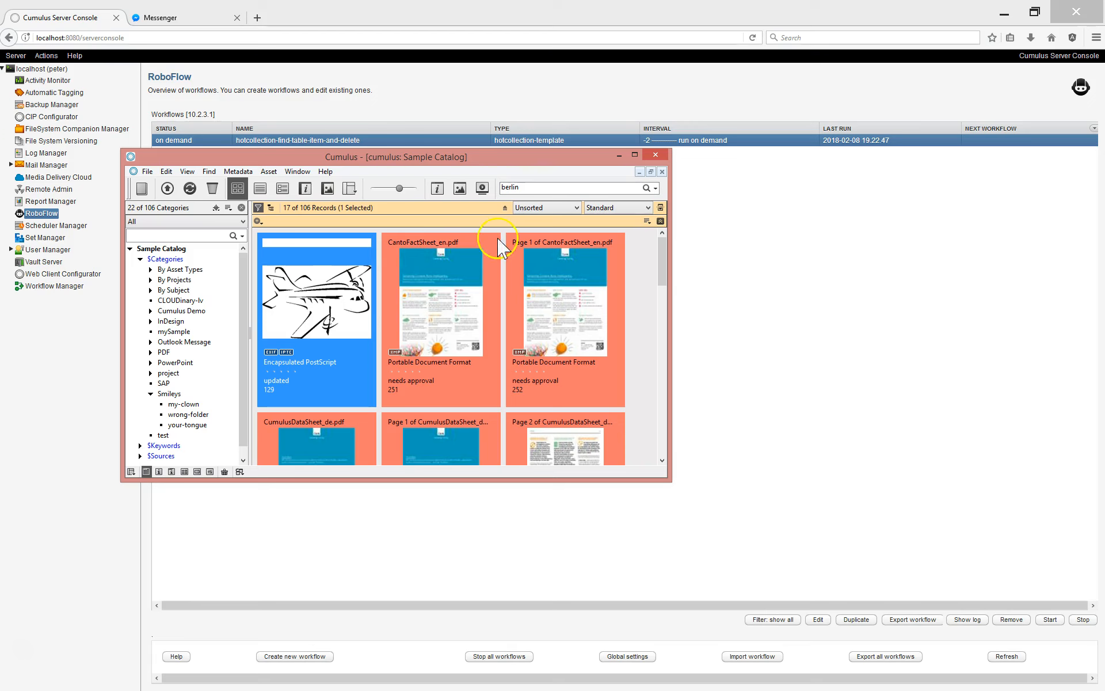
mouse_move(543, 157)
left_mouse_down()
mouse_move(628, 159)
mouse_move(552, 169)
left_mouse_up()
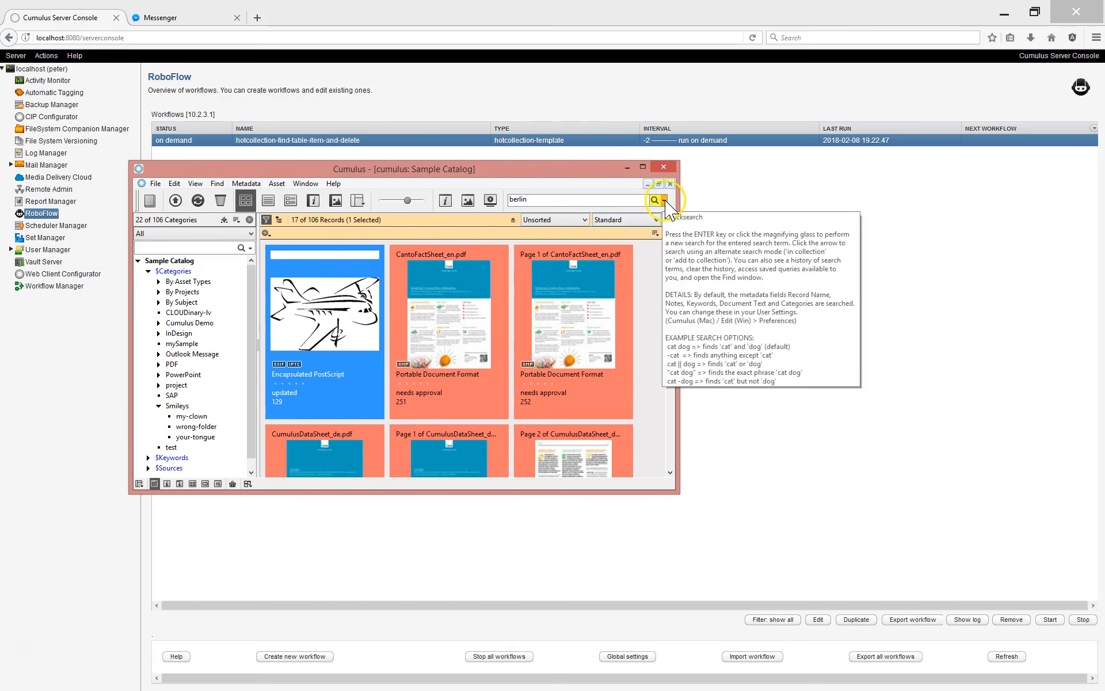
left_click(663, 201)
left_click(406, 178)
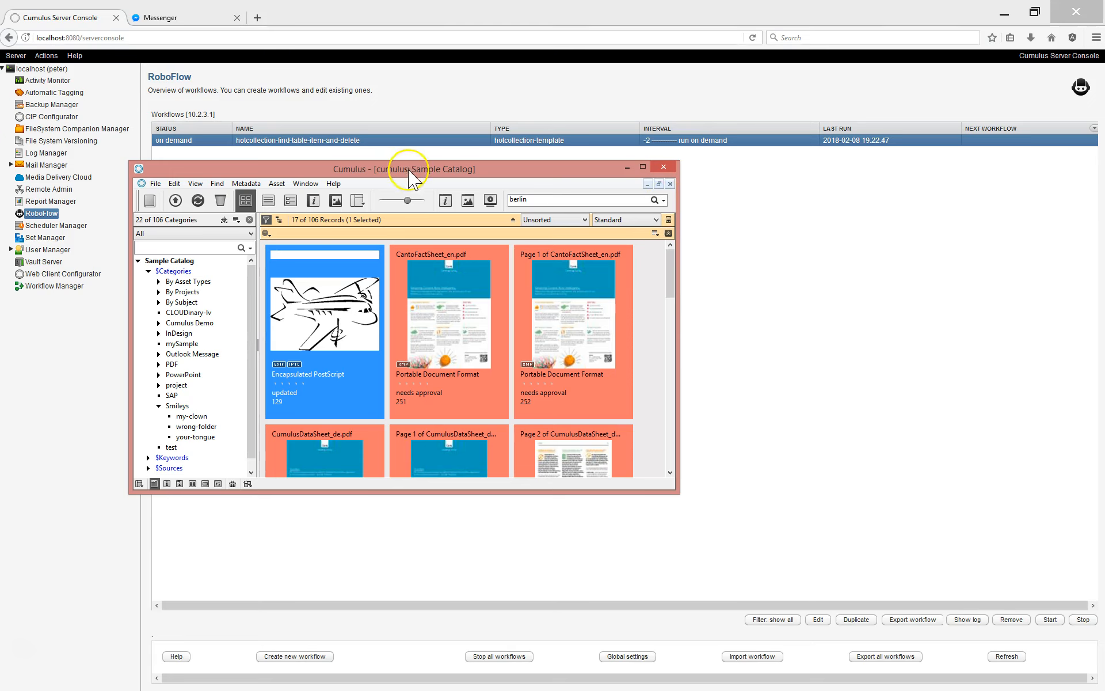
Step: Examine the Asset Usage History table in the information of the Airplane Illustration.eps record
left_click(85, 332)
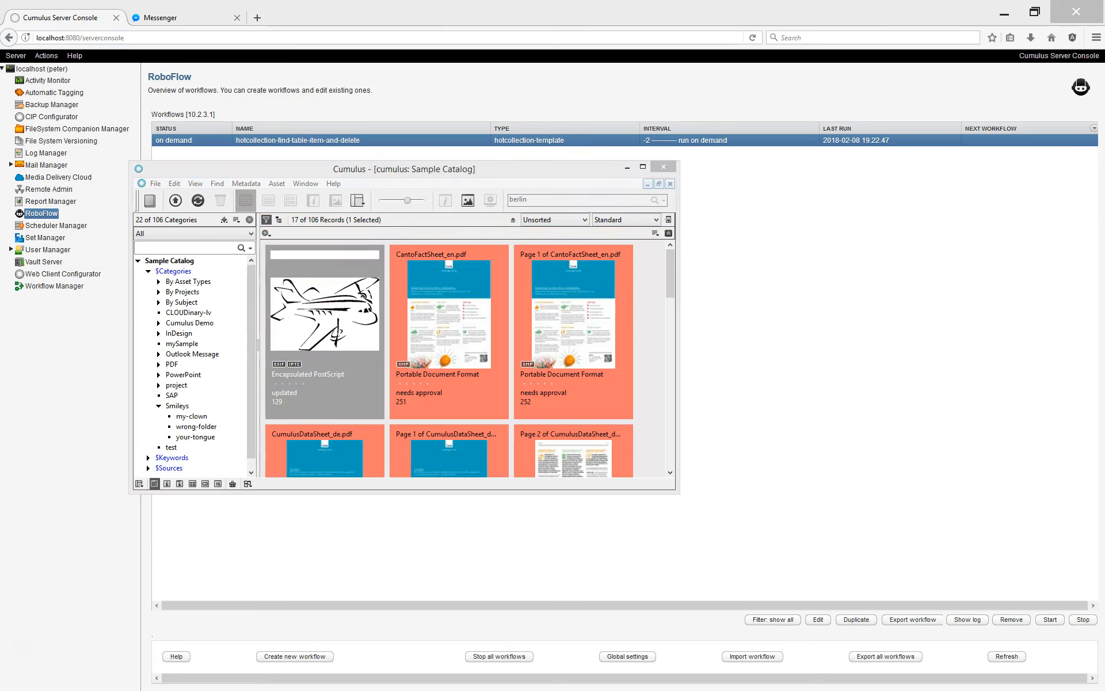
left_click_drag(1, 55, 464, 80)
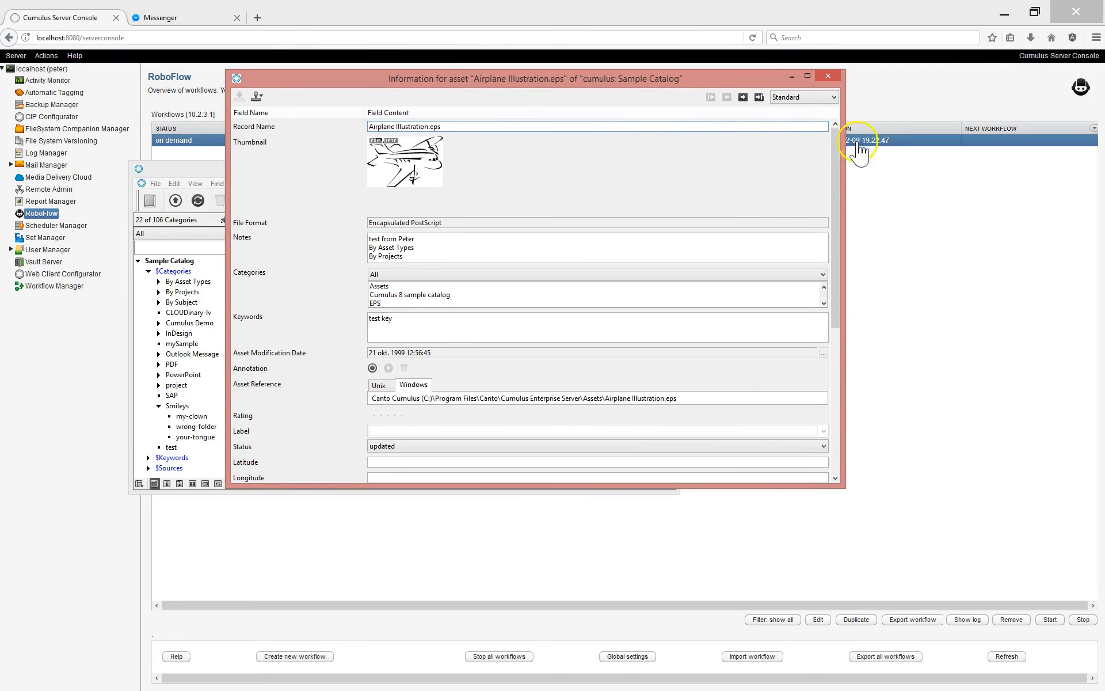
left_click_drag(835, 151, 827, 336)
left_click(428, 374)
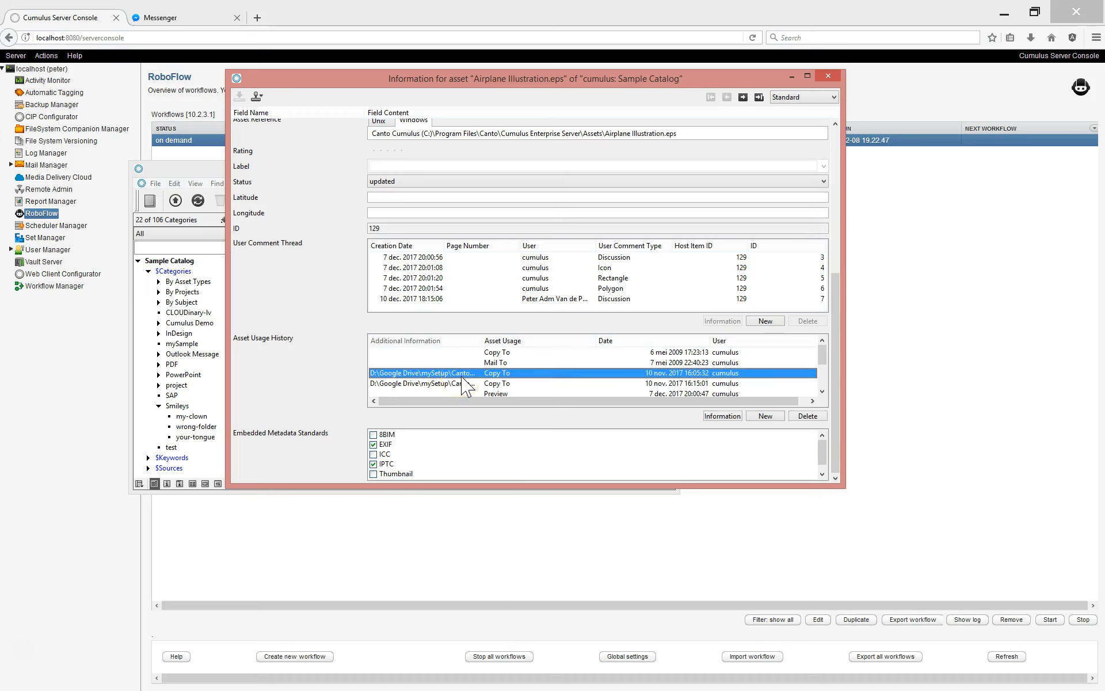
left_click(443, 321)
left_click(829, 77)
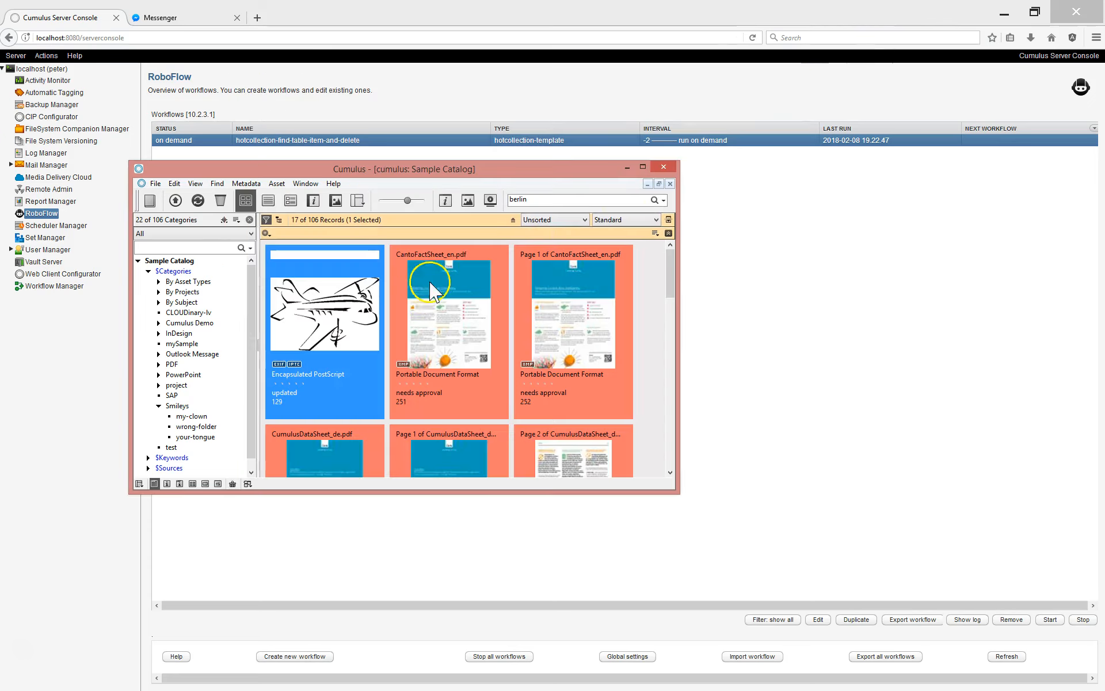
Step: Find the records in all open catalogs whose Asset Usage History - Asset Usage is Mail To
left_click(664, 200)
left_click(687, 290)
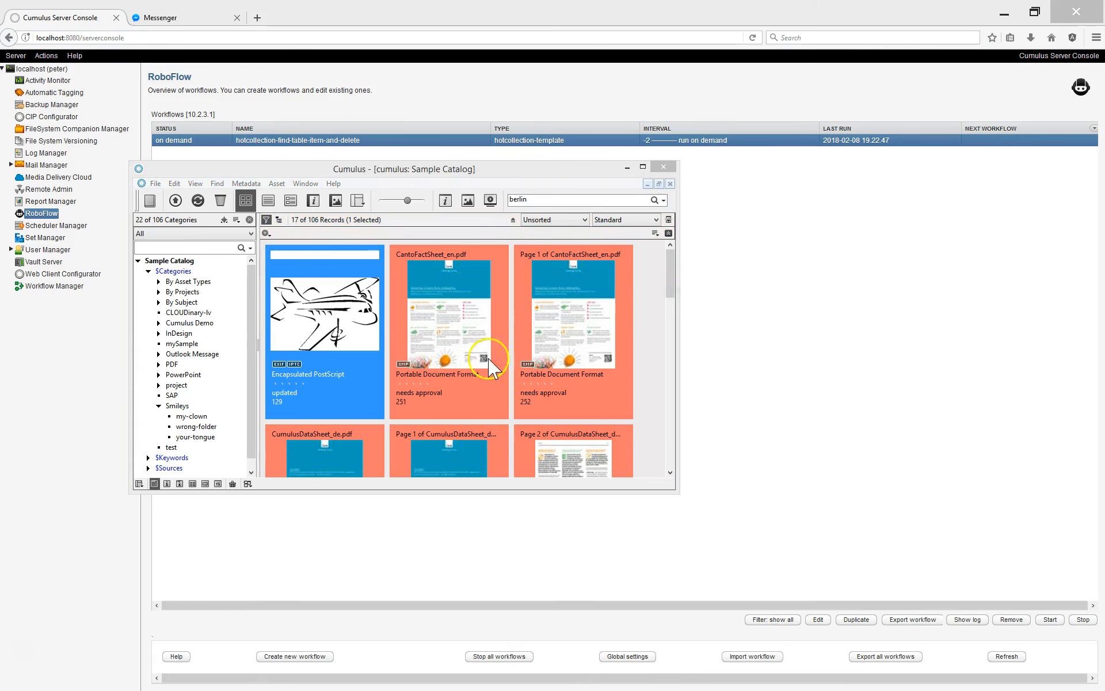
left_click_drag(519, 215, 558, 148)
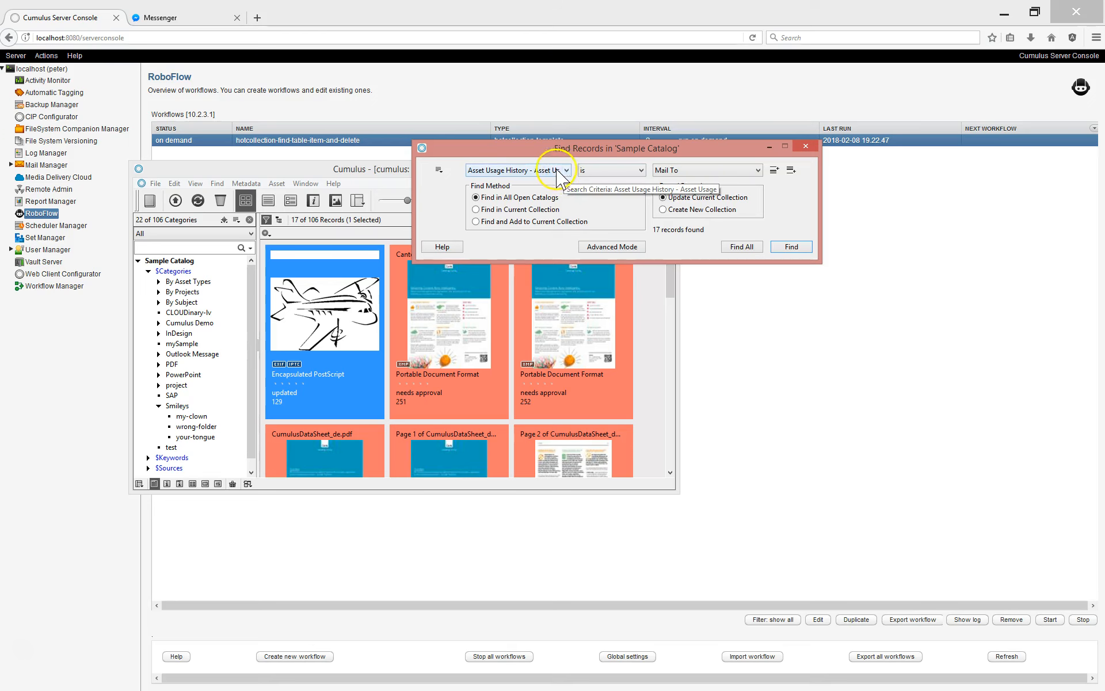
left_click(793, 246)
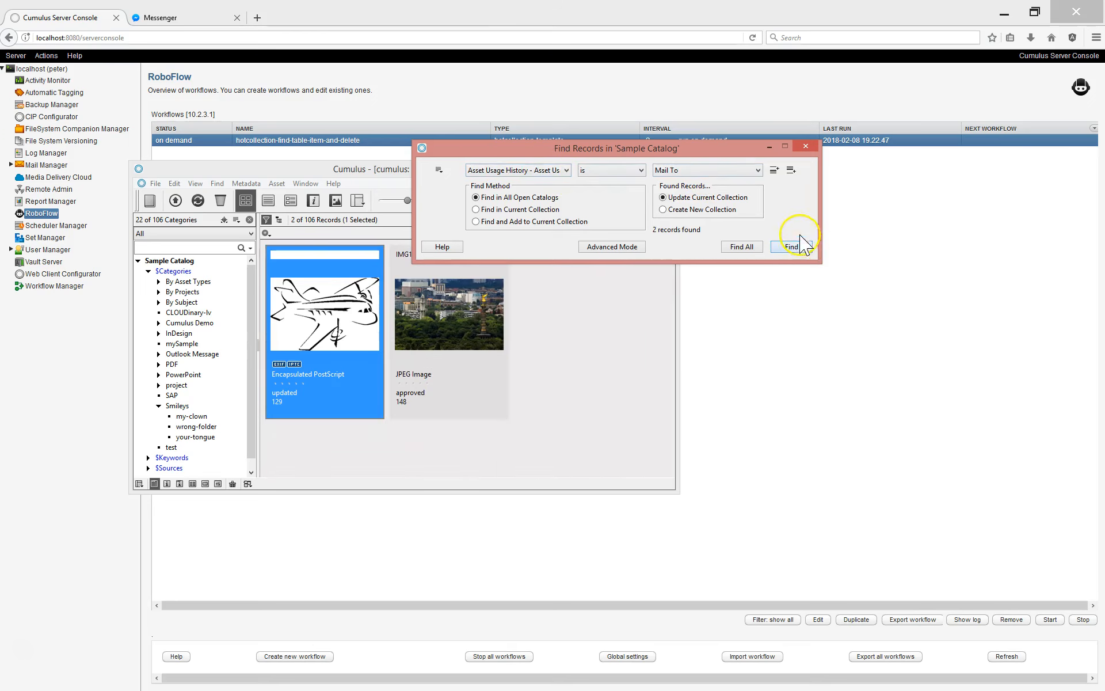
left_click_drag(599, 145, 749, 152)
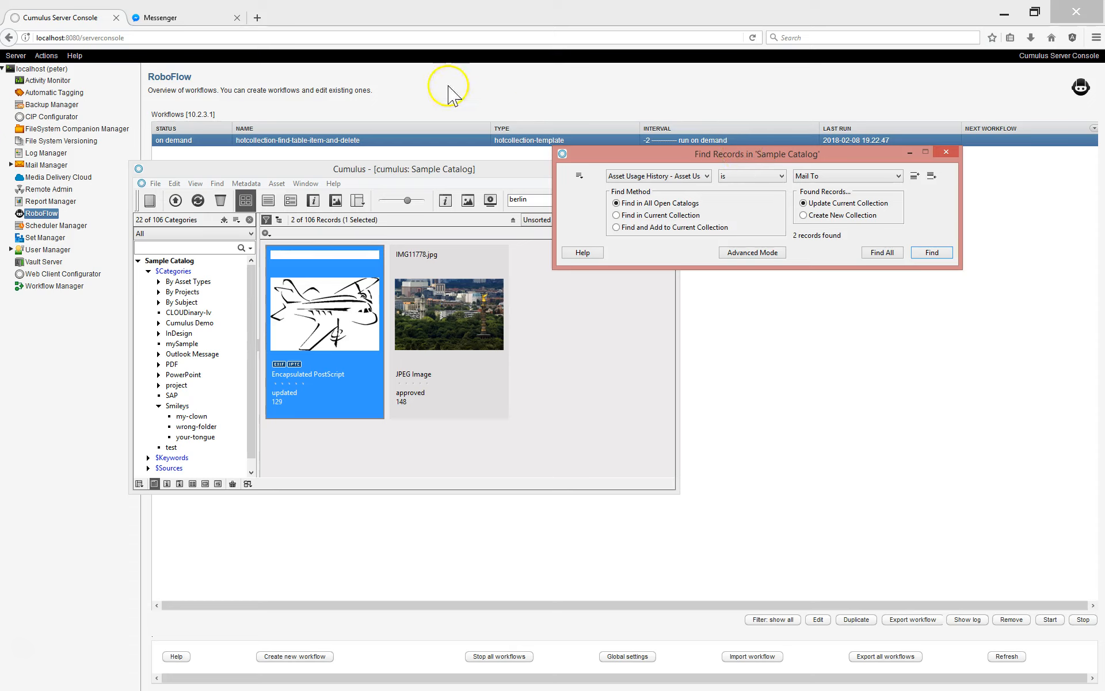
Step: Review the Mail To and Copy To entries in the Asset Usage History of the found Airplane Illustration.eps record
double_click(346, 315)
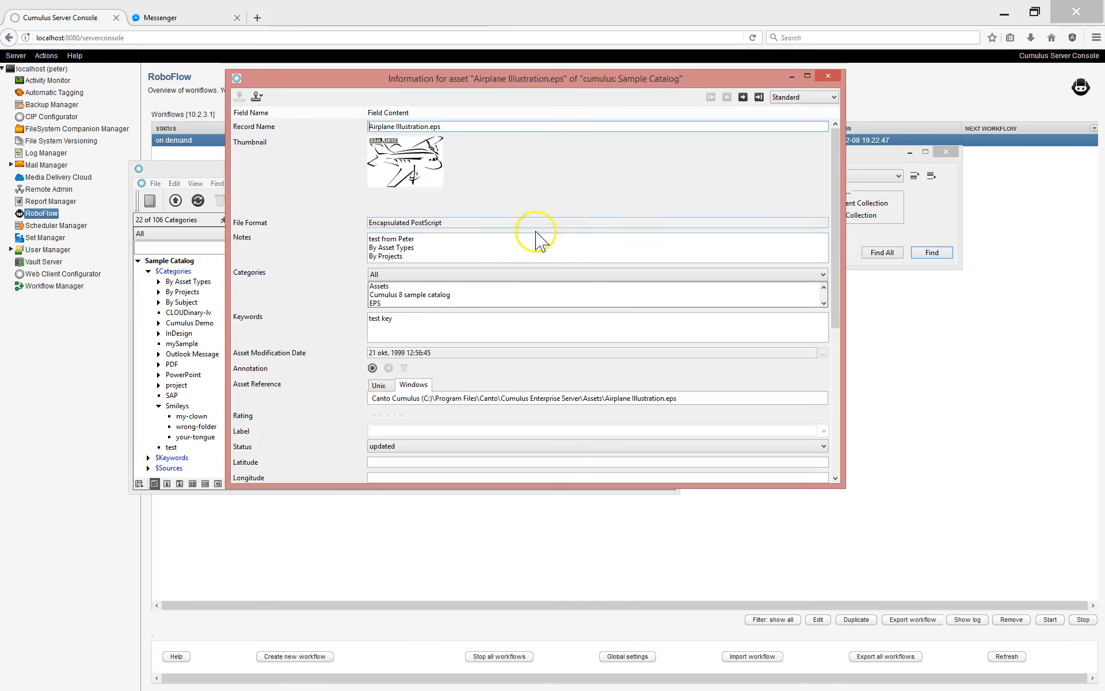
left_click_drag(836, 155, 832, 292)
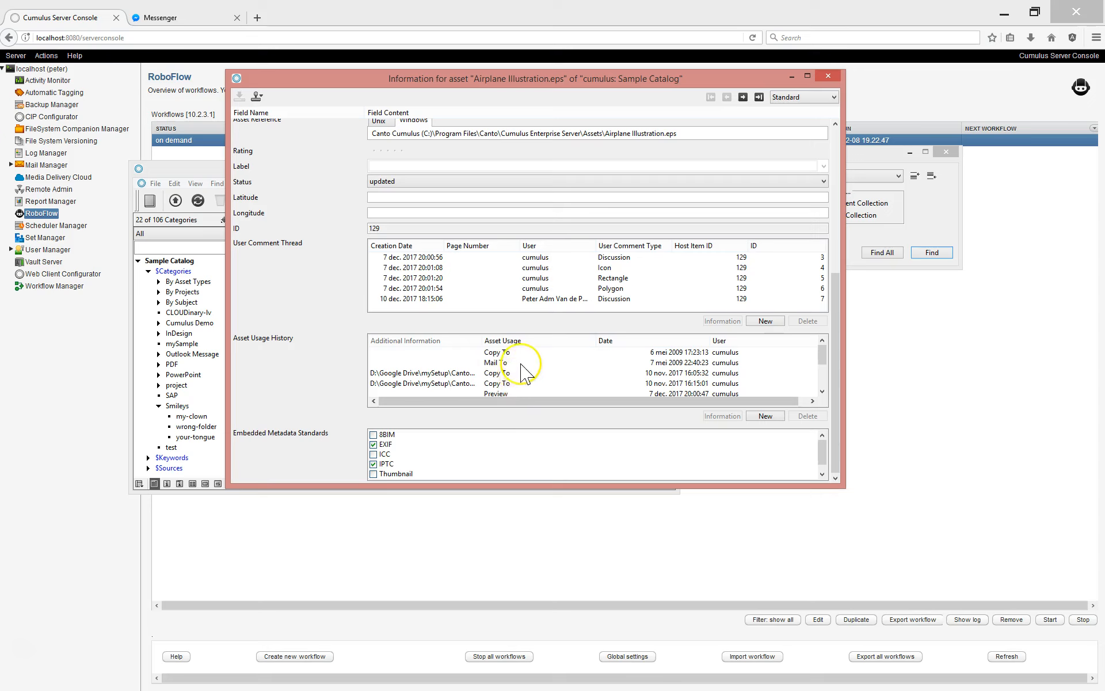
left_click(499, 362)
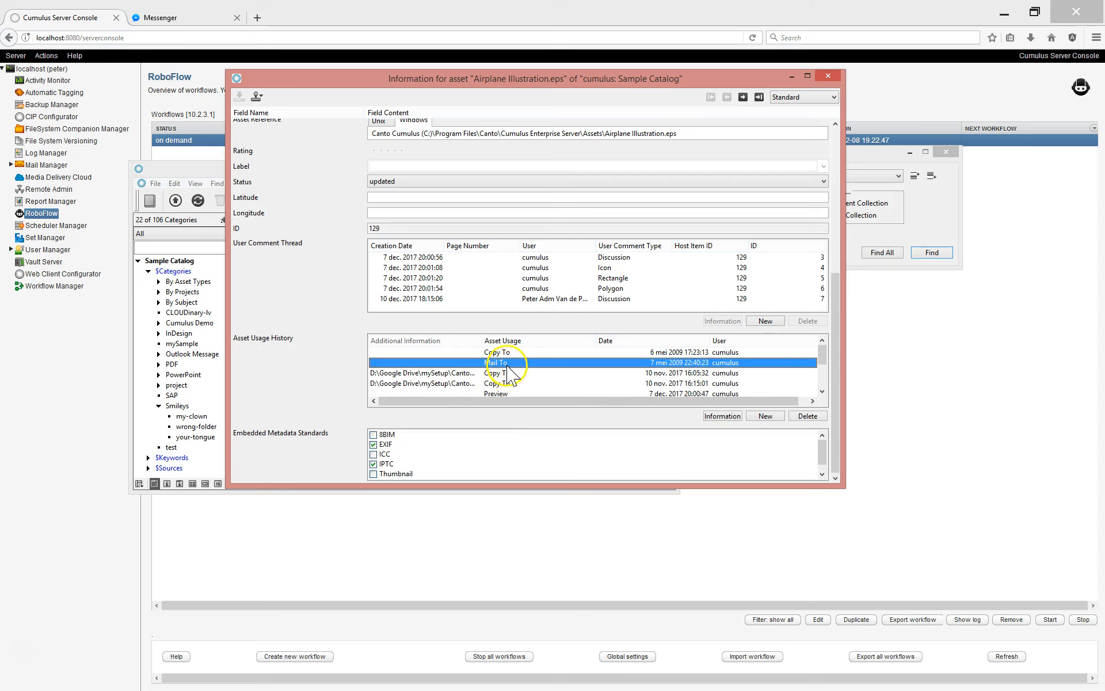
left_click(448, 375)
left_click(447, 383)
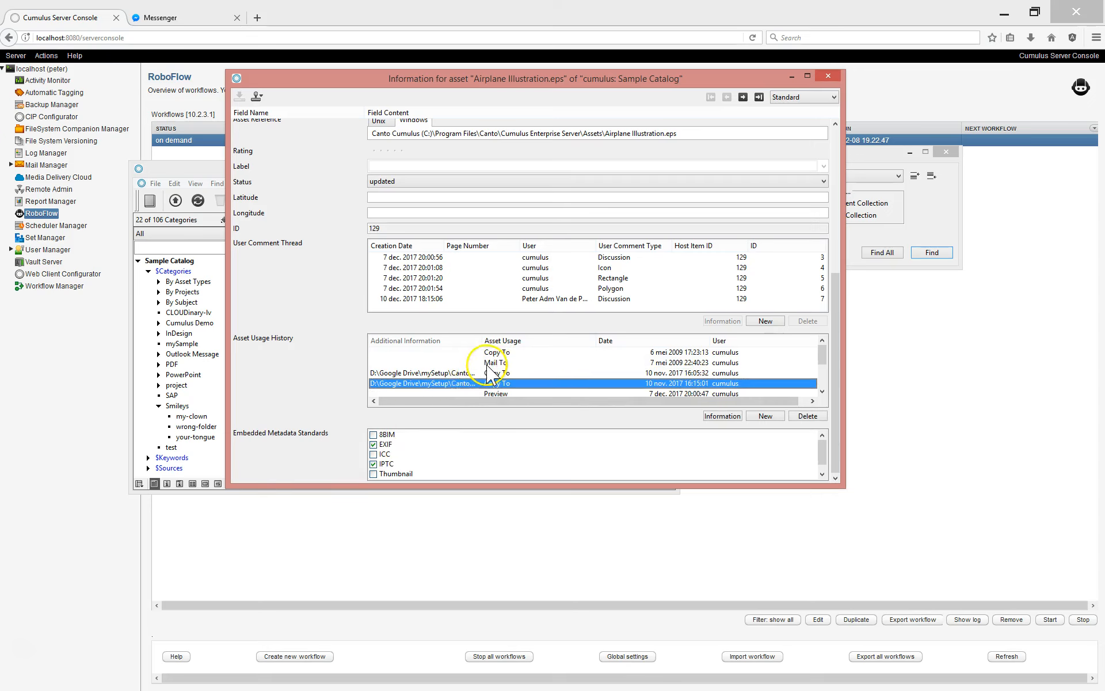
left_click(487, 364)
left_click(828, 76)
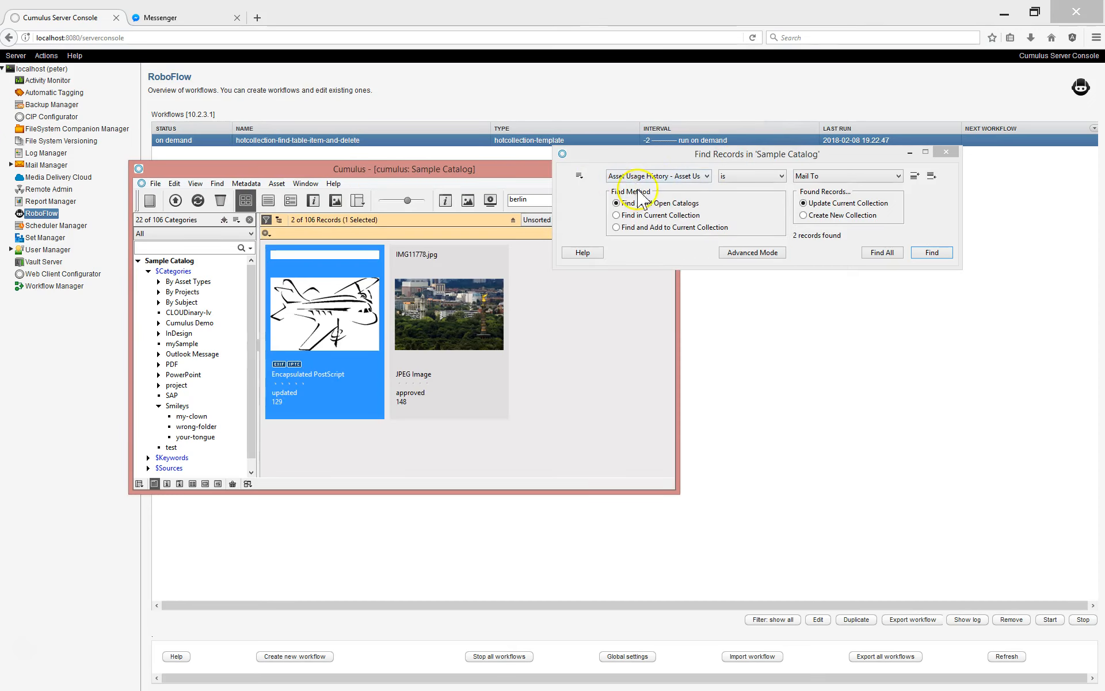
Step: Show the Mail To search criterion as a query expression in the advanced mode of the record search
left_click(707, 177)
left_click(710, 177)
left_click(766, 253)
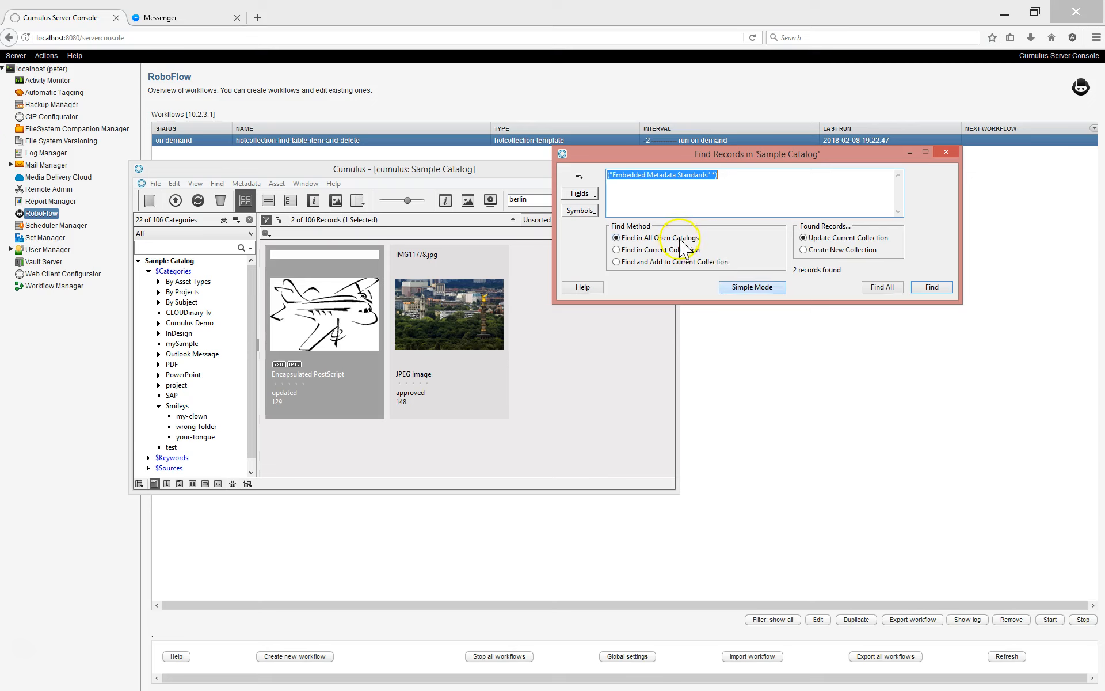
left_click(750, 288)
left_click(748, 254)
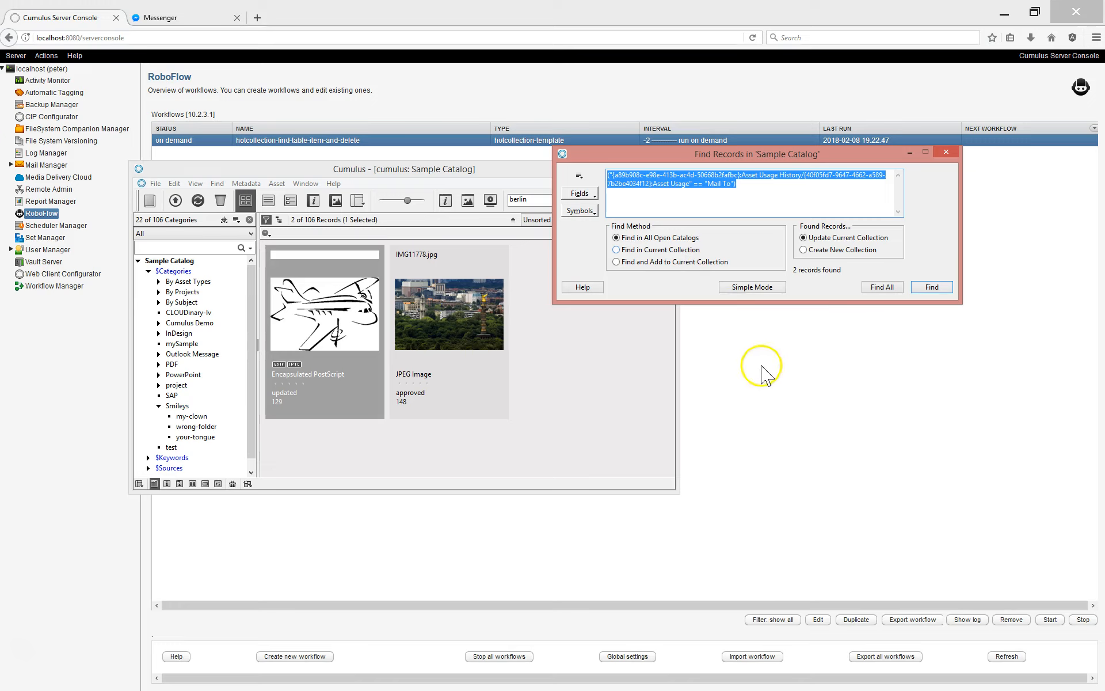
Step: Switch to the Cumulus Server Console and show the parameters of the hotcollection-find-table-item-and-delete workflow
left_click(790, 413)
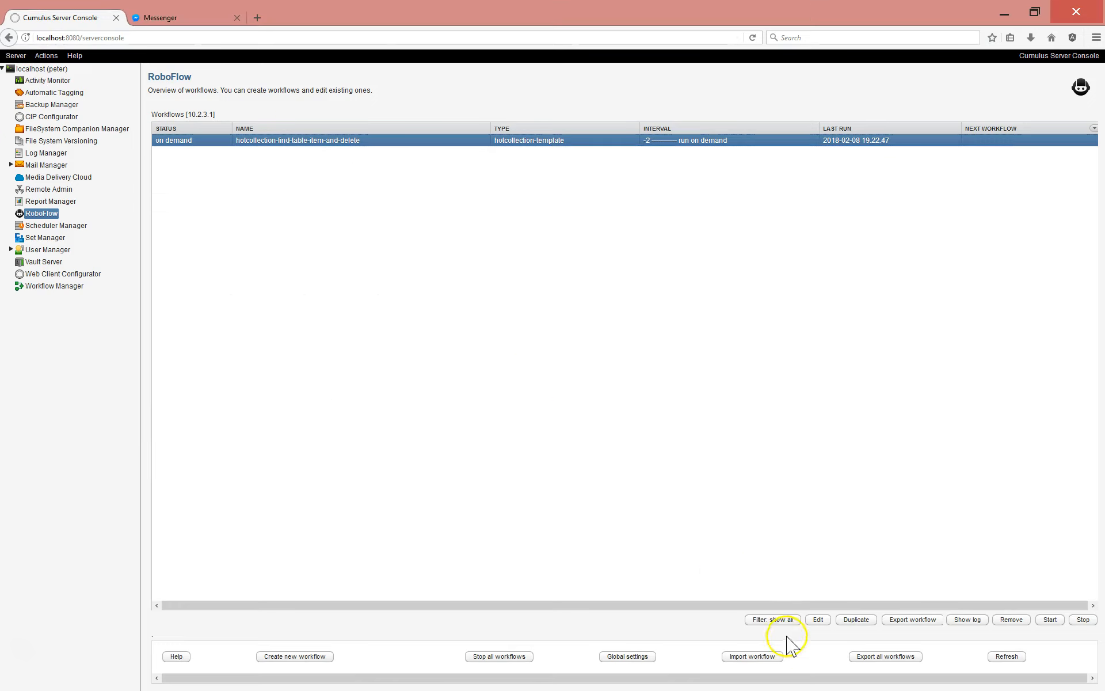
left_click(818, 620)
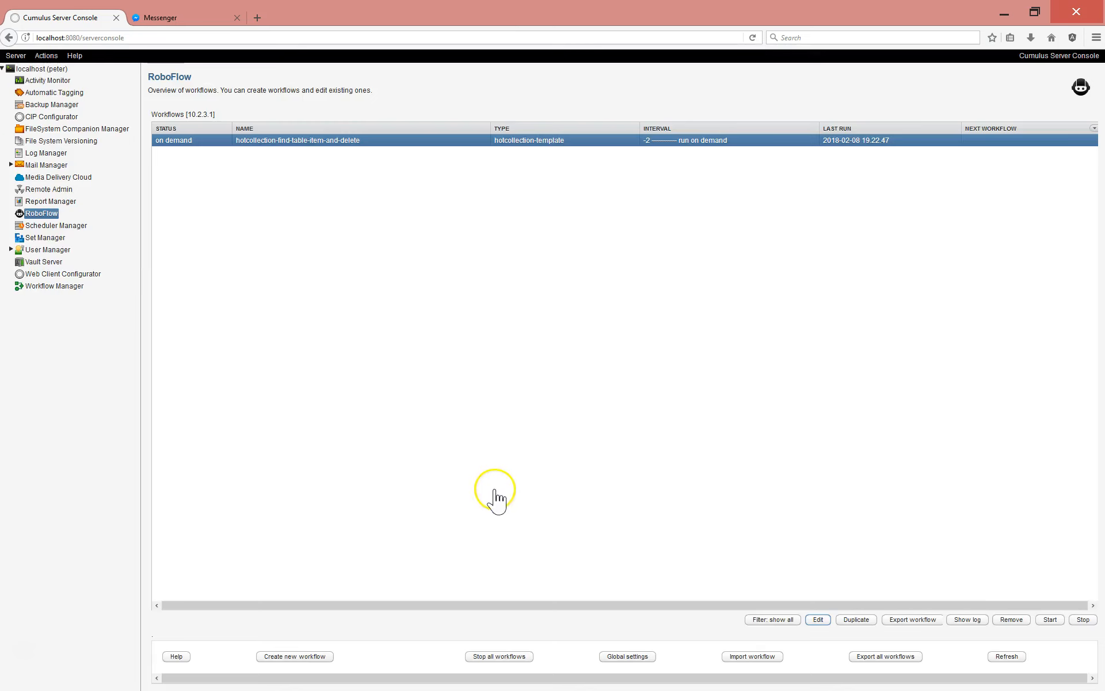
left_click_drag(413, 242, 440, 191)
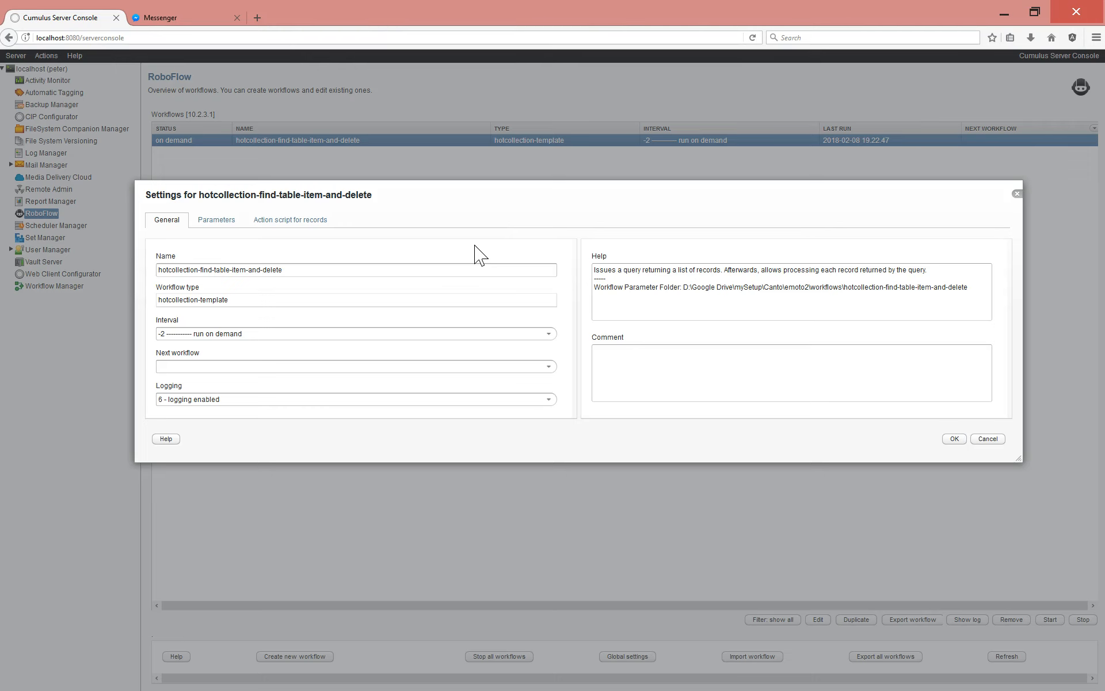
left_click(216, 221)
left_click(381, 256)
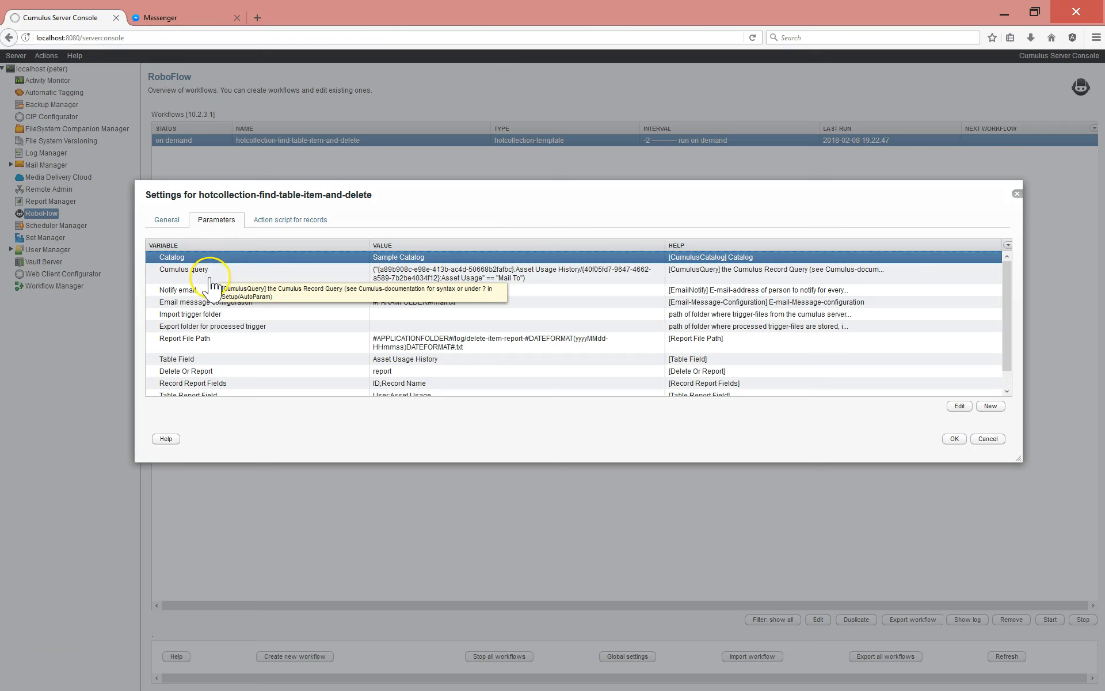
Step: Inspect the workflow's Cumulus query parameter in its editor and leave without editing it
left_click(262, 275)
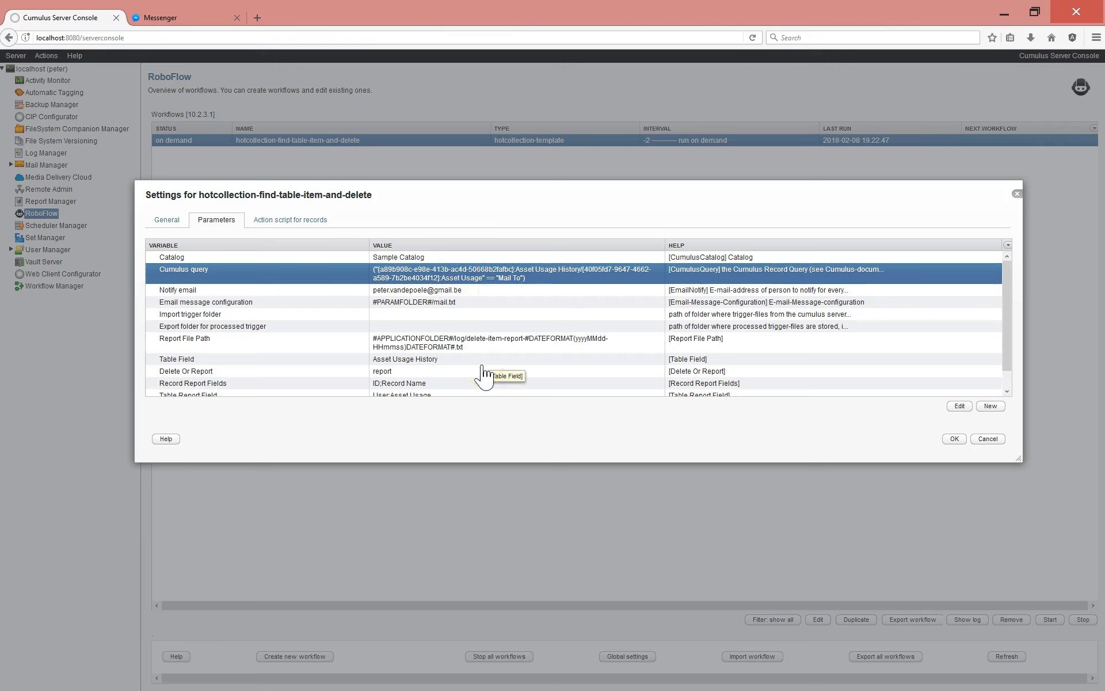
double_click(380, 275)
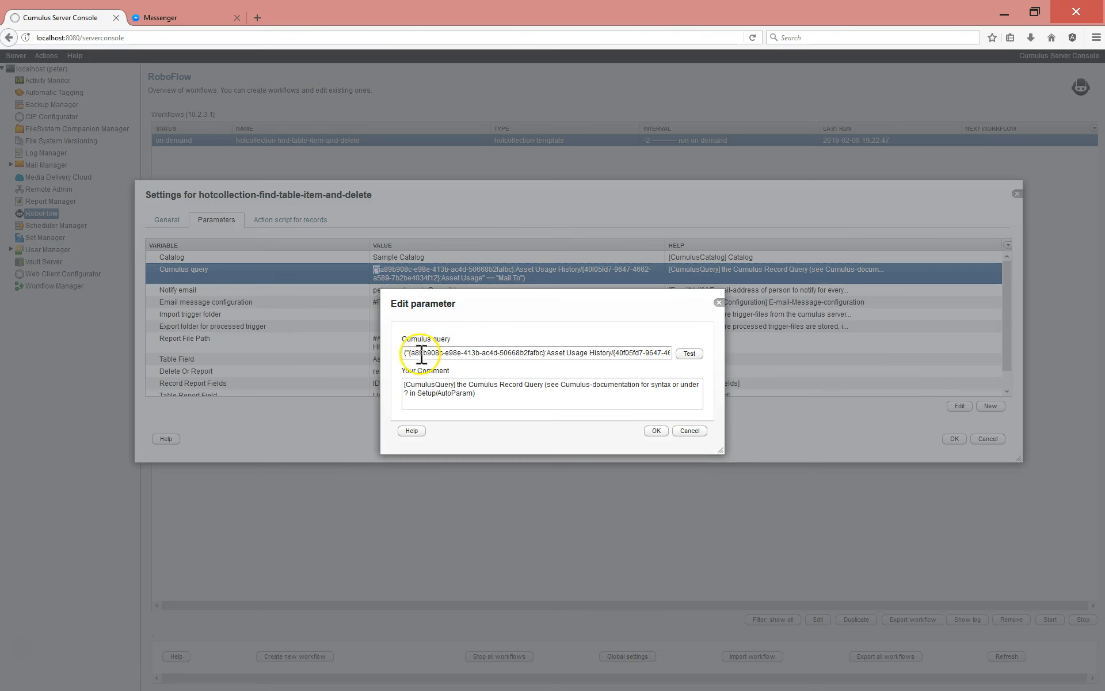
left_click(691, 431)
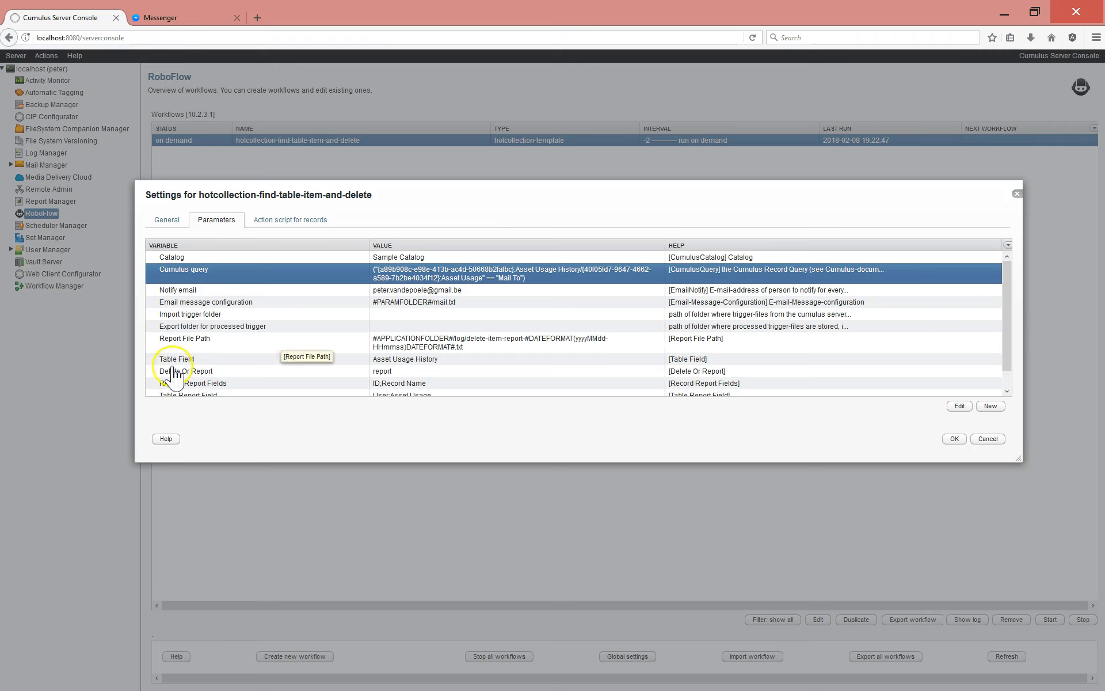
Step: Compare the workflow's Table Field parameter with the table field used in the Cumulus query parameter
left_click(399, 359)
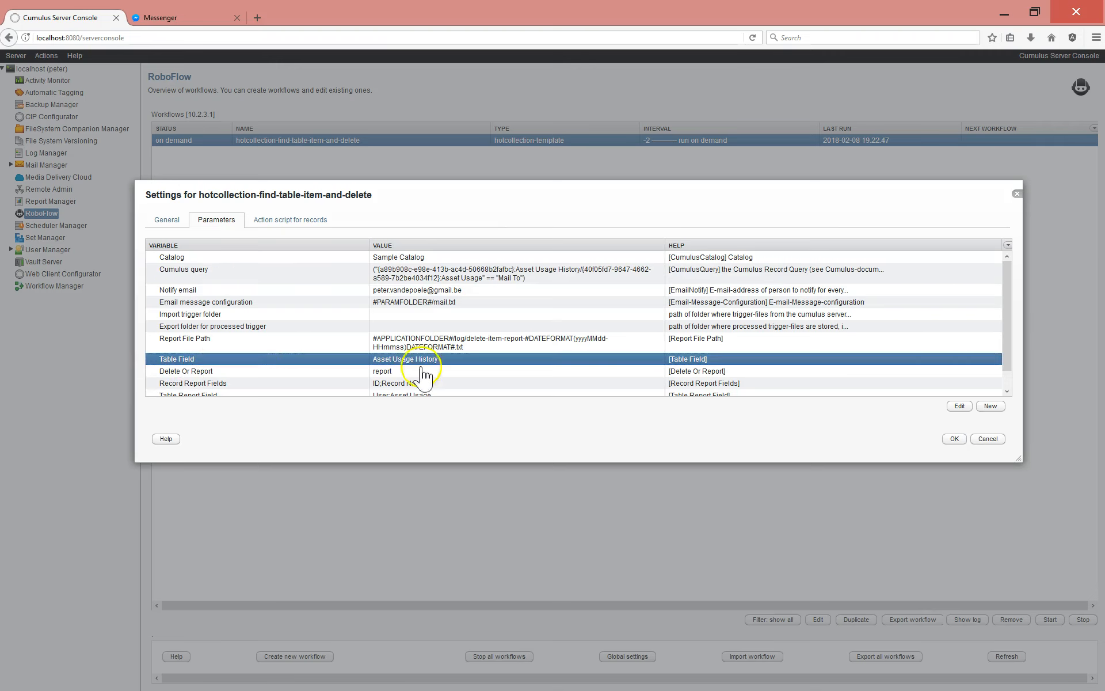
left_click(373, 275)
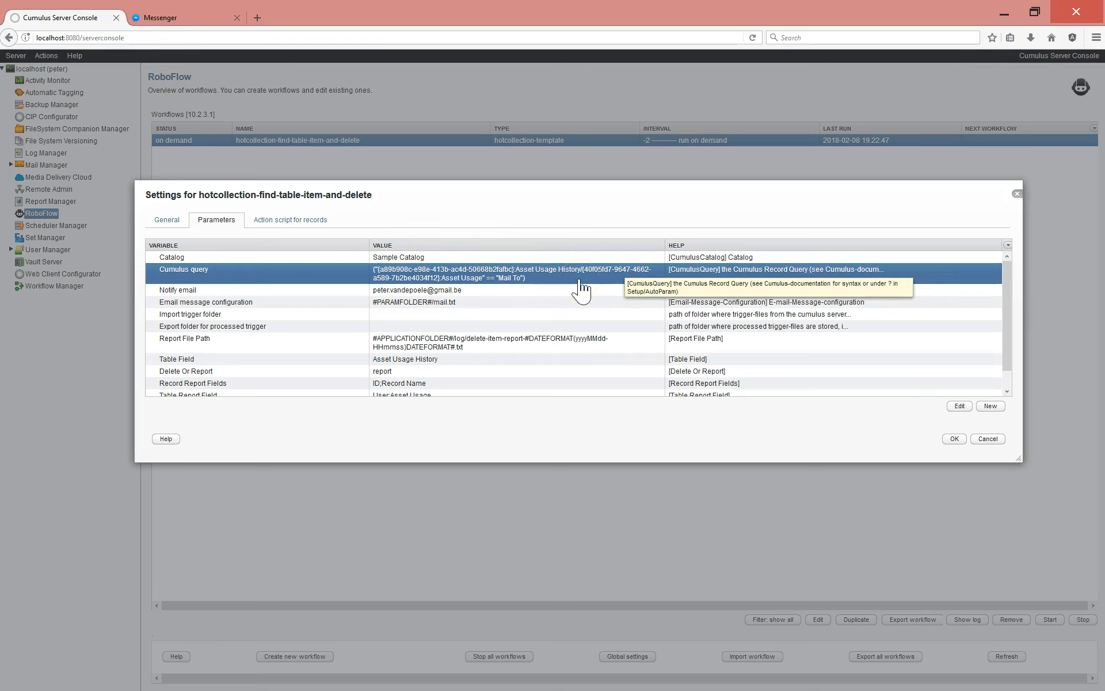
double_click(254, 360)
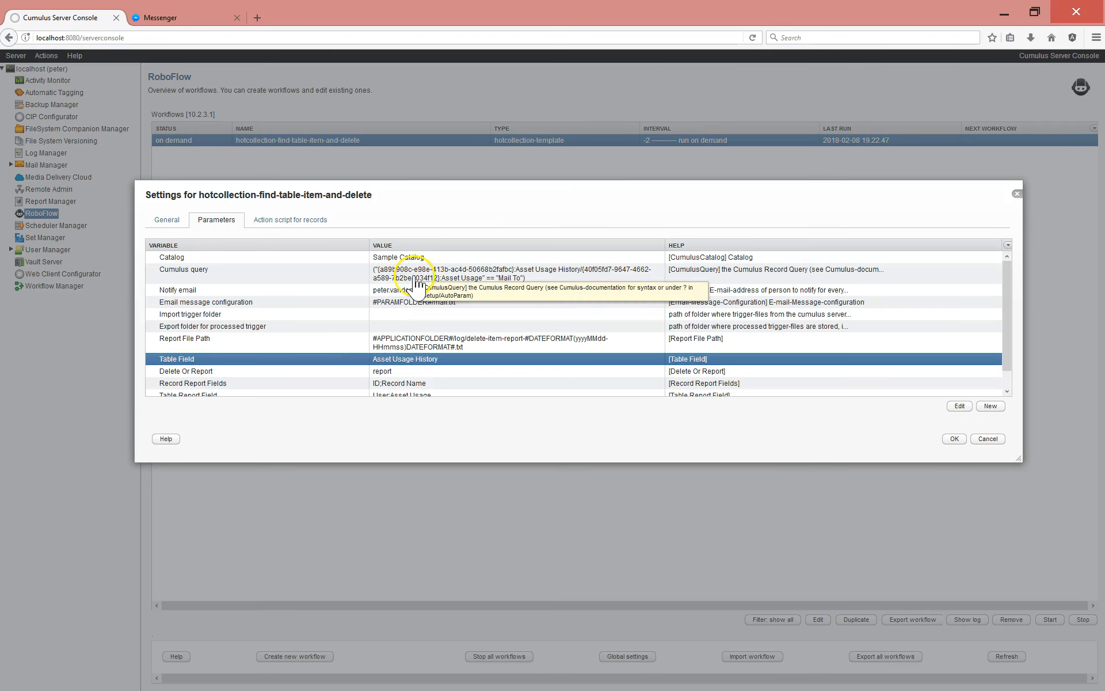
left_click(410, 275)
left_click(258, 361)
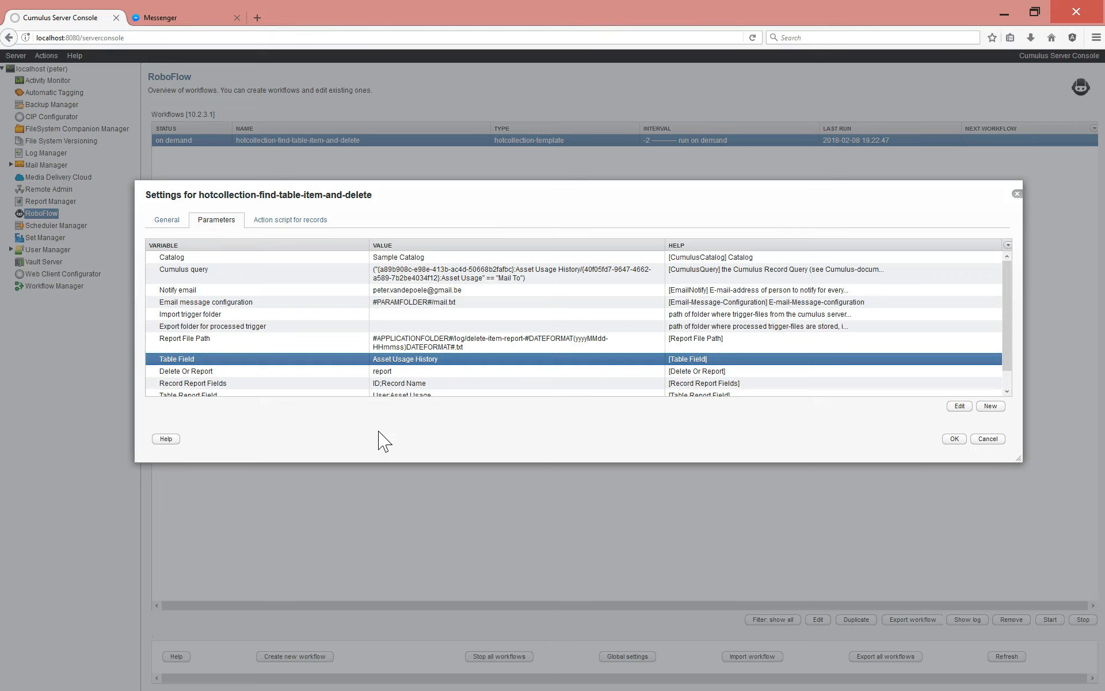
left_click(425, 277)
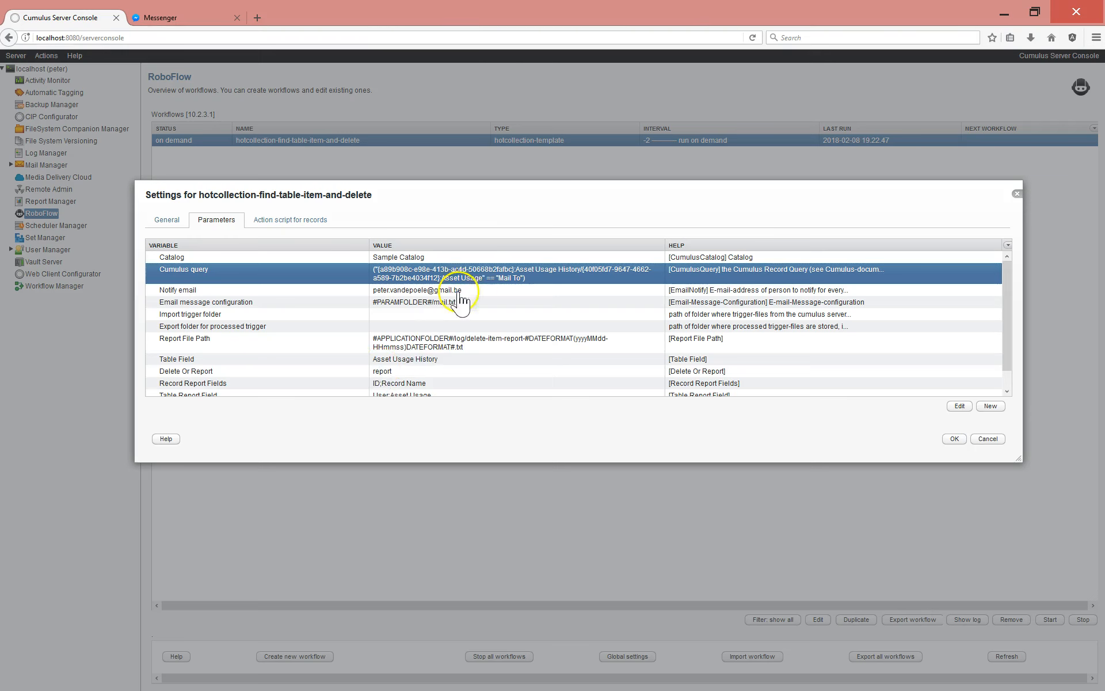
left_click(249, 362)
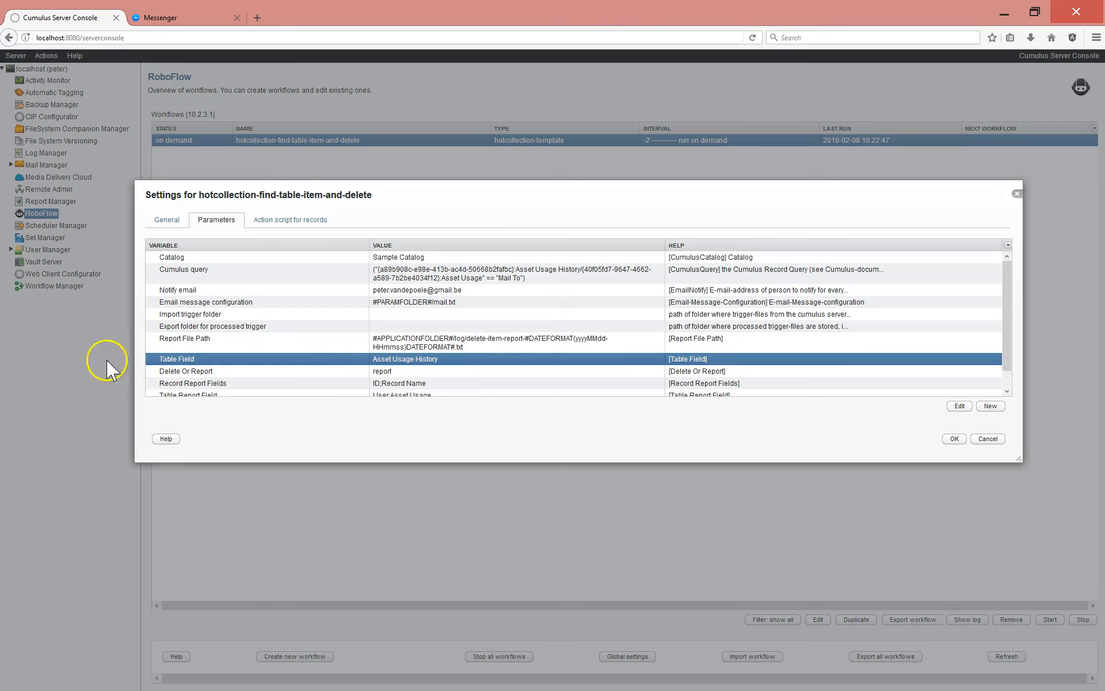
Step: Check the choices of the Delete Or Report parameter and set it to report
left_click(195, 372)
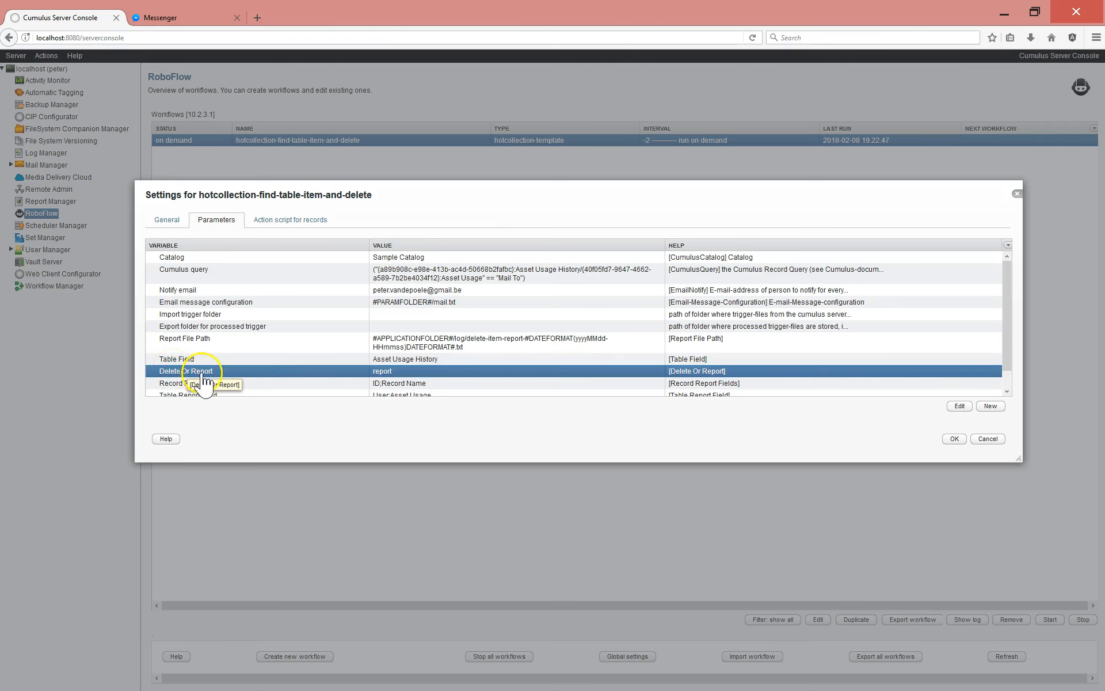
double_click(414, 373)
left_click(695, 353)
left_click(416, 379)
left_click(695, 353)
left_click(429, 369)
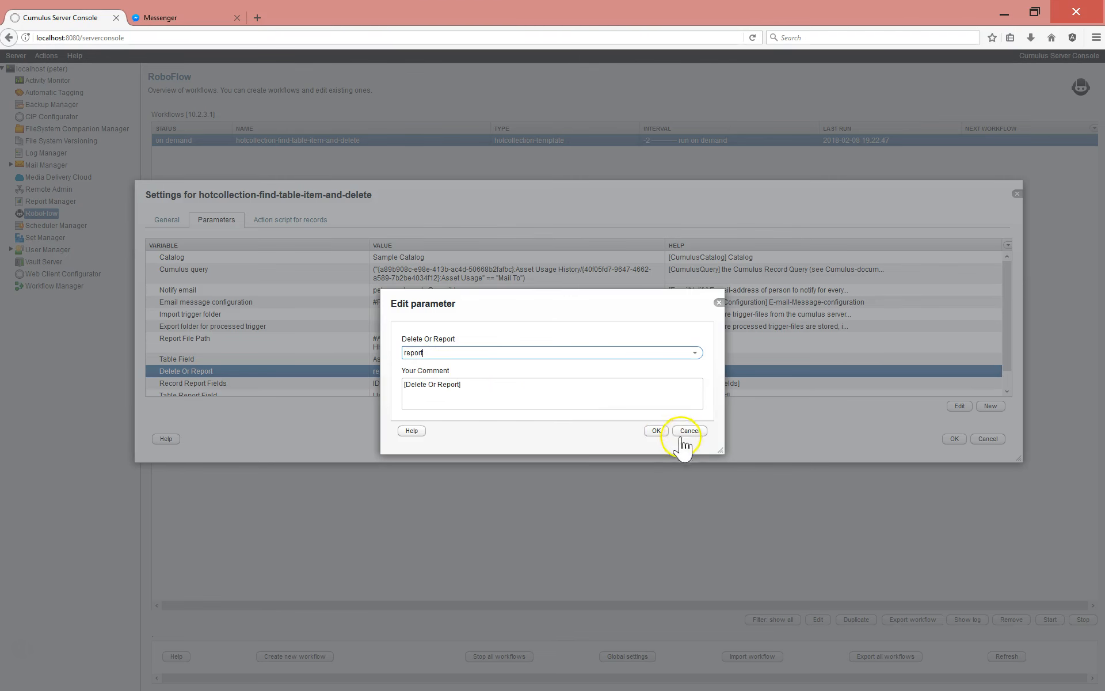
left_click(655, 430)
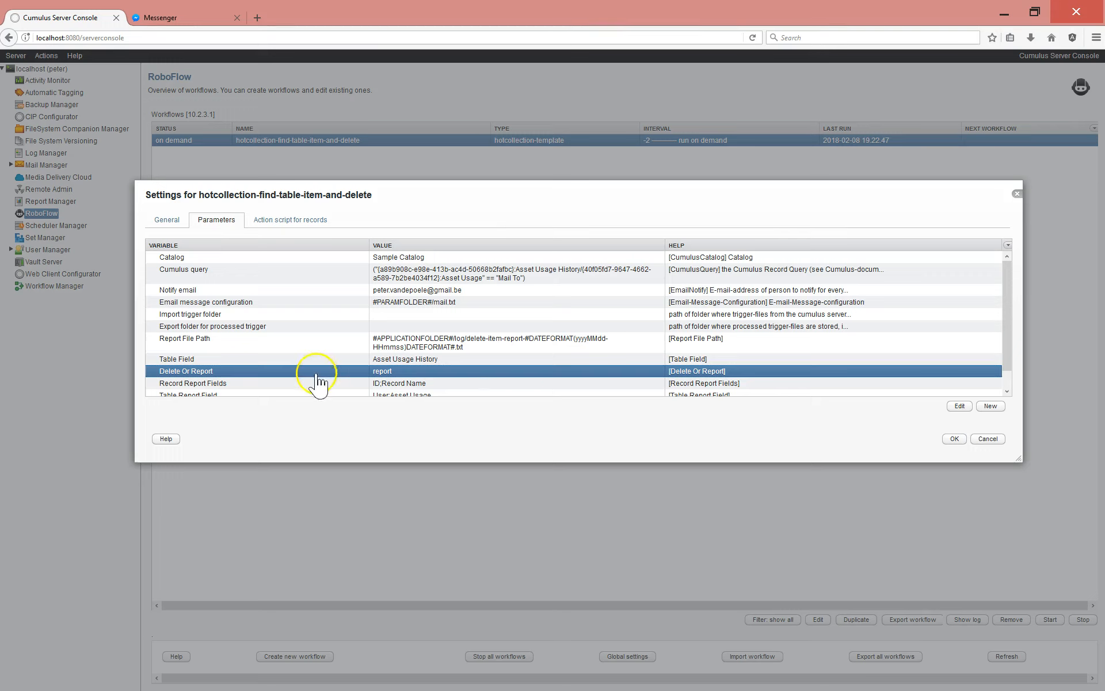
Step: Examine the workflow's Report File Path and Notify email parameters
left_click(230, 343)
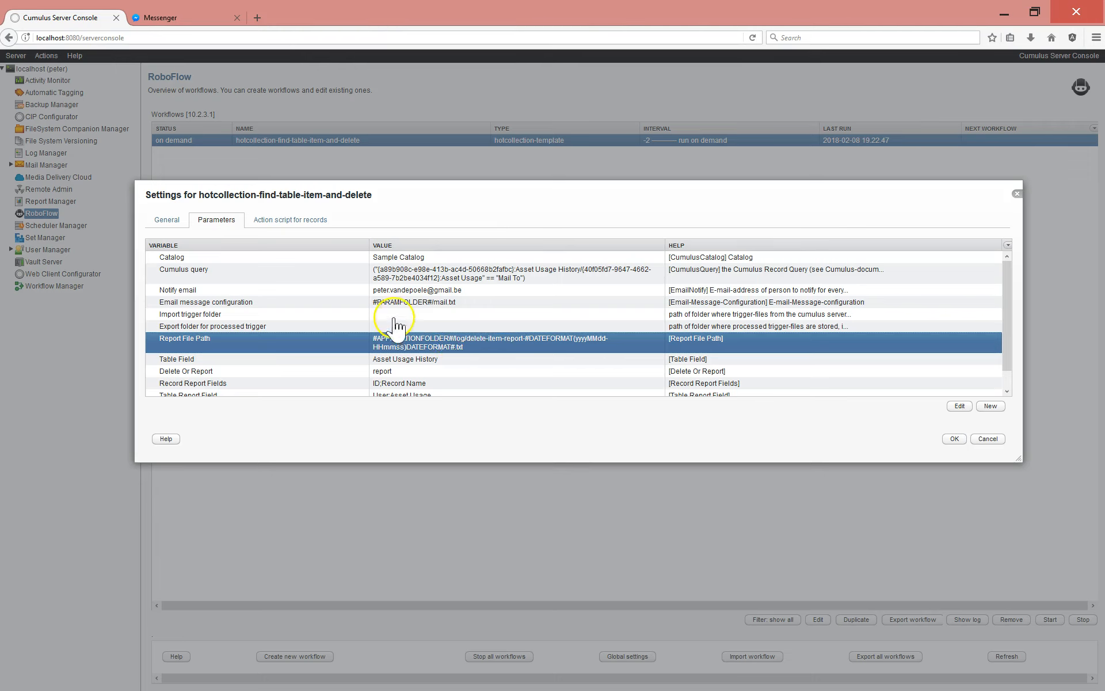
left_click(407, 291)
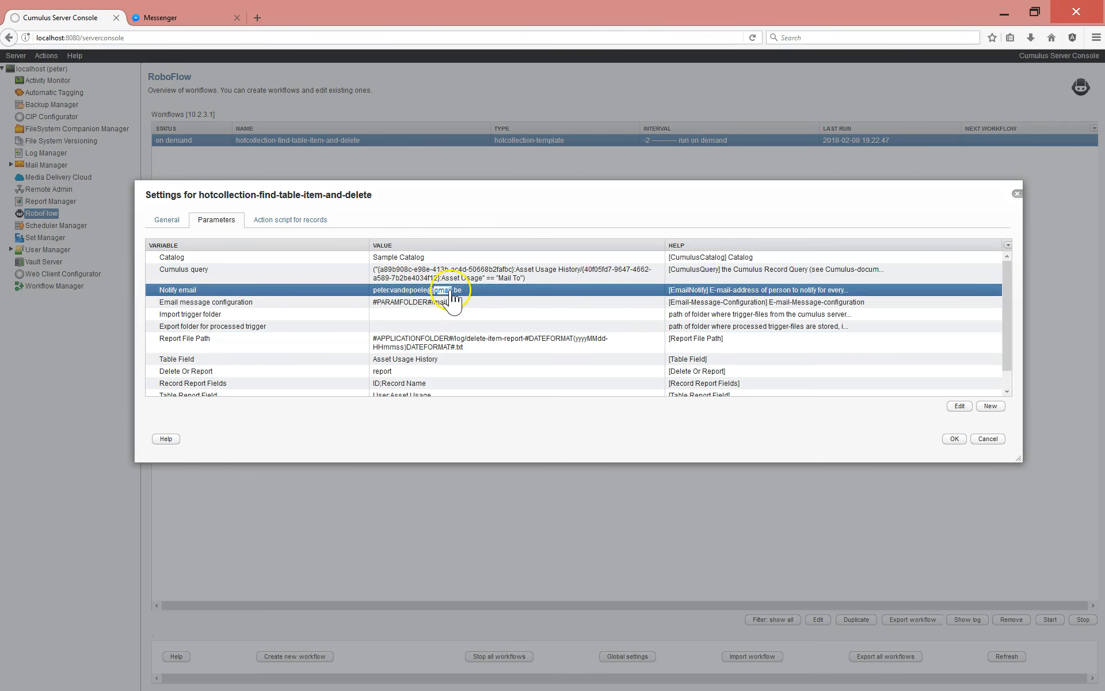
Step: Inspect the Notify email parameter and its test email form, leaving both without changes
double_click(452, 293)
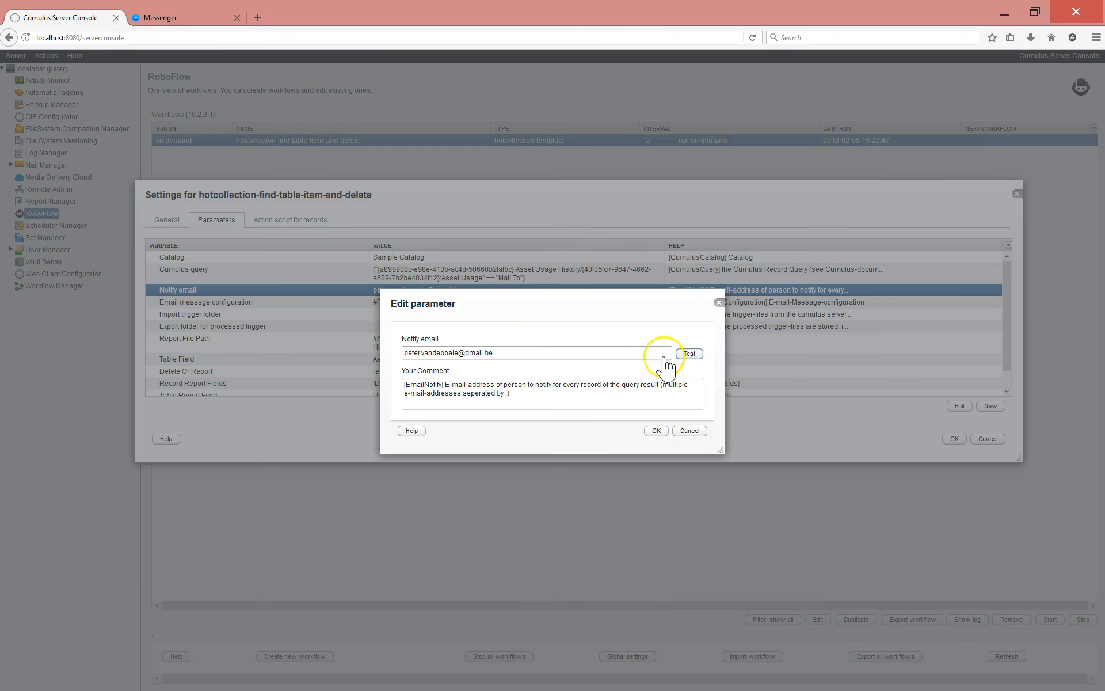
left_click(685, 353)
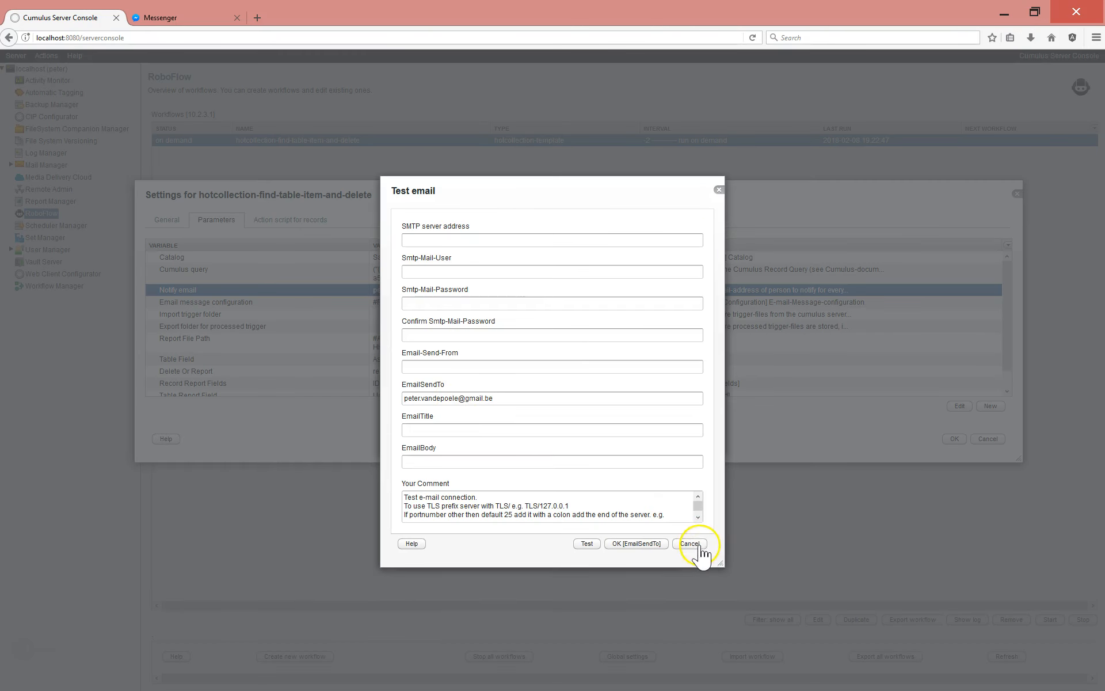
left_click(690, 544)
left_click(695, 437)
Step: Open the mail file of the Email message configuration parameter and examine the Delete Or Report tag in its subject
double_click(423, 303)
left_click(691, 353)
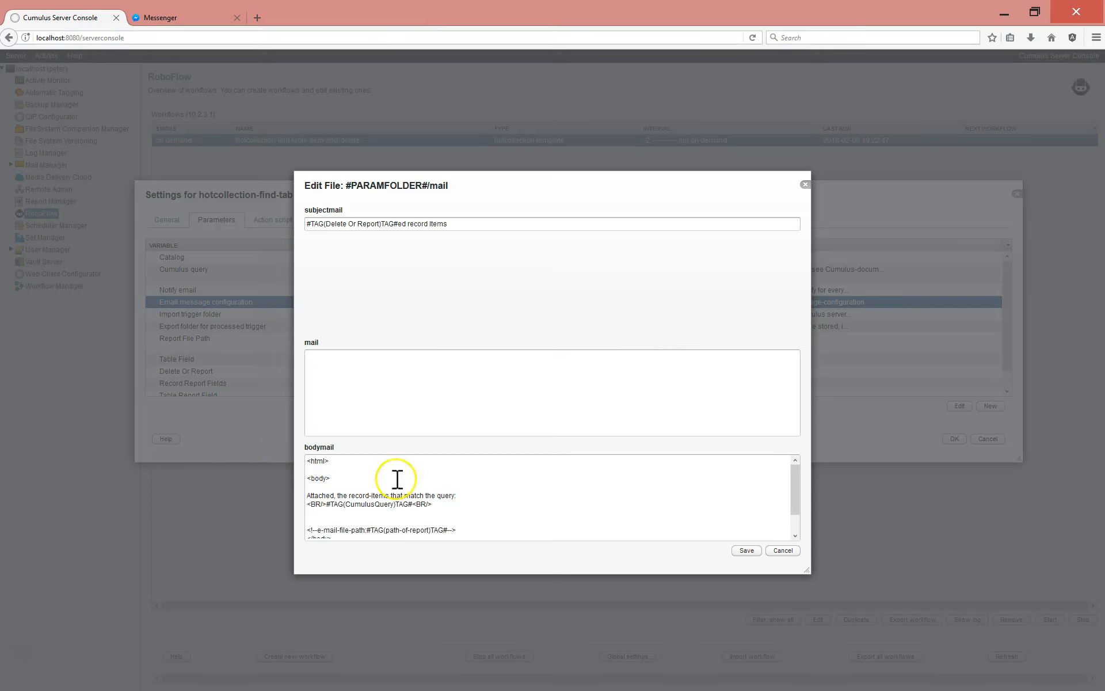
left_click_drag(306, 223, 397, 223)
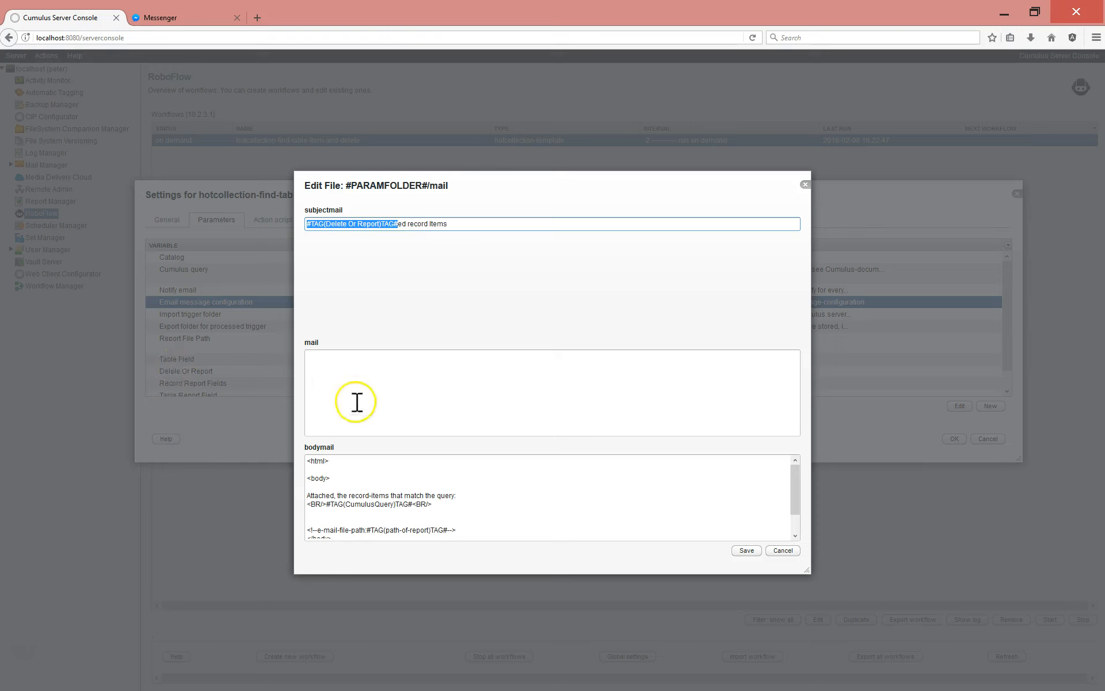
left_click(428, 426)
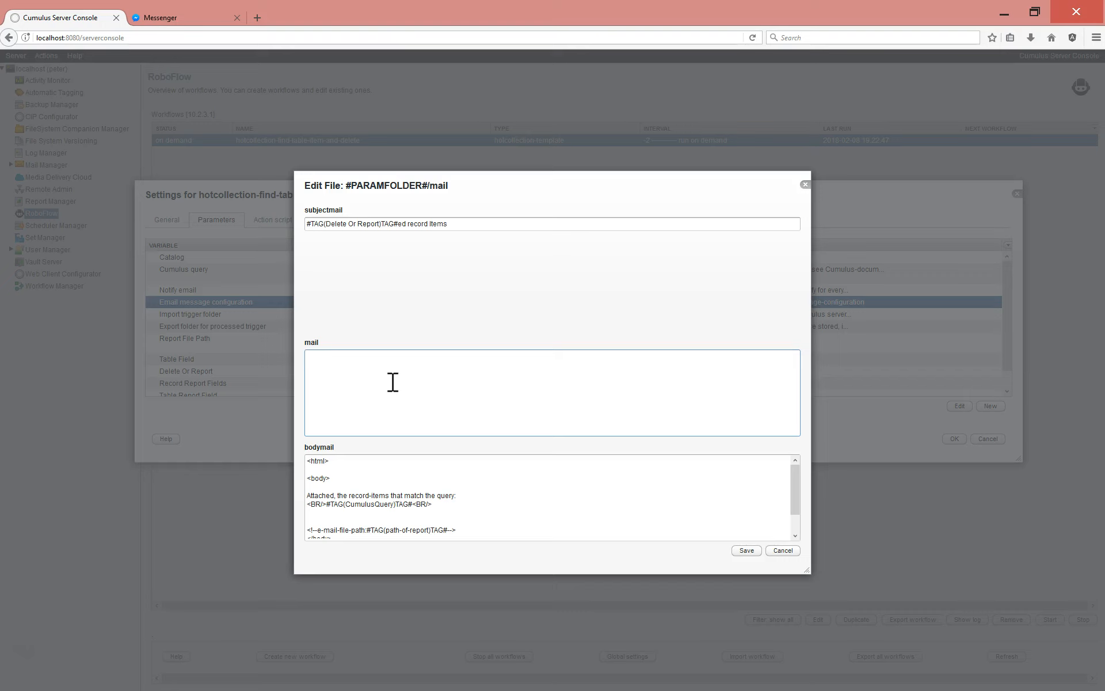
Step: Examine the CumulusQuery and path-of-report tags in the mail body, then leave the email message configuration without saving
left_click_drag(794, 479, 794, 538)
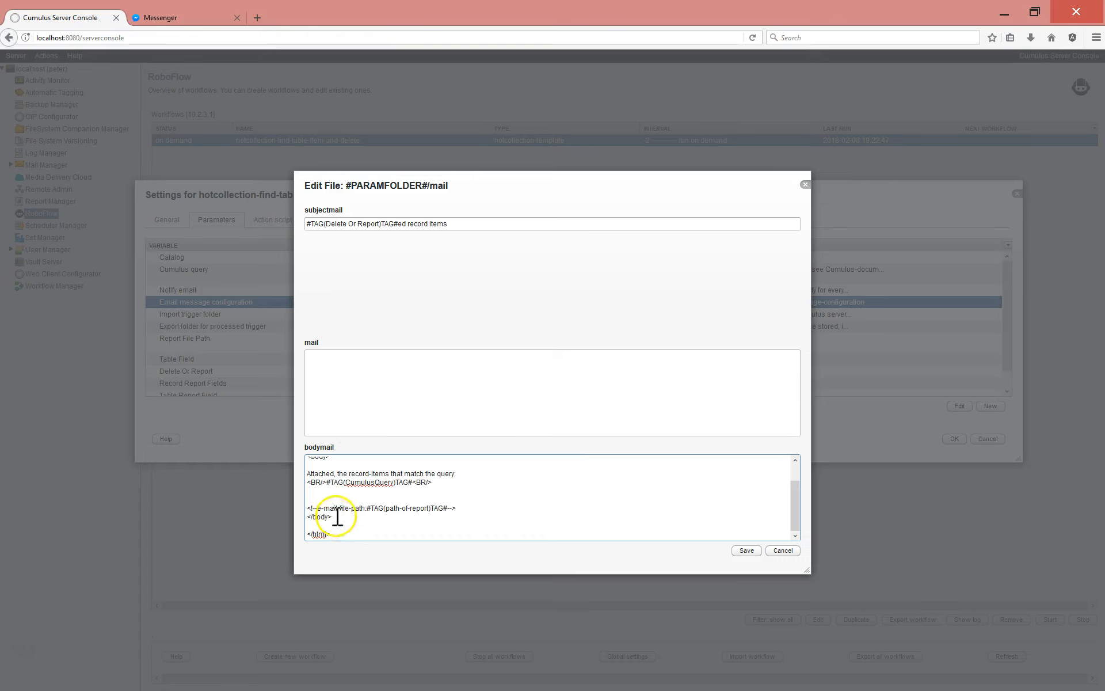
left_click_drag(307, 482, 444, 481)
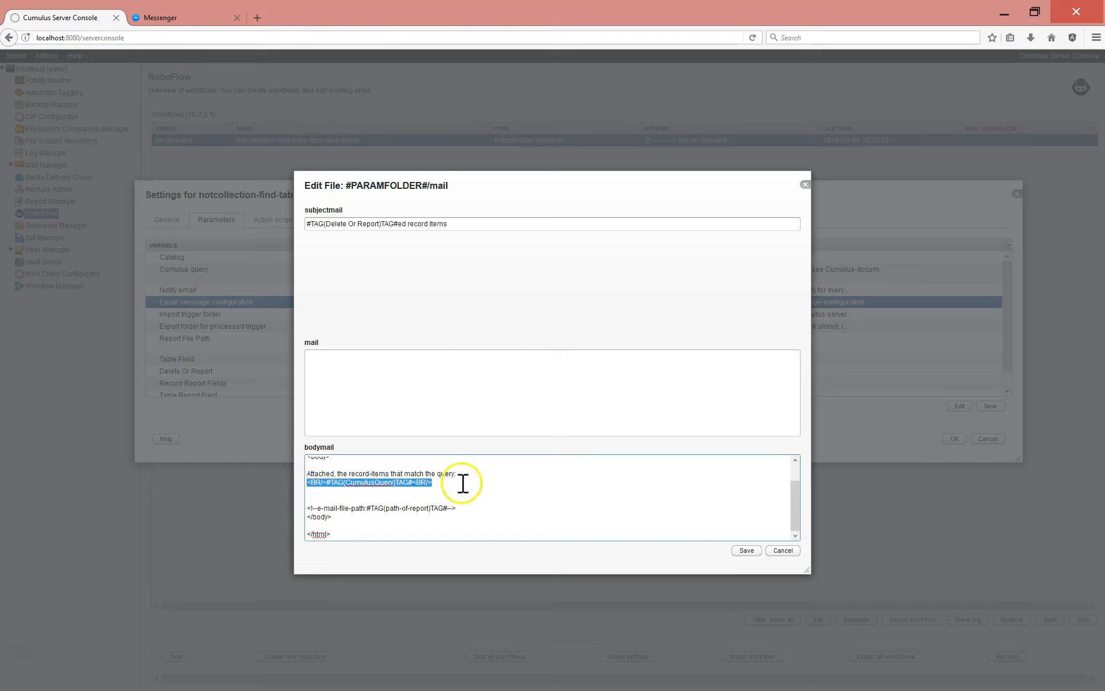
left_click(466, 482)
left_click_drag(296, 514, 465, 515)
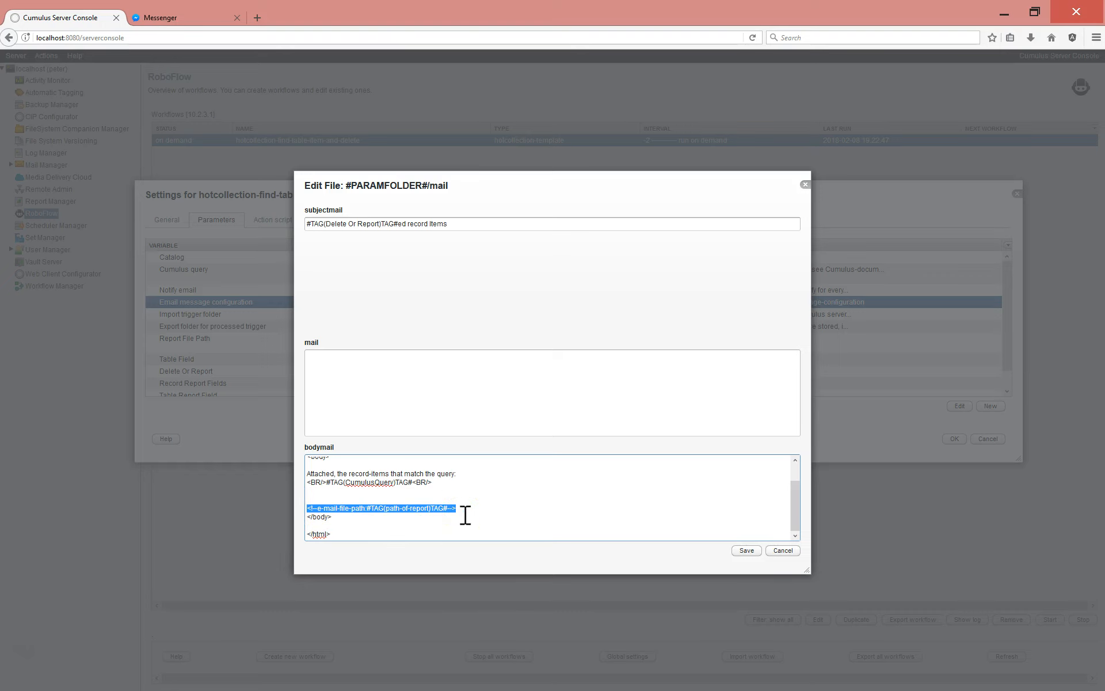
left_click_drag(366, 509, 452, 509)
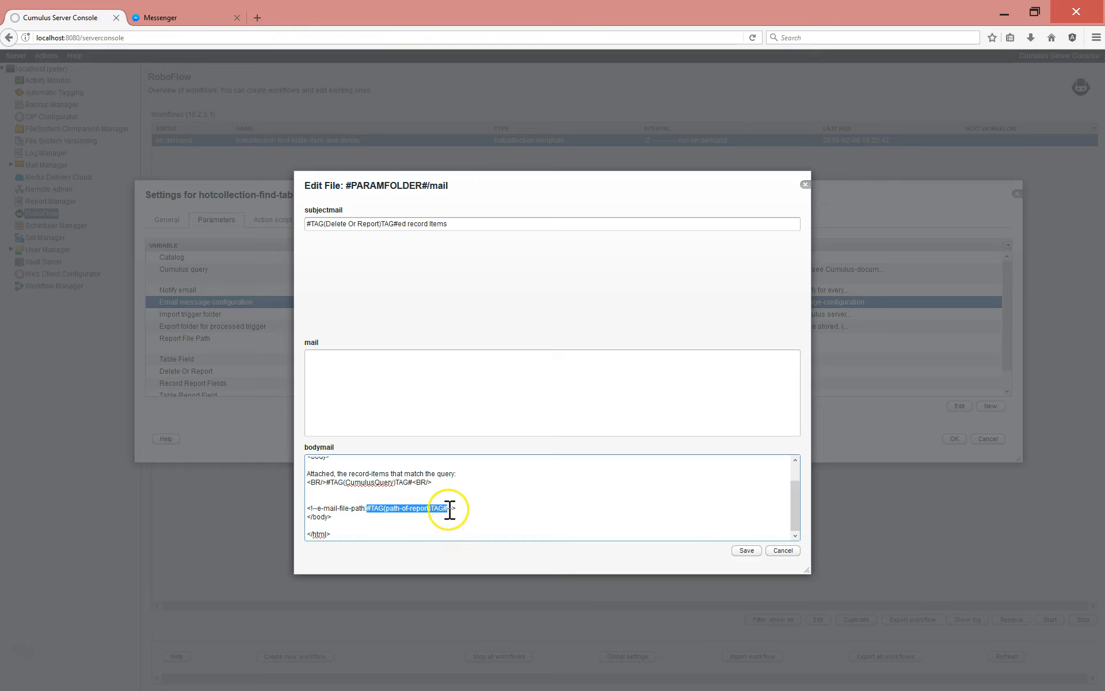
left_click(472, 509)
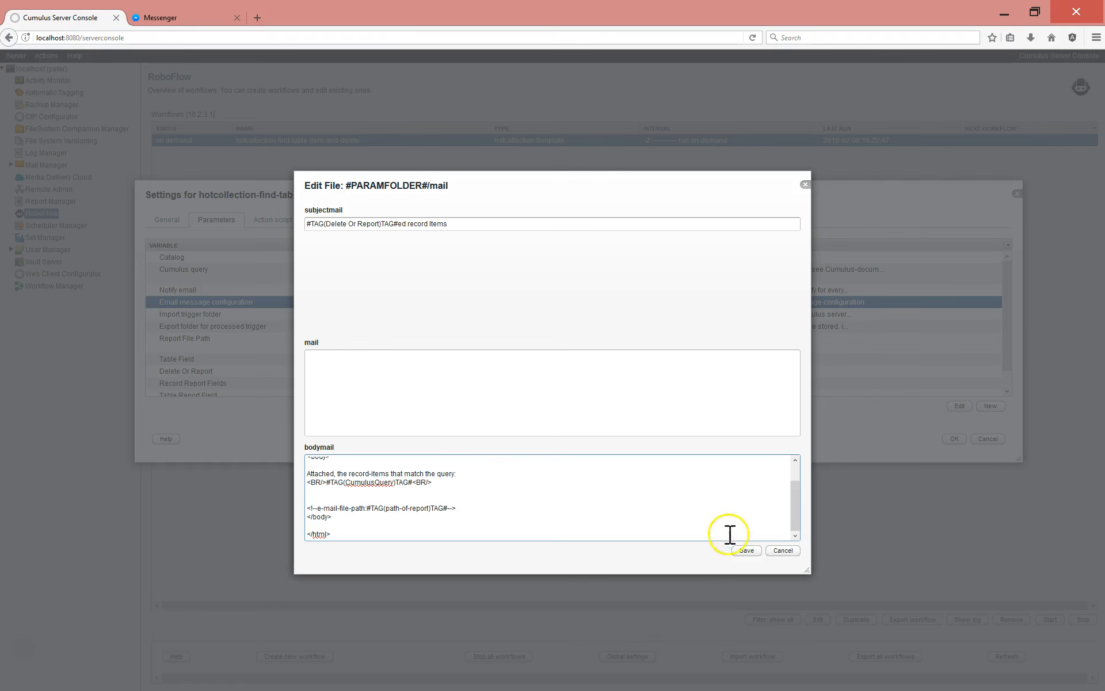
left_click(783, 551)
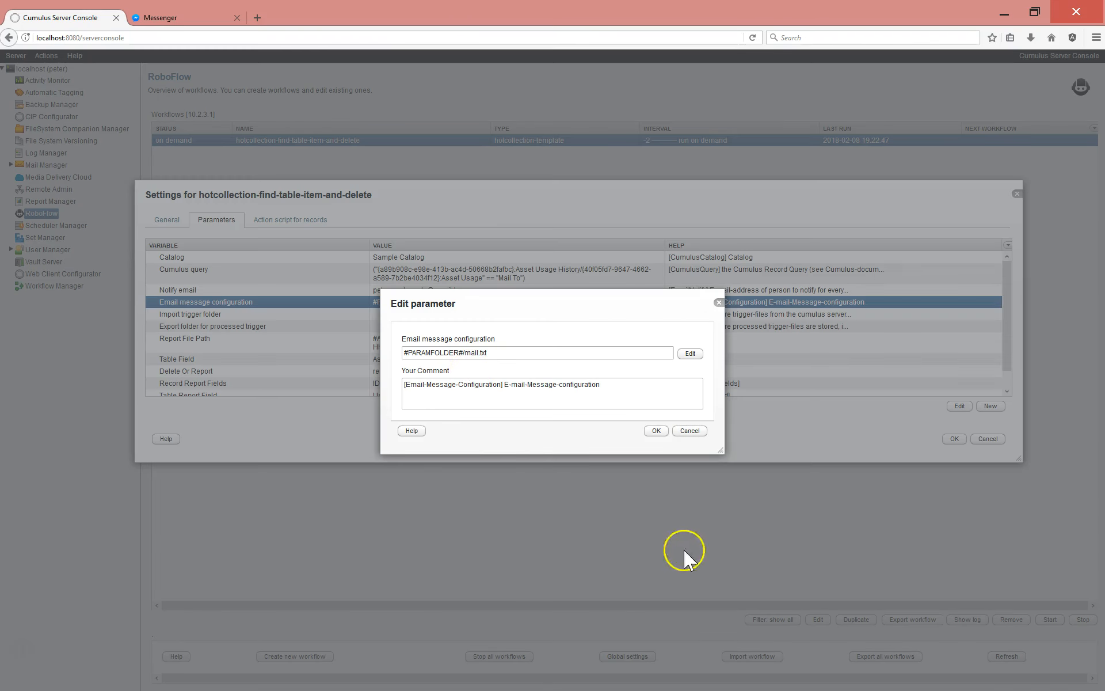
left_click(695, 432)
Step: Review the Record Report Fields, Table Report Field and Record Field Separator parameters, then leave the workflow settings without saving
left_click(383, 290)
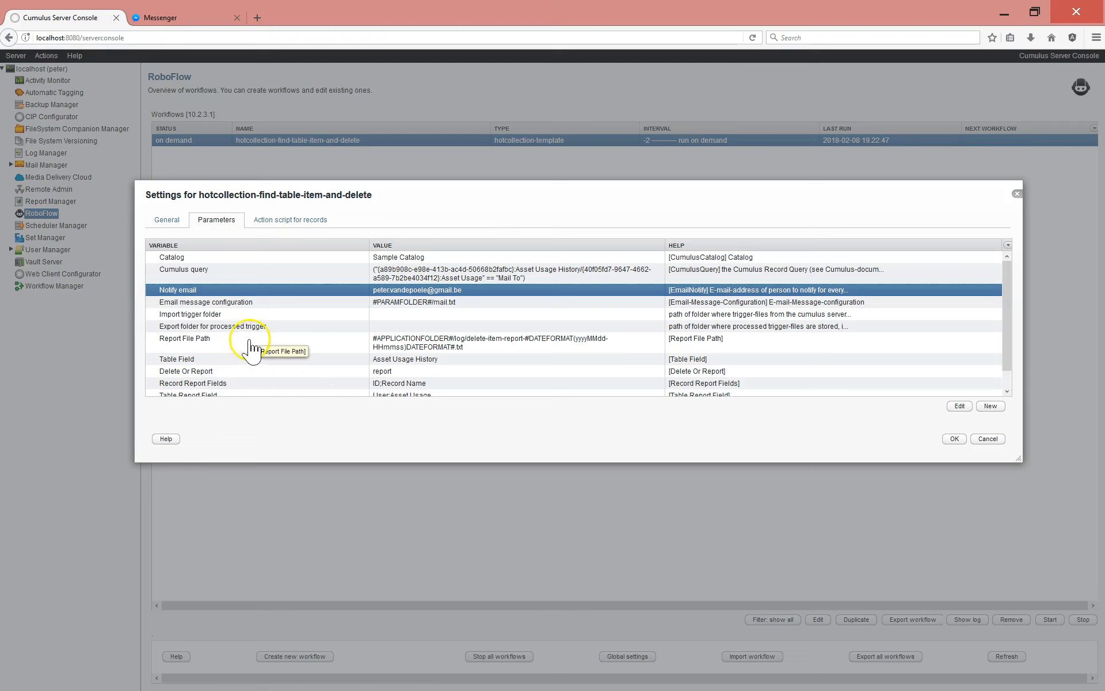
left_click(270, 383)
scroll(321, 387, "down", 1)
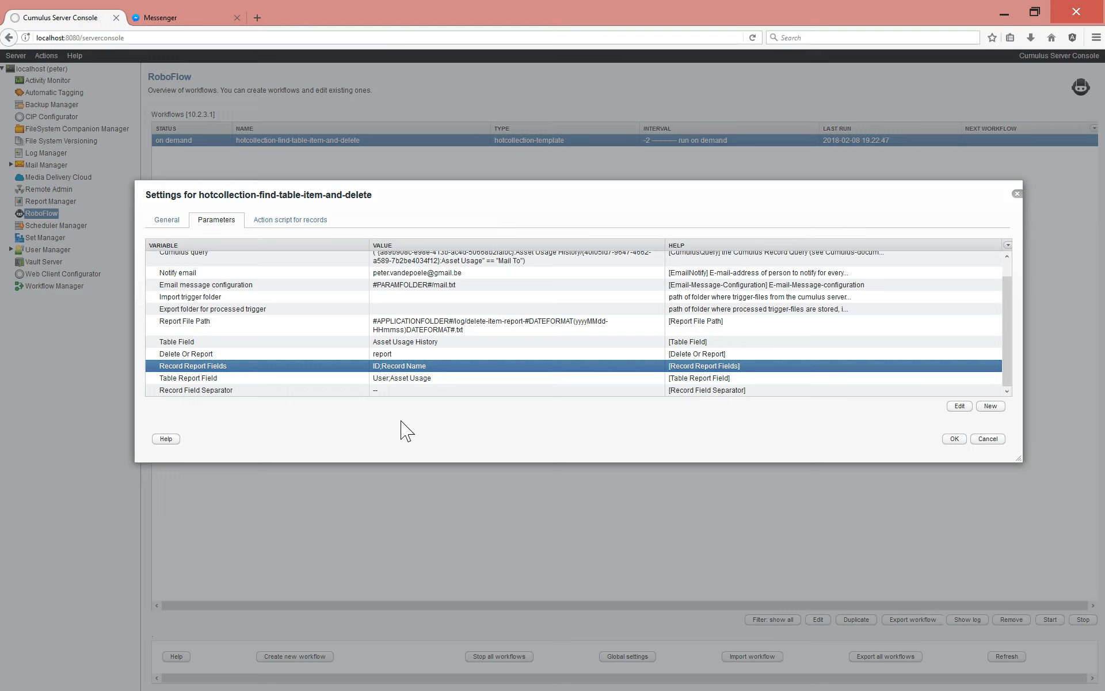
left_click(152, 379)
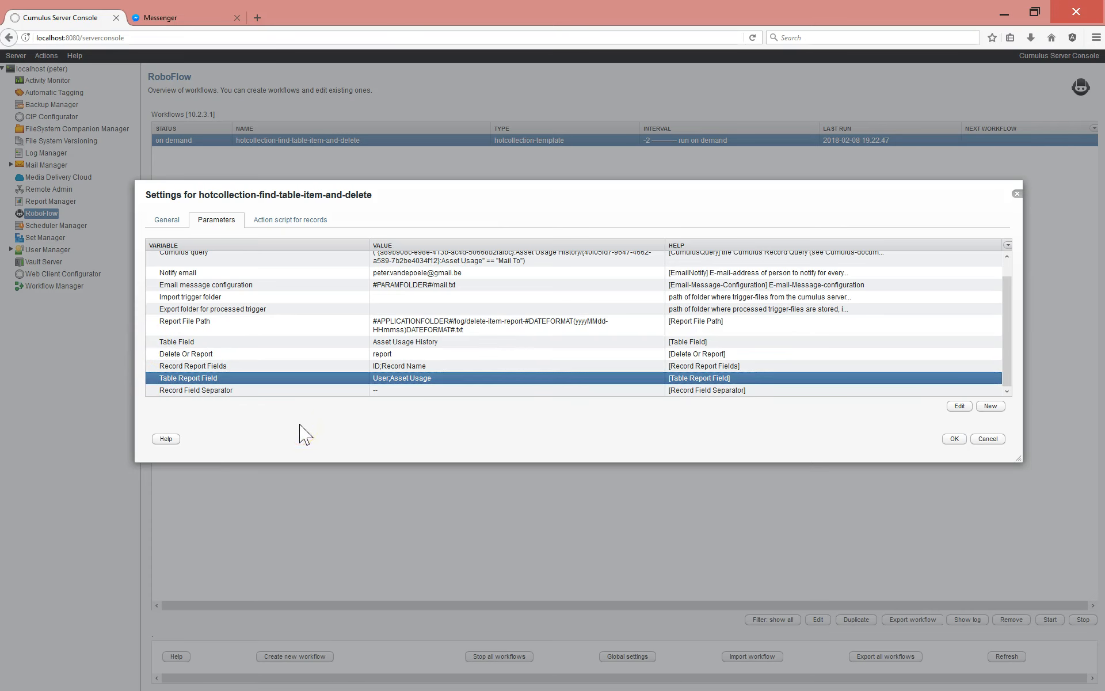
left_click(224, 390)
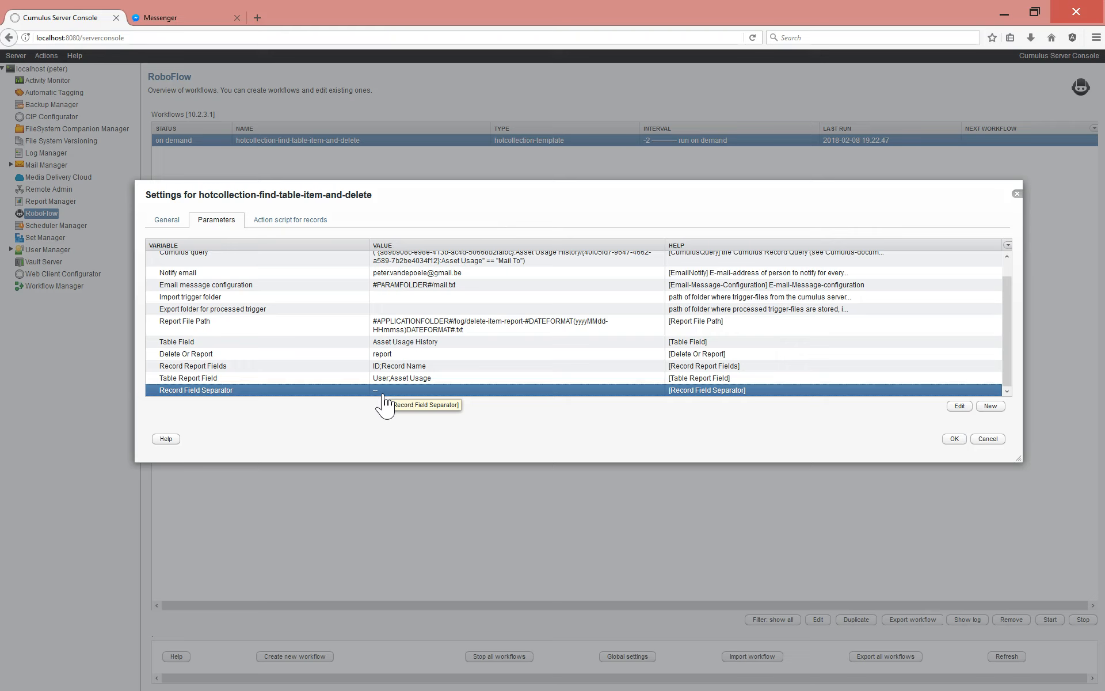
scroll(461, 323, "up", 2)
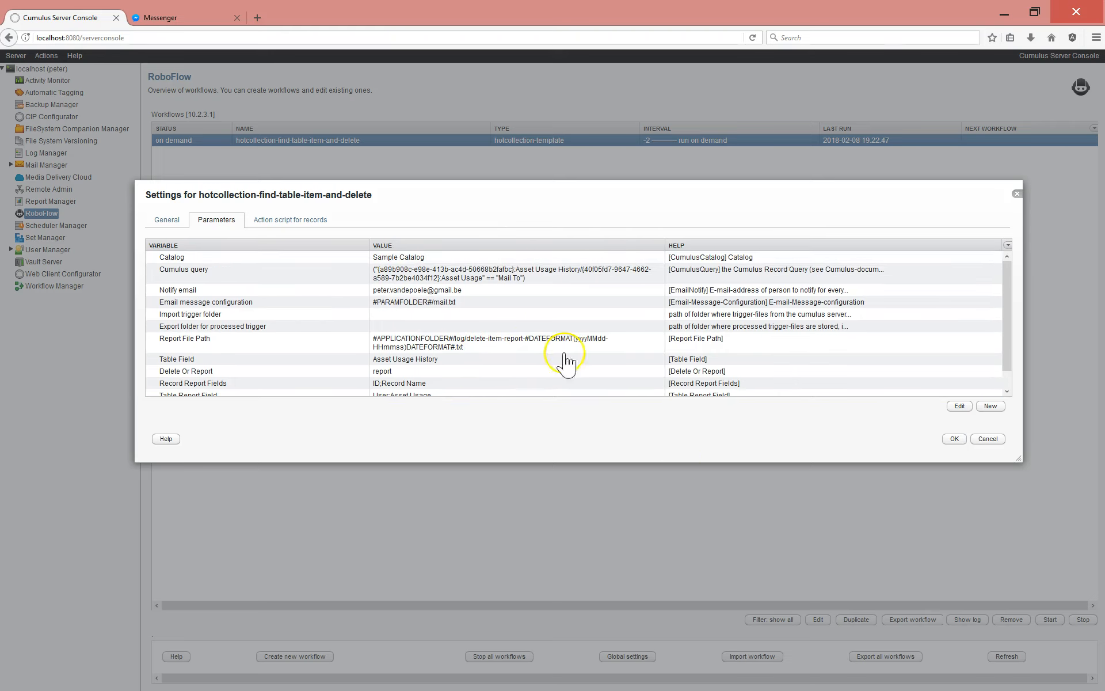
left_click(411, 274)
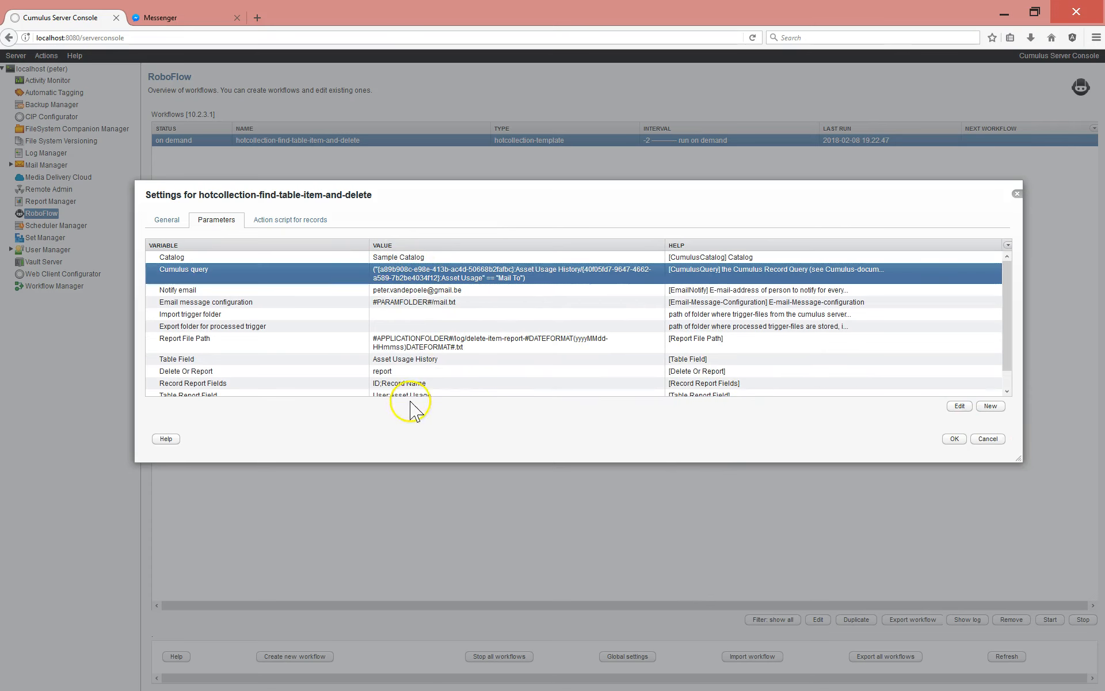
left_click(988, 439)
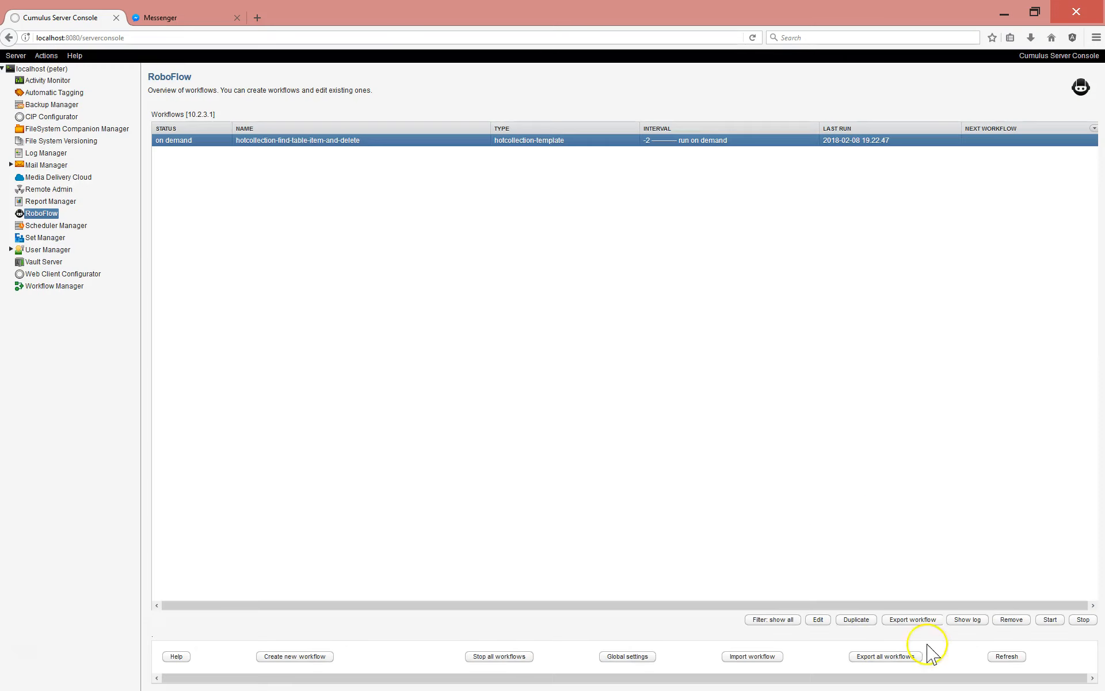
Step: Run the hotcollection-find-table-item-and-delete workflow and show the latest run in its log
left_click(1050, 619)
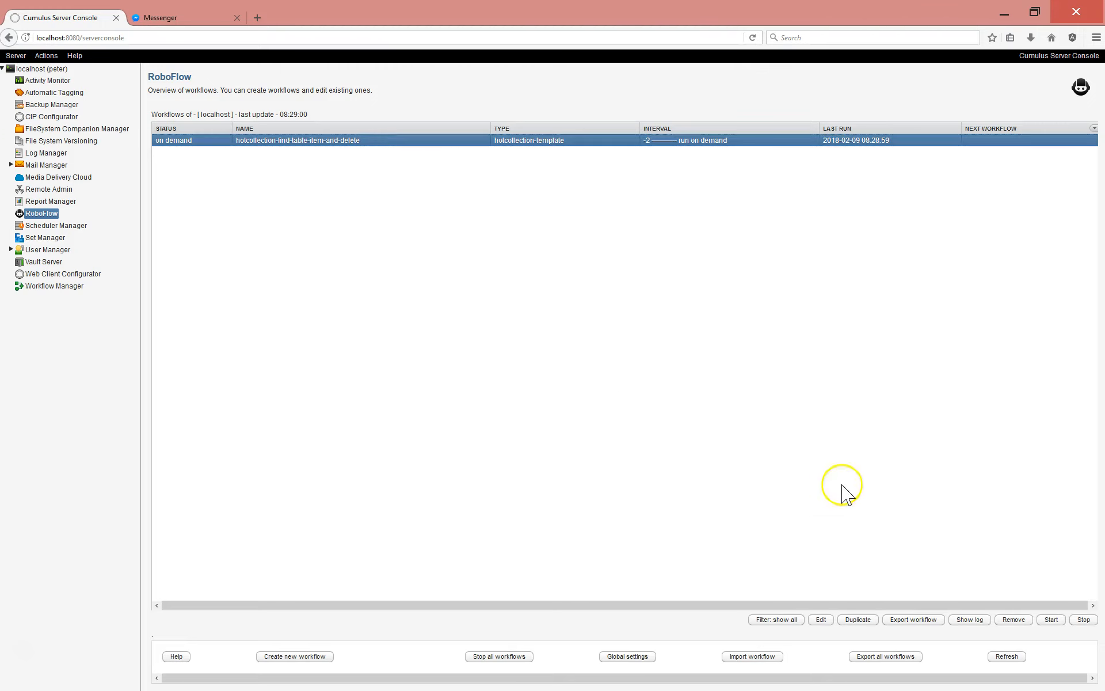
left_click(960, 629)
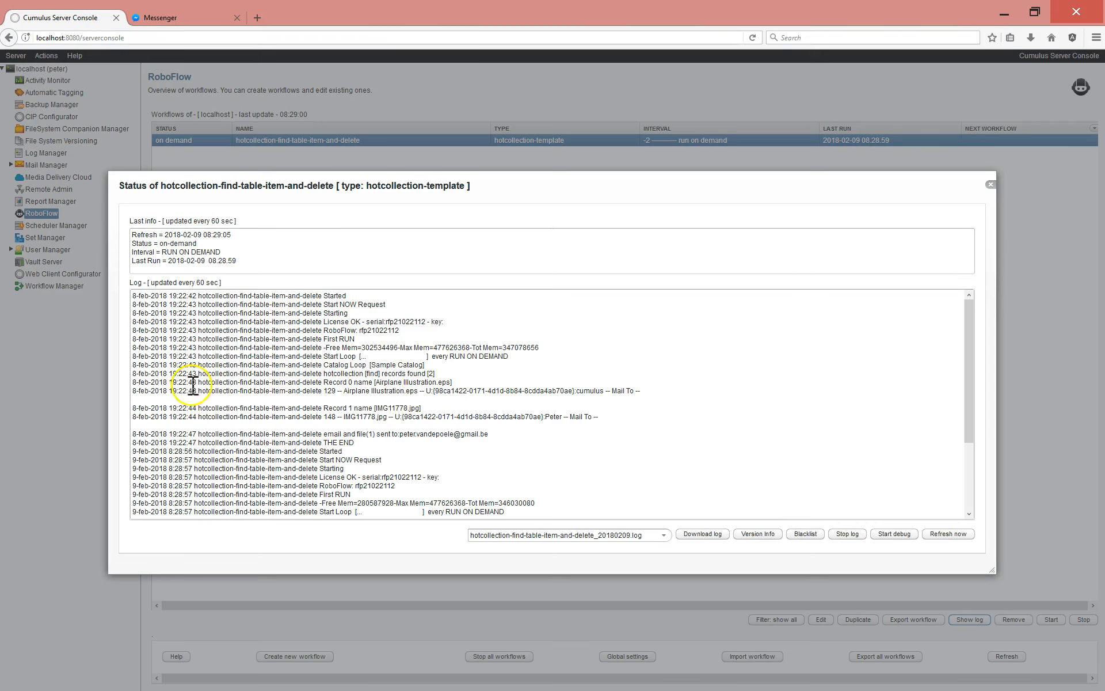
scroll(489, 399, "down", 3)
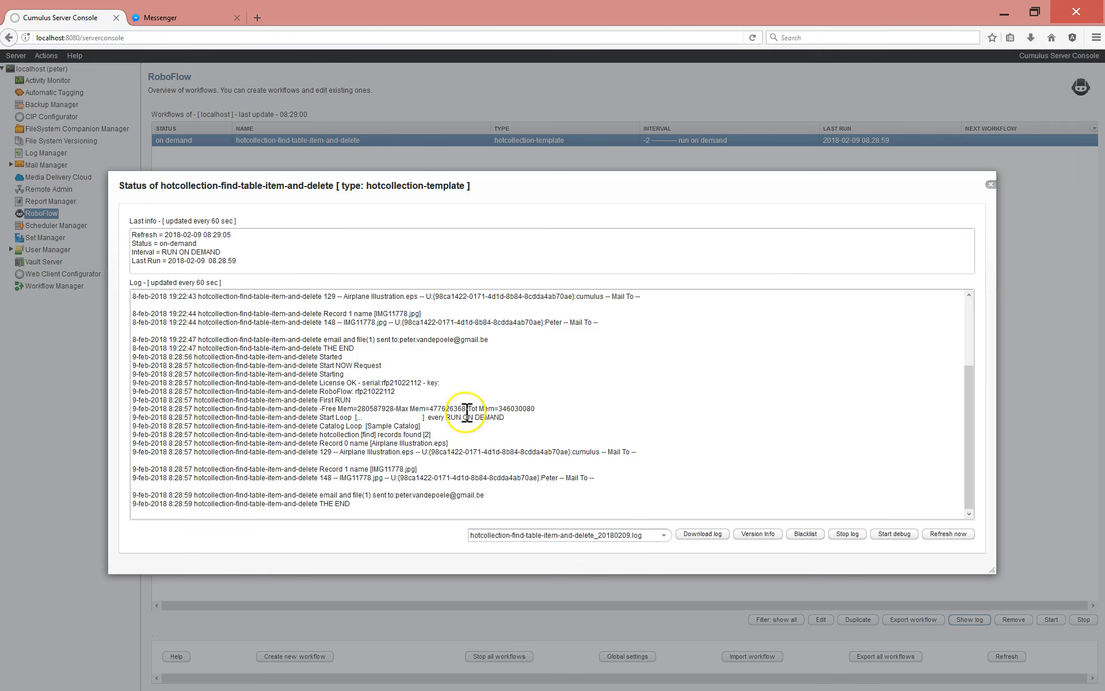
Step: Check the log's latest run for the catalog processed, the number of records found and the first record's name
left_click_drag(318, 426, 439, 429)
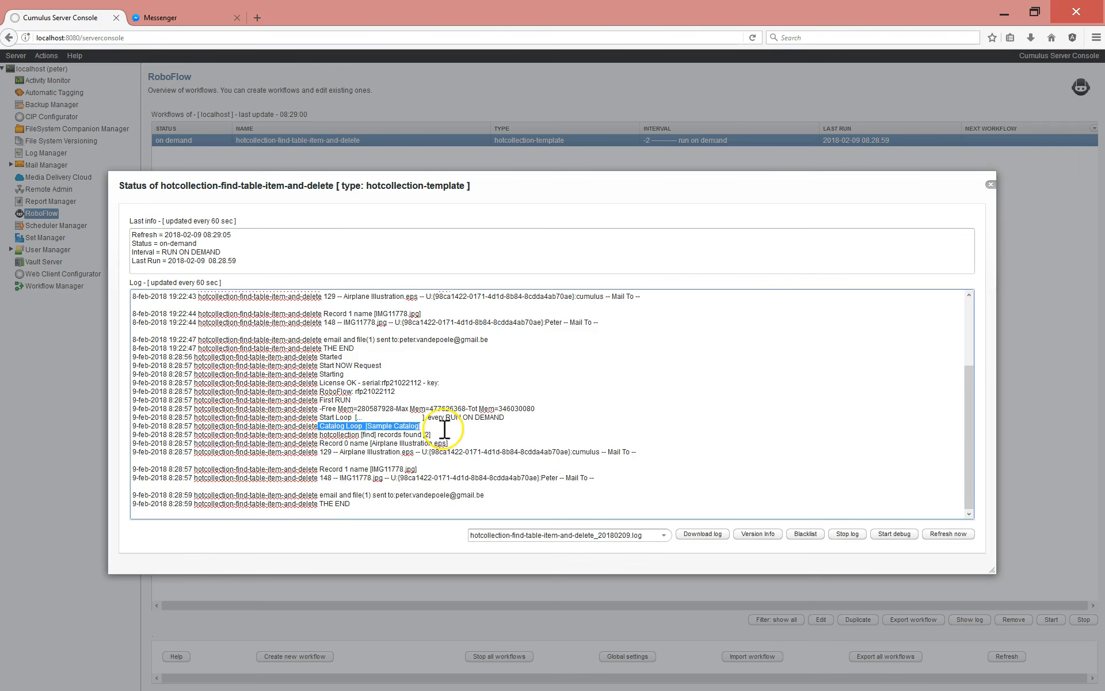
left_click(439, 428)
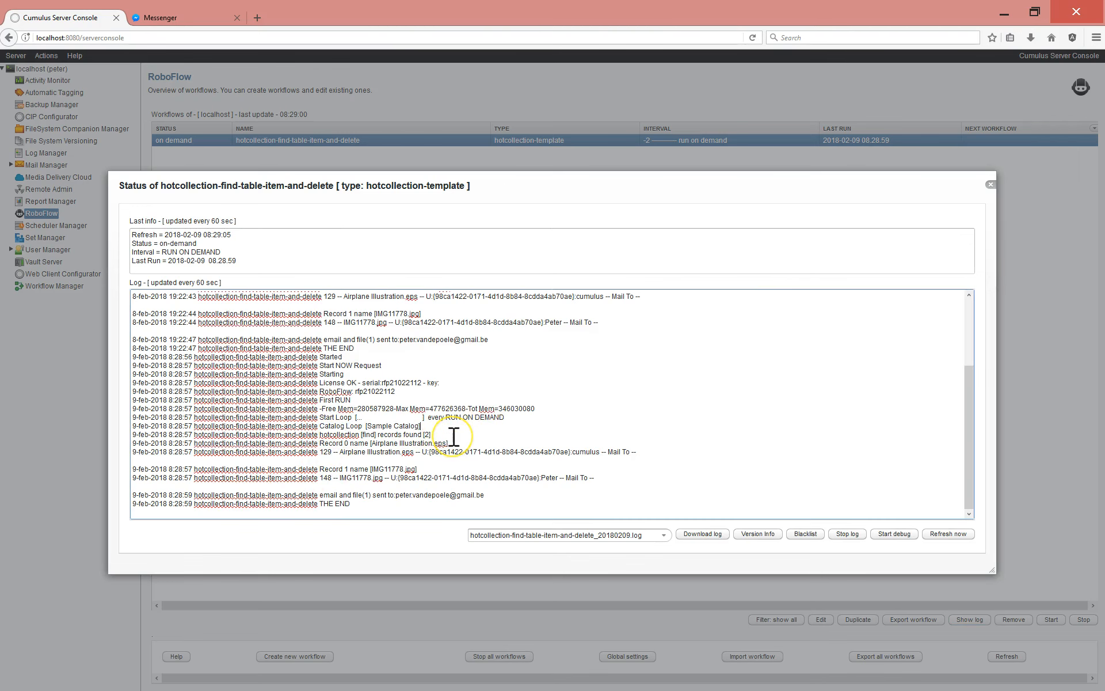
left_click_drag(345, 435, 468, 432)
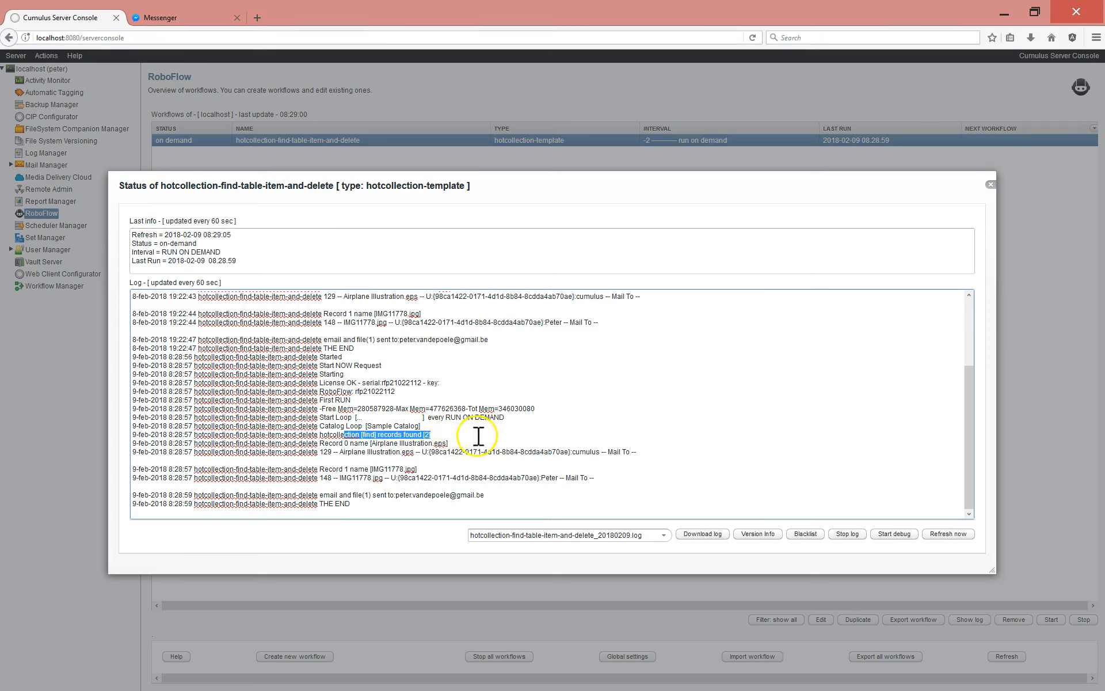
left_click(330, 446)
left_click_drag(319, 442, 455, 443)
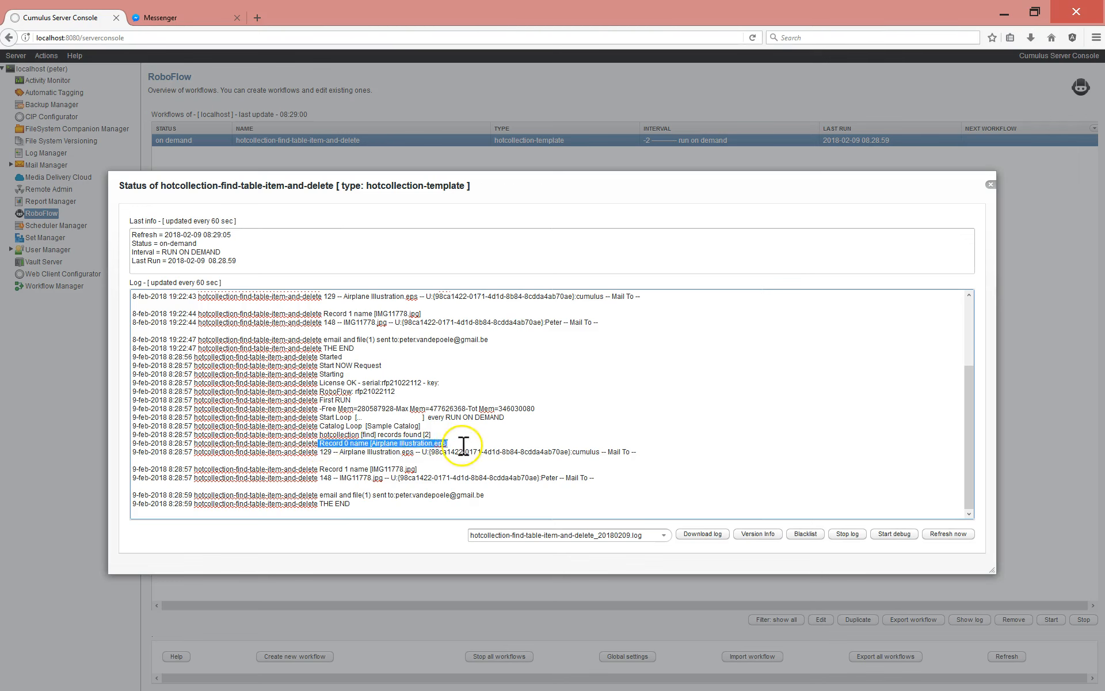
Step: Examine the reported Mail To lines of both records and the email delivery line in the latest run's log
left_click_drag(319, 452, 491, 453)
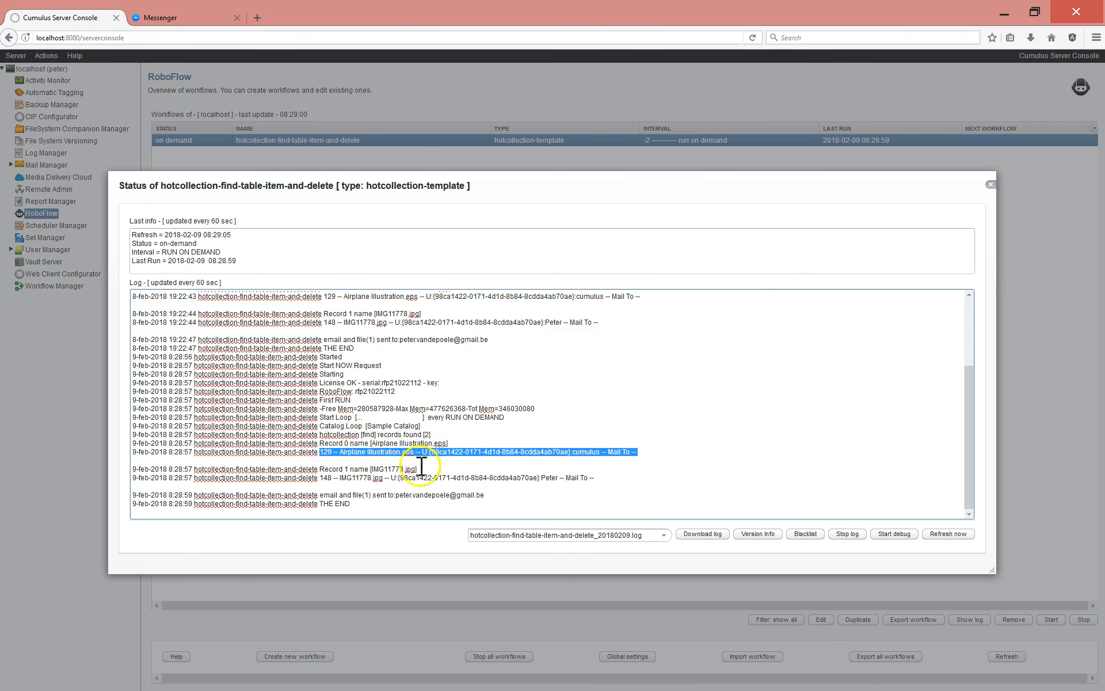
double_click(326, 452)
left_click_drag(339, 453, 630, 452)
left_click(418, 453)
left_click(656, 448)
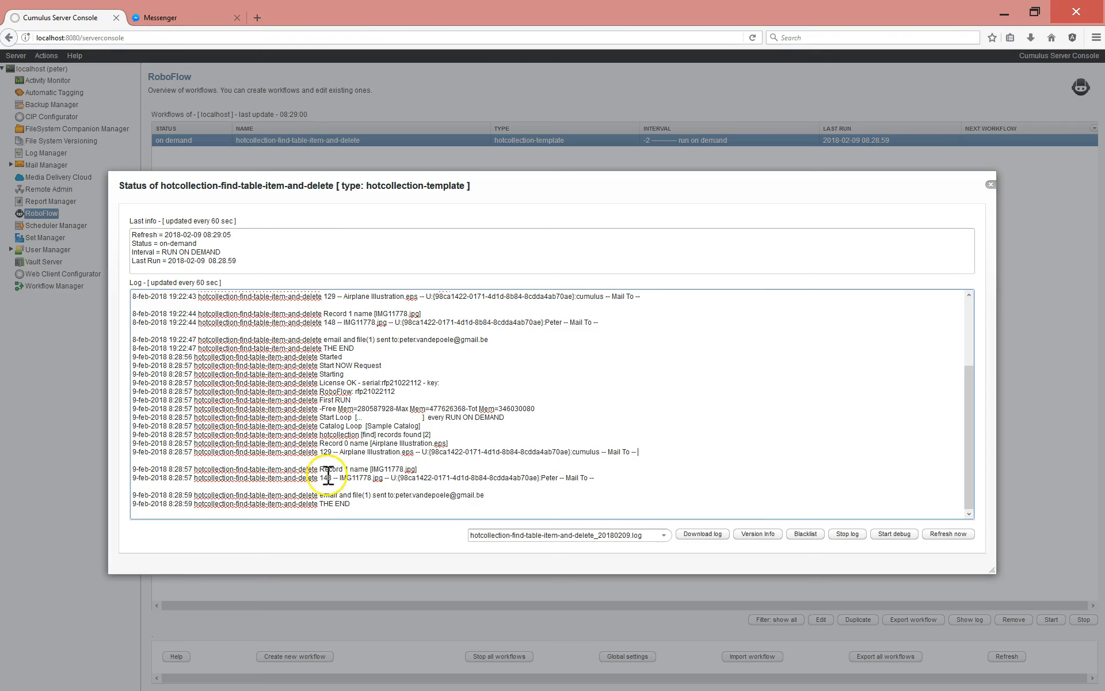
left_click_drag(326, 477, 622, 476)
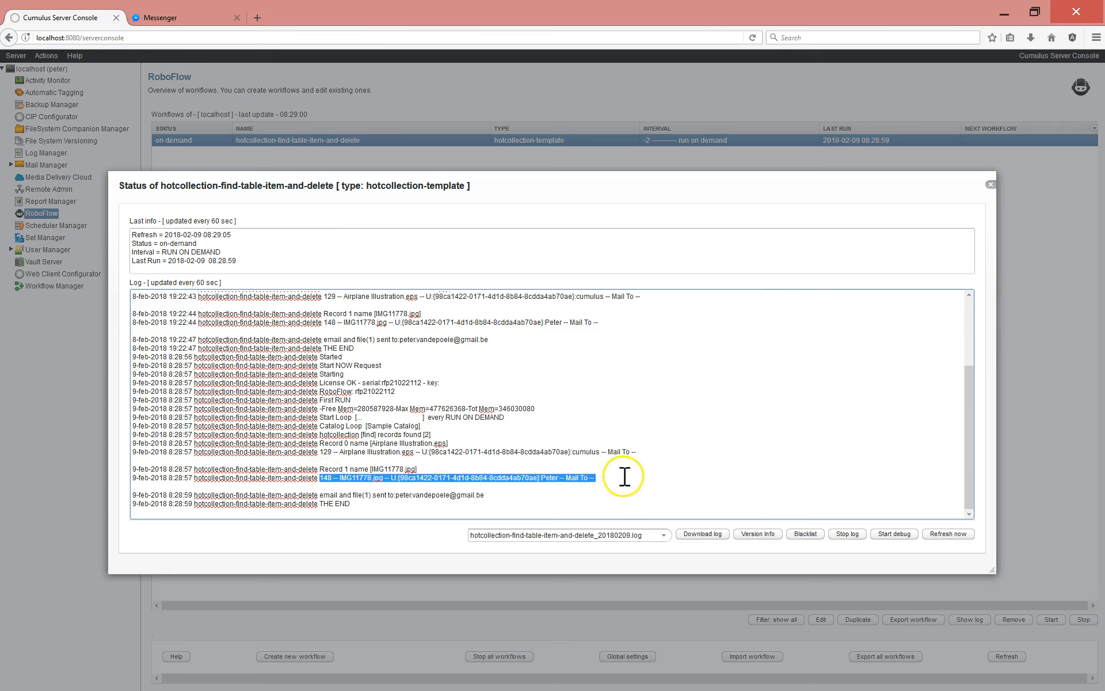
left_click(626, 477)
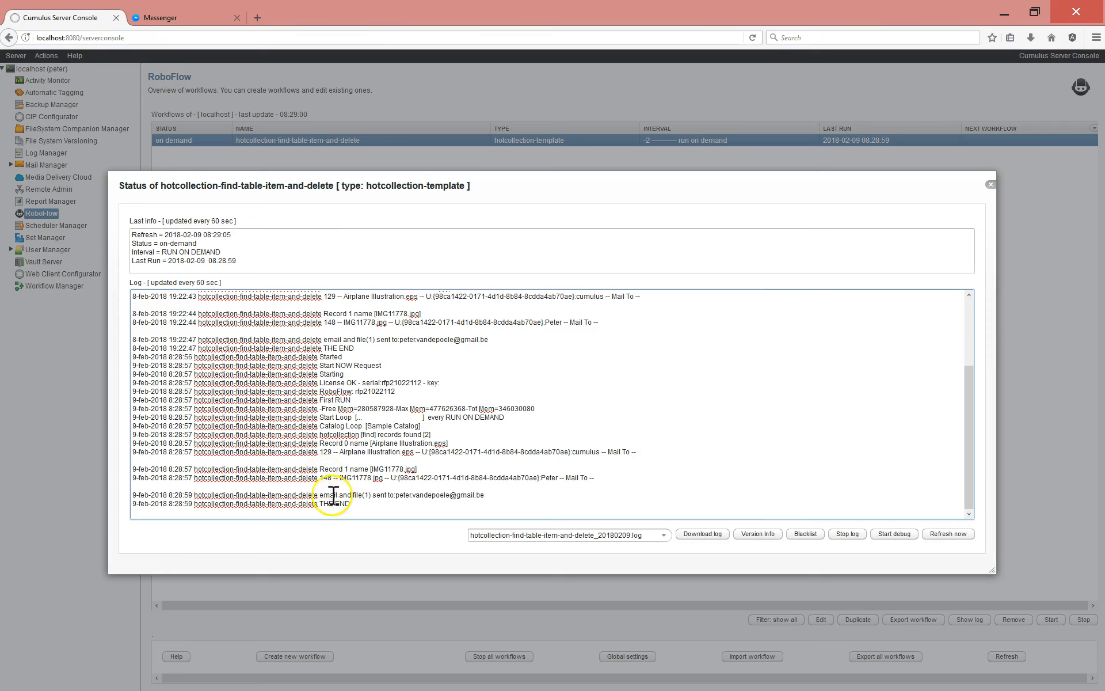
left_click_drag(316, 495, 526, 494)
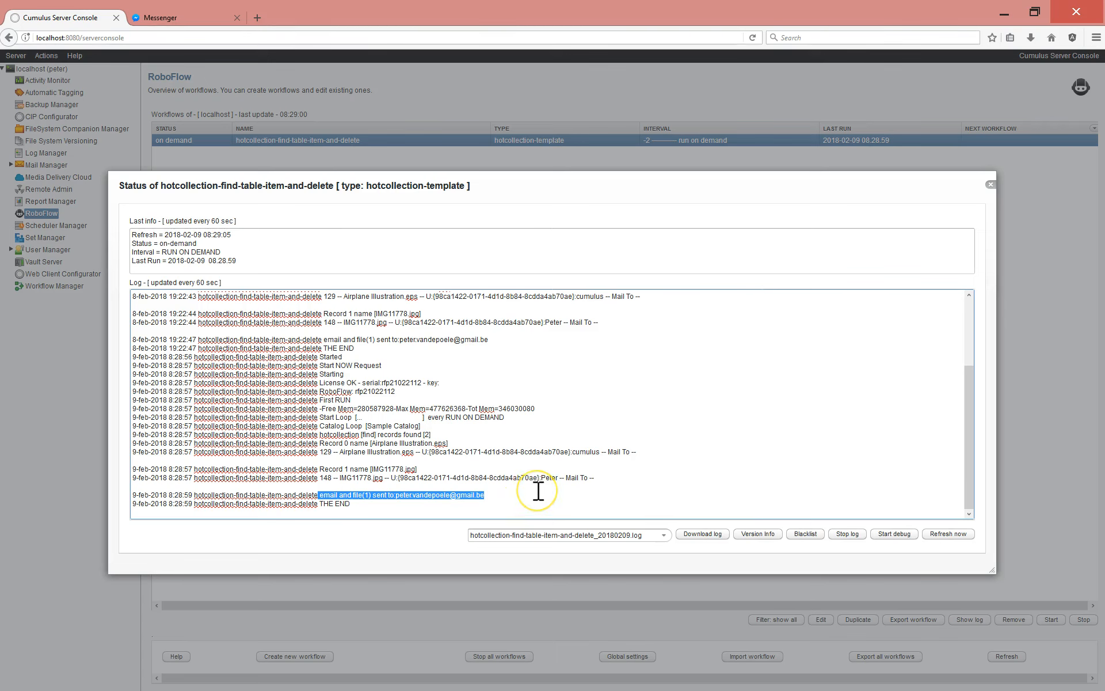
left_click(532, 491)
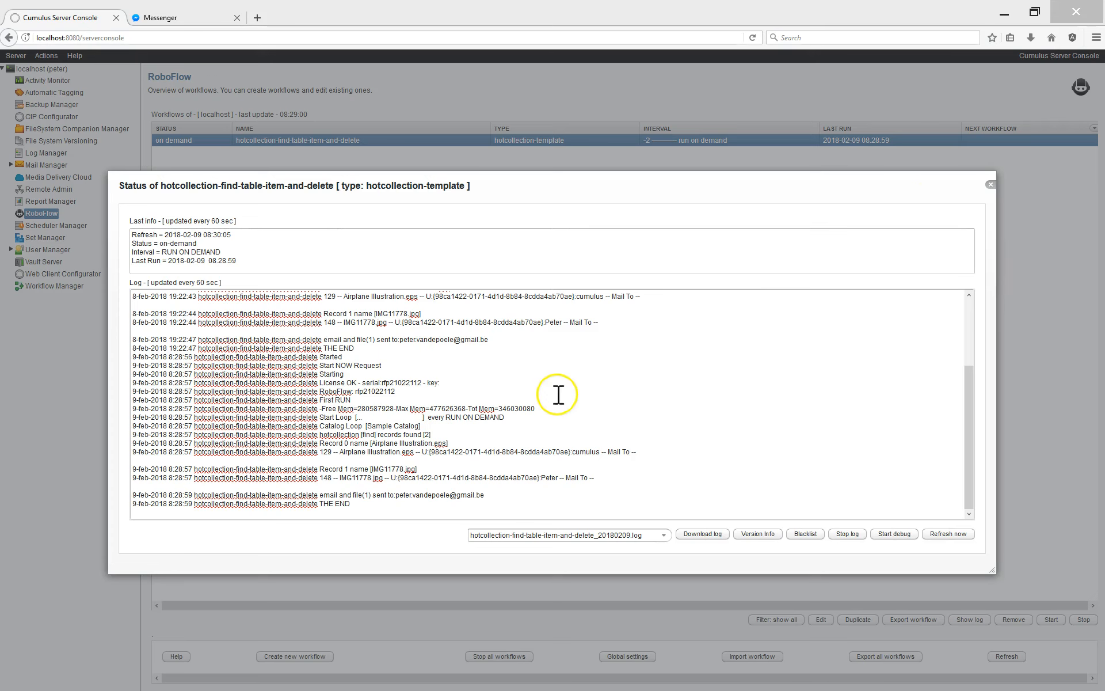
Step: Close the log, correct the domain of the Notify email parameter's address to gmail.com, and save the workflow settings
left_click(990, 185)
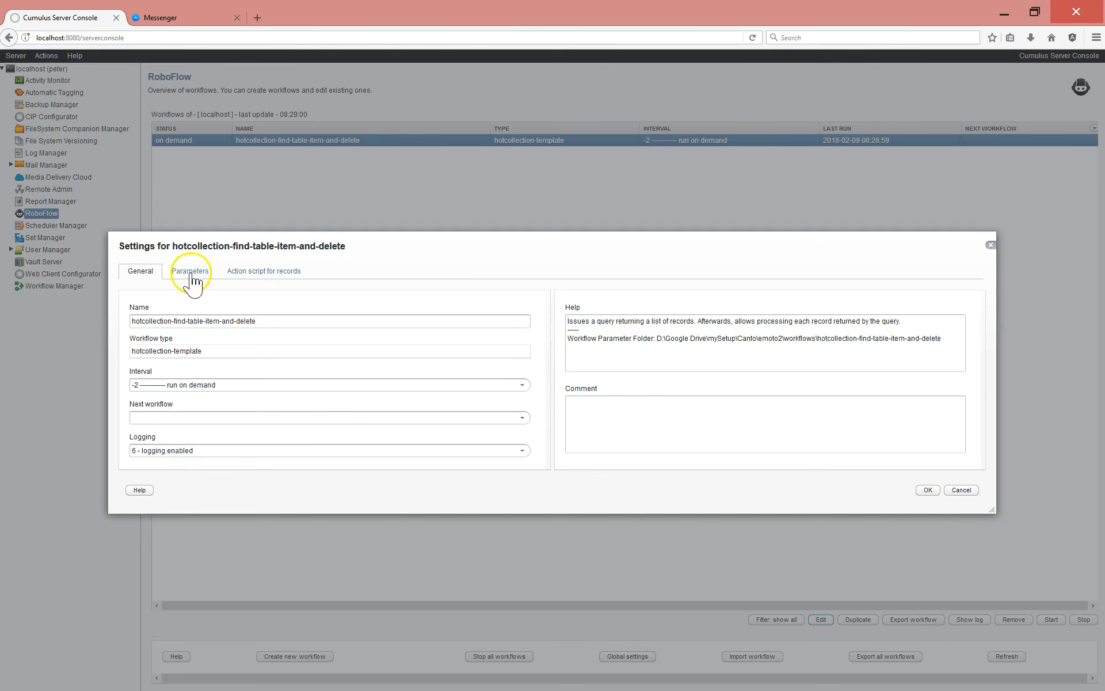
left_click(190, 272)
double_click(419, 343)
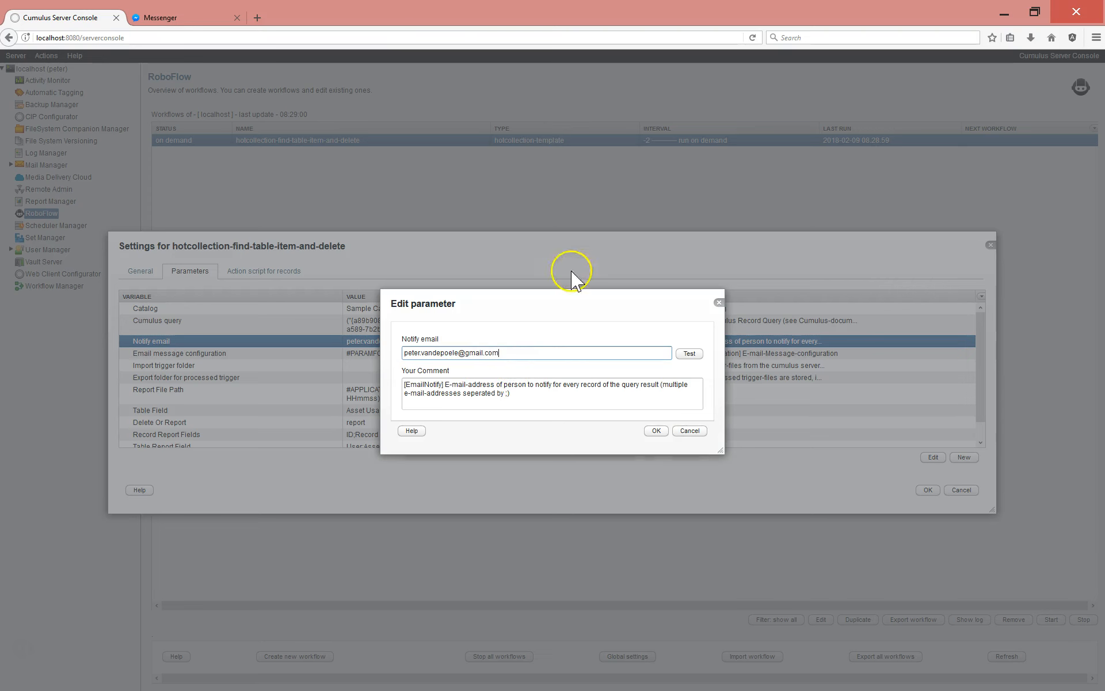
left_click(656, 431)
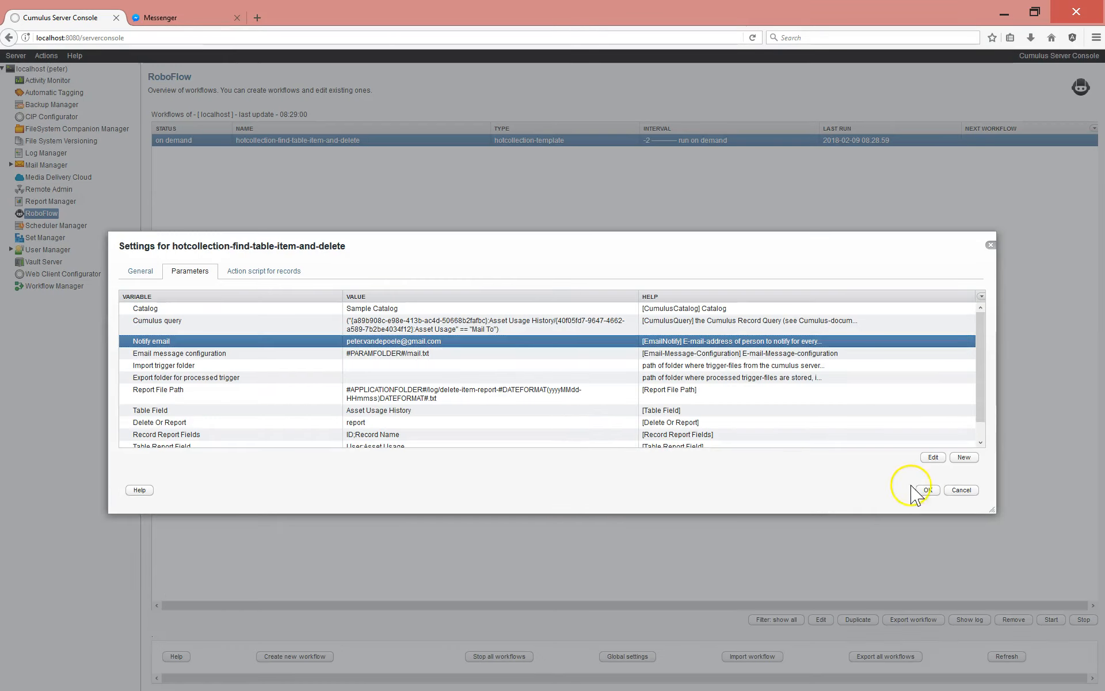
left_click(927, 490)
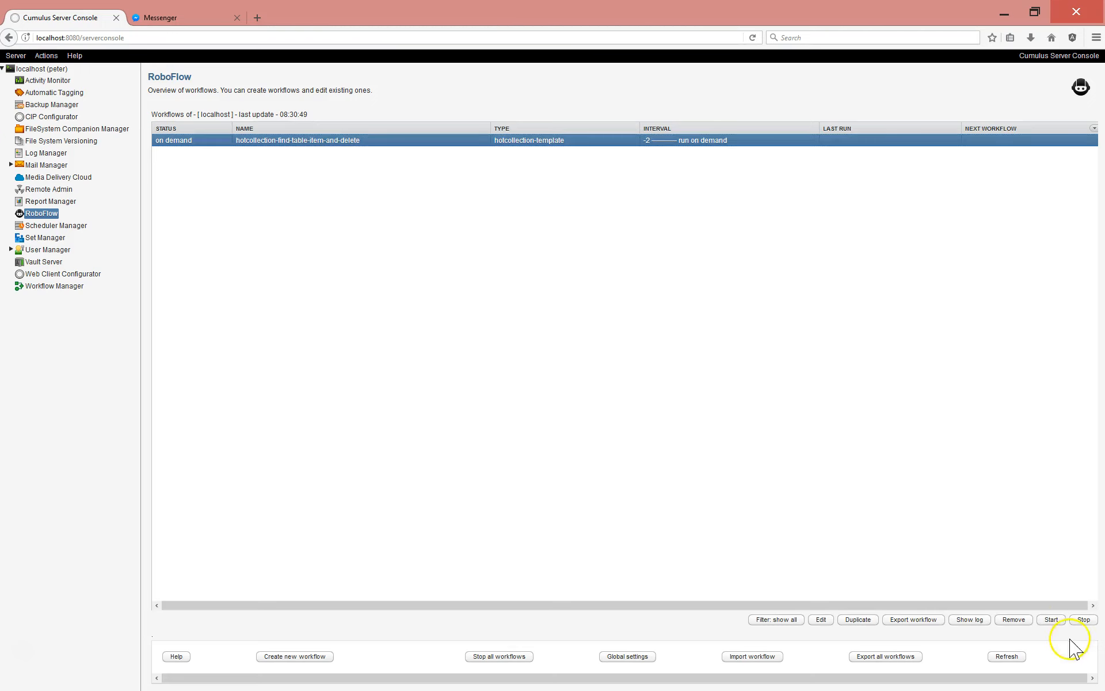
Step: Run the hotcollection-find-table-item-and-delete workflow in report mode and show its log
left_click(1051, 619)
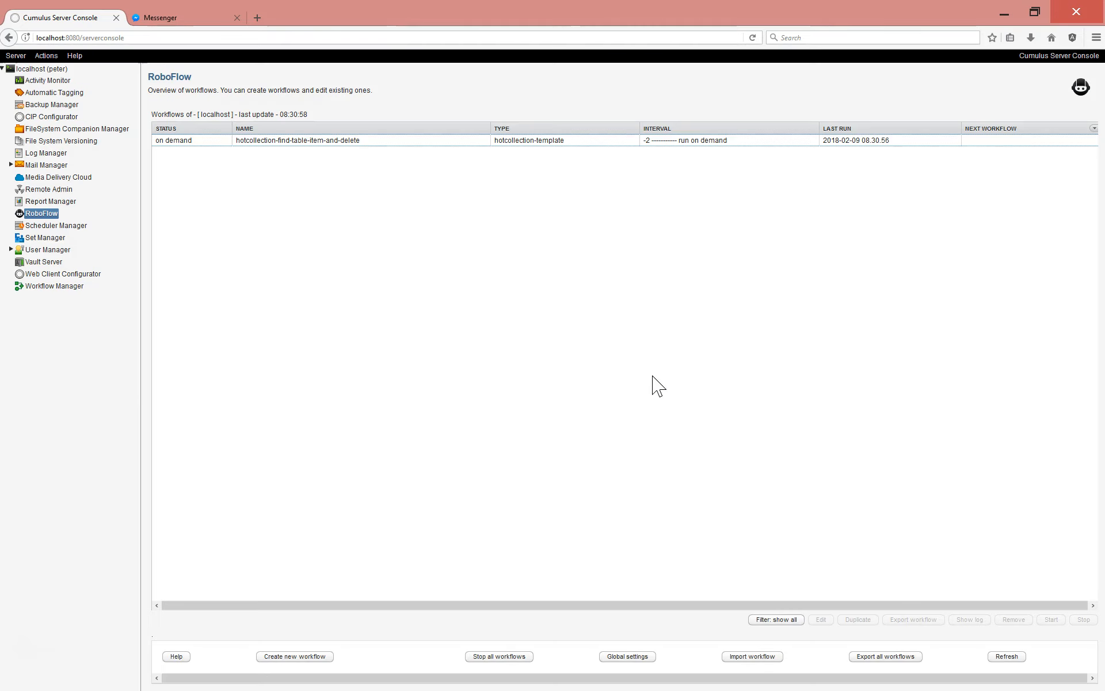
left_click(379, 143)
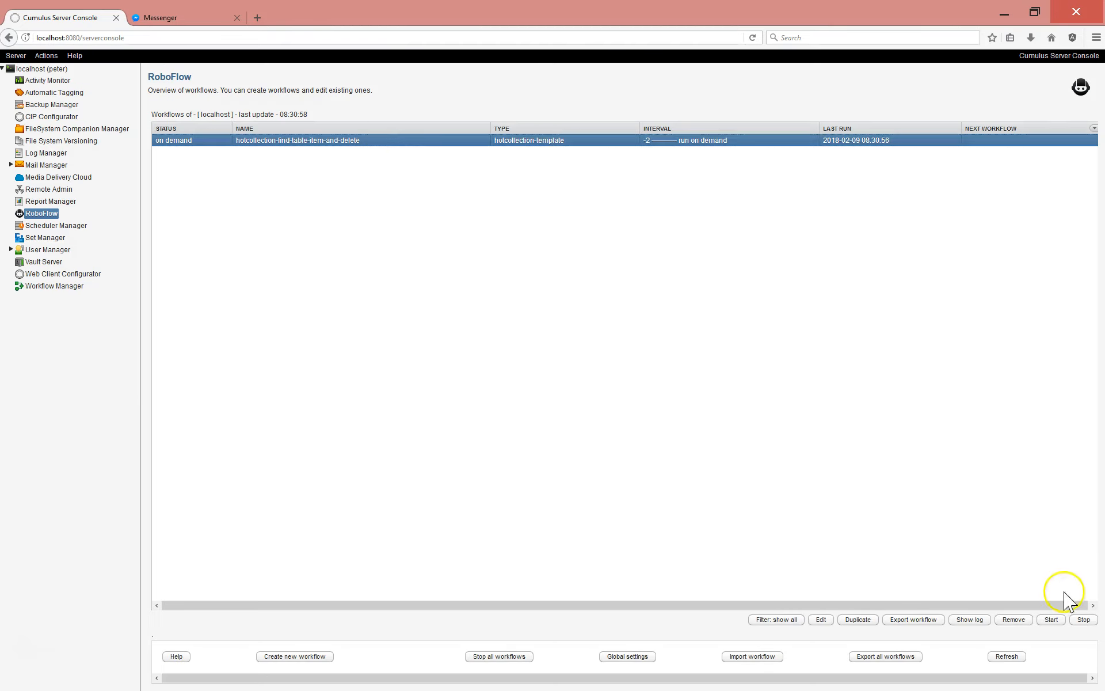
left_click(969, 620)
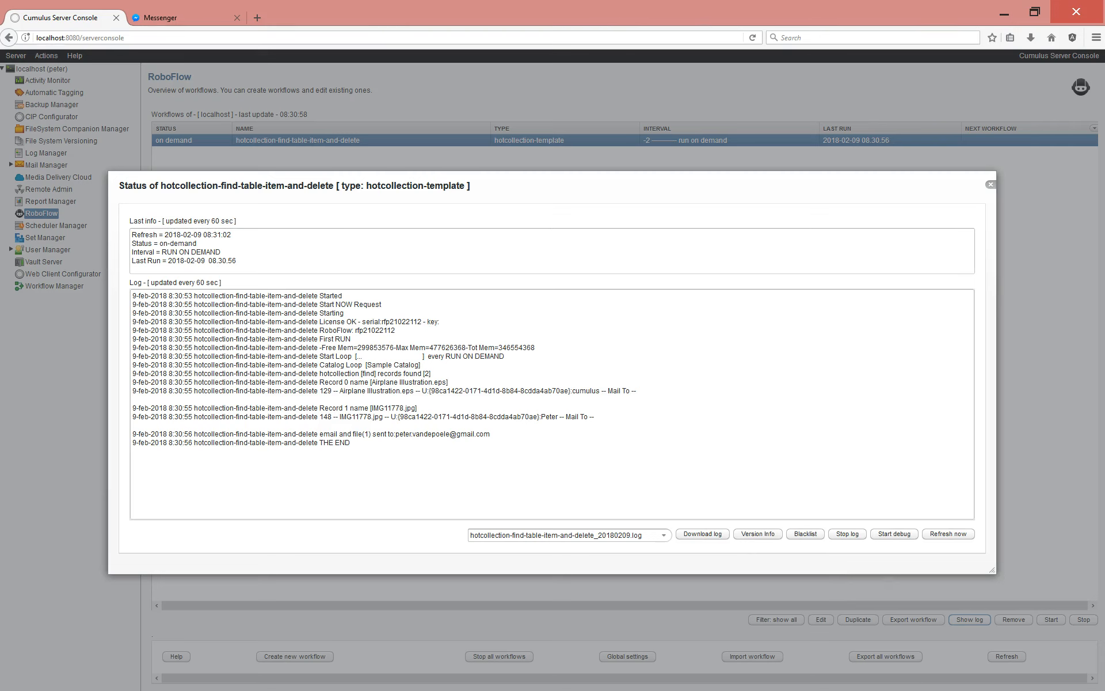
Step: Switch to the mail client, open the "reported record Items" message and examine its reported Mail To lines
key("alt+Tab")
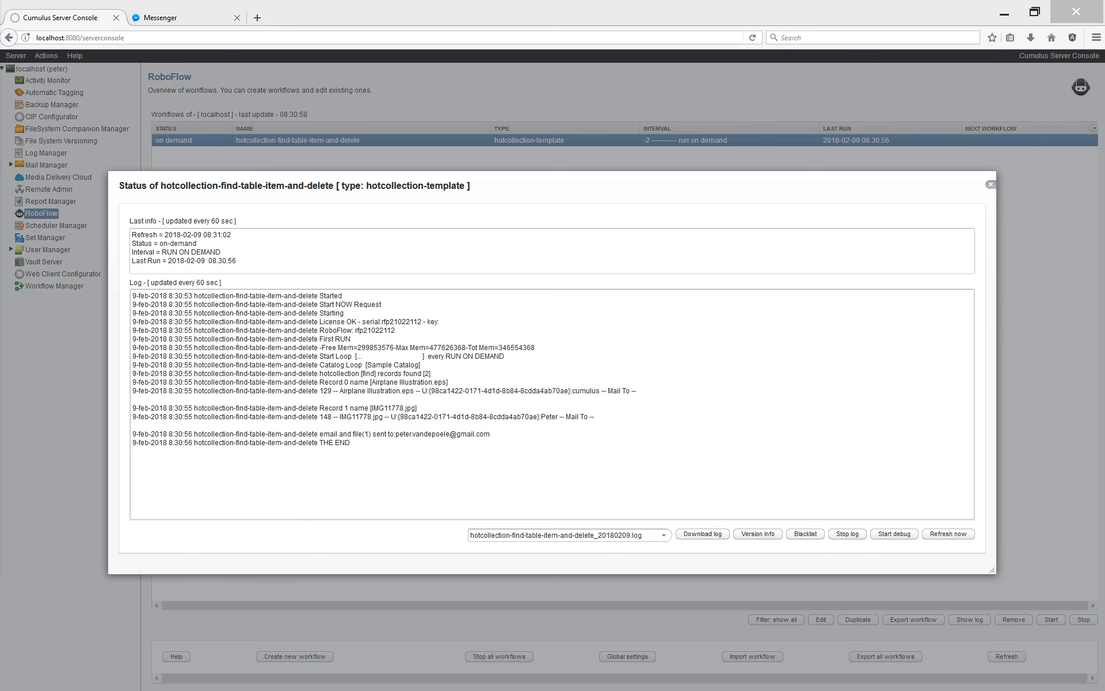
left_click_drag(0, 0, 745, 102)
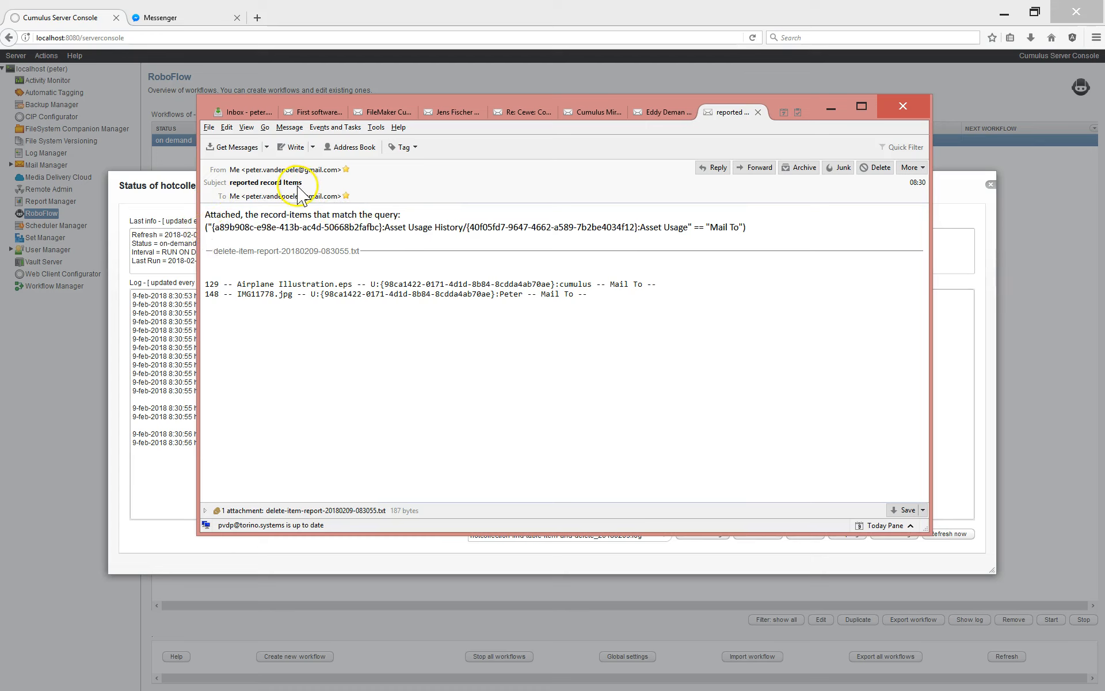
left_click(207, 285)
left_click_drag(206, 285, 739, 318)
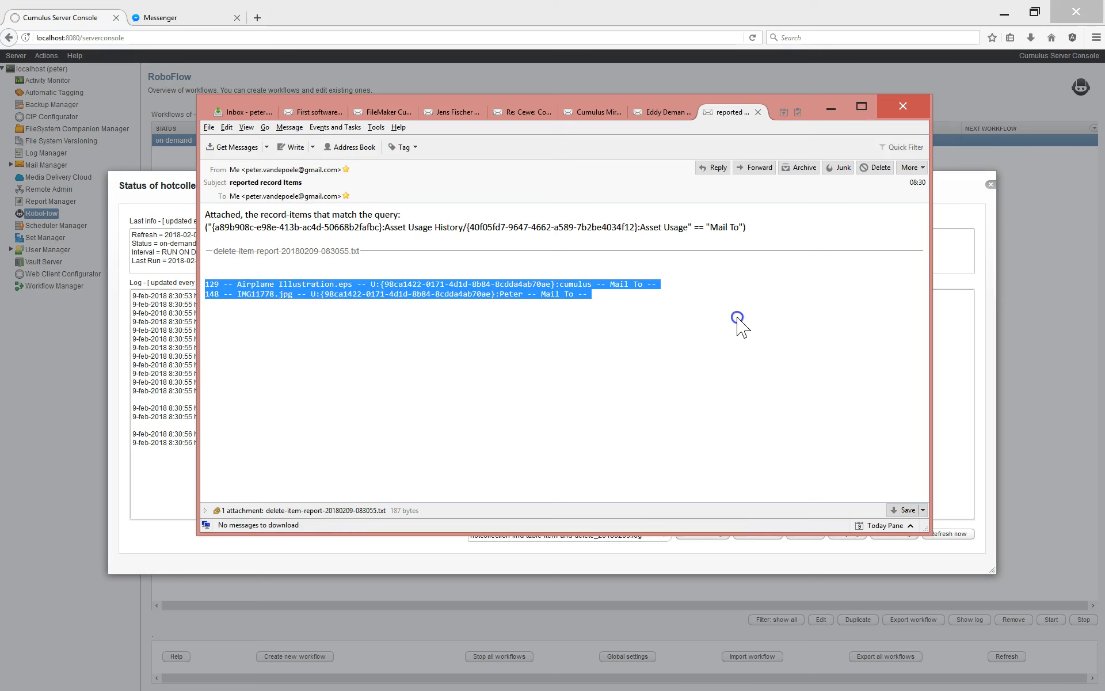
left_click(741, 321)
Step: View the attached delete-item-report-20180209-083055.txt, close it and the message, and return to the server console
left_click(352, 512)
left_click(354, 514)
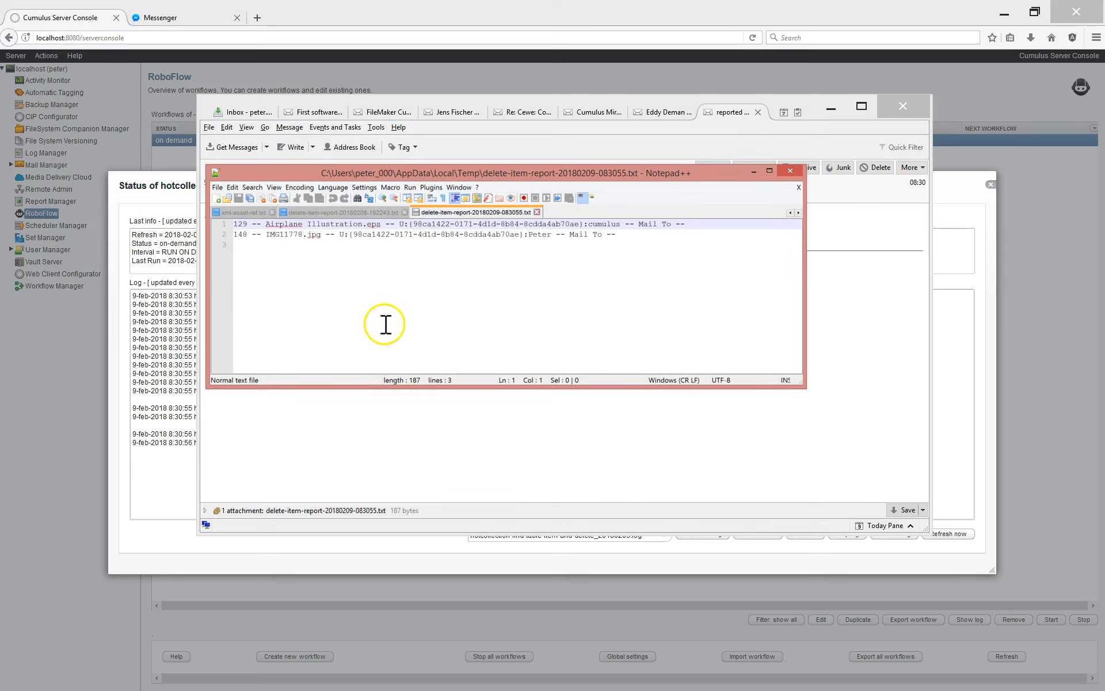
left_click(798, 173)
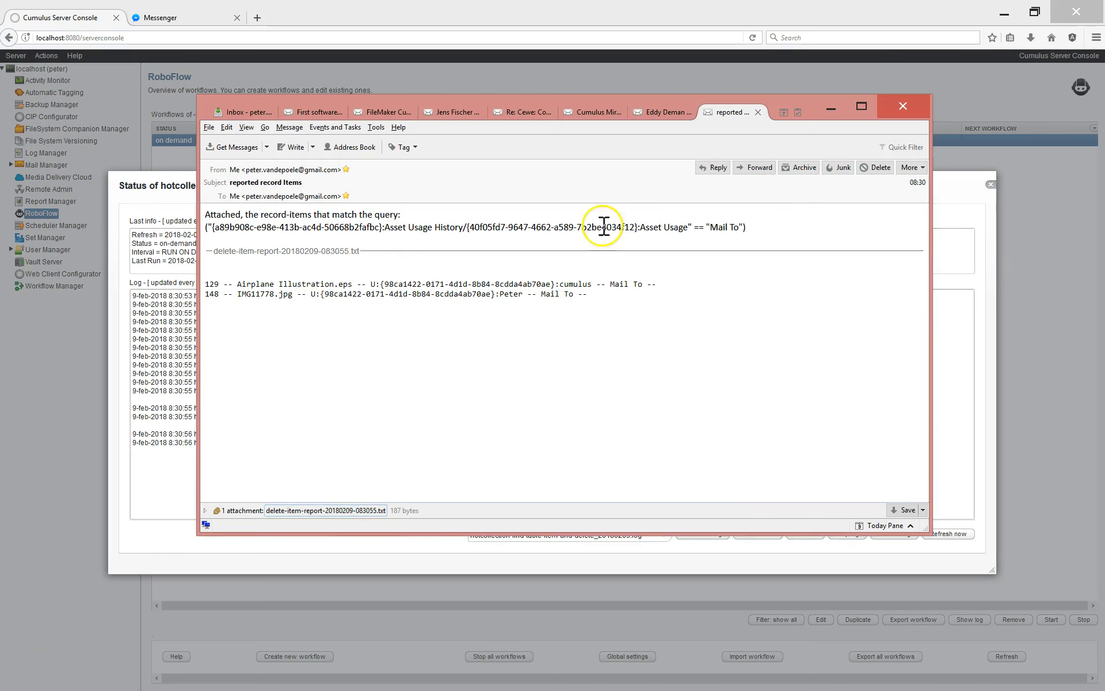
left_click(758, 111)
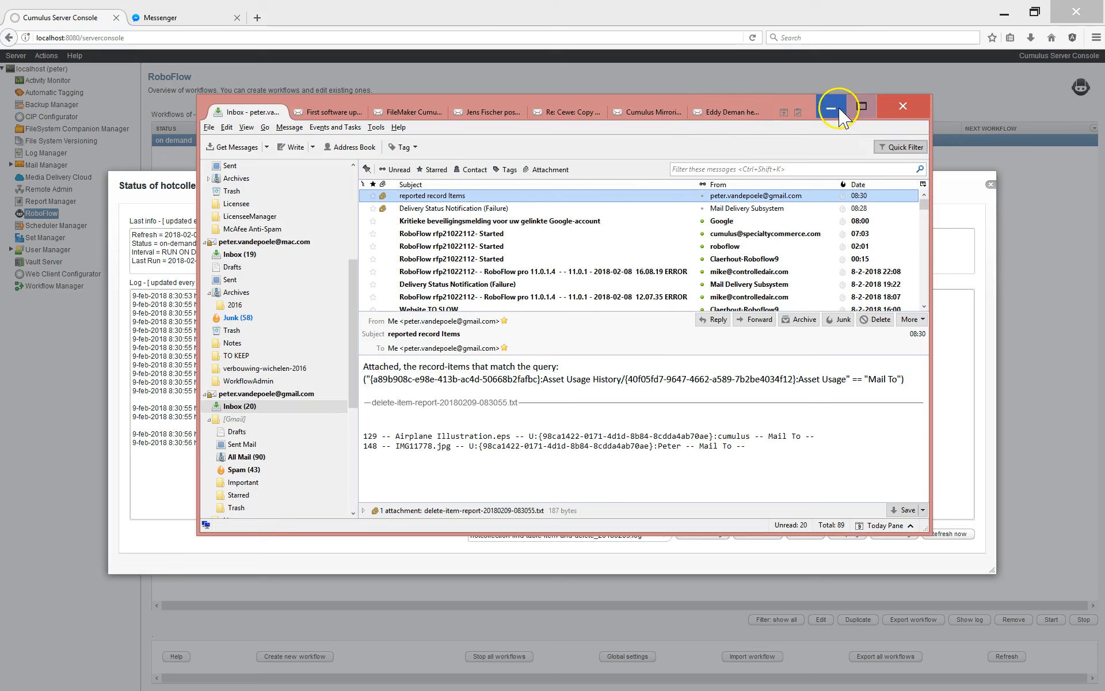
left_click(831, 109)
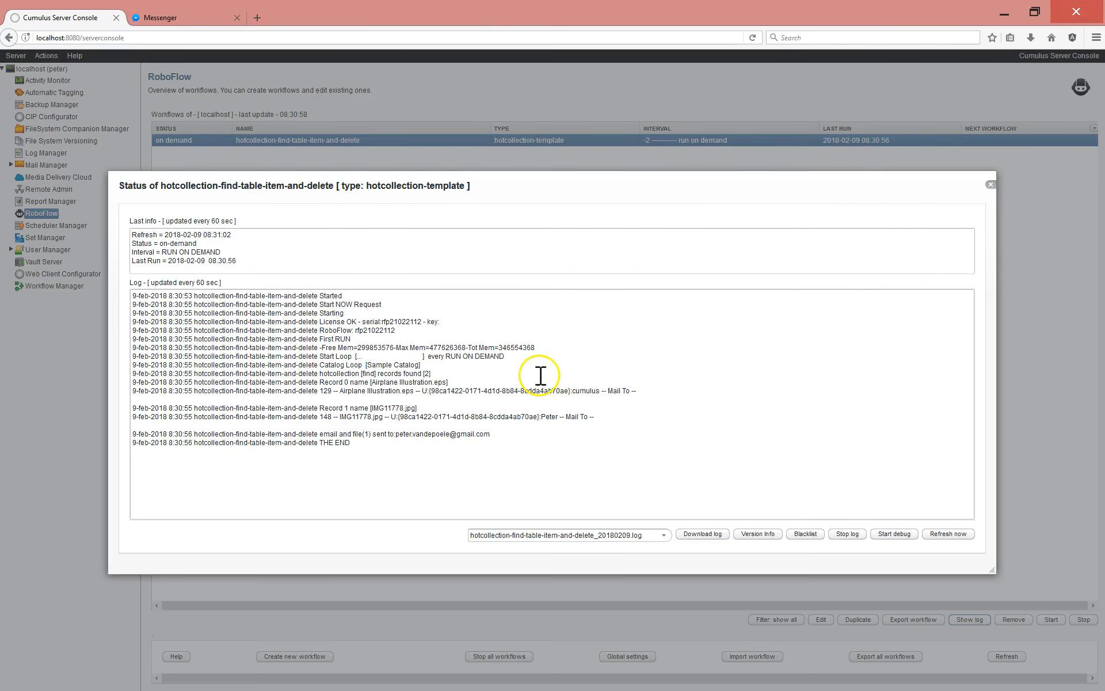
Step: Close the log, set the workflow's Delete Or Report parameter to delete, and save the workflow settings
left_click(990, 185)
left_click(821, 620)
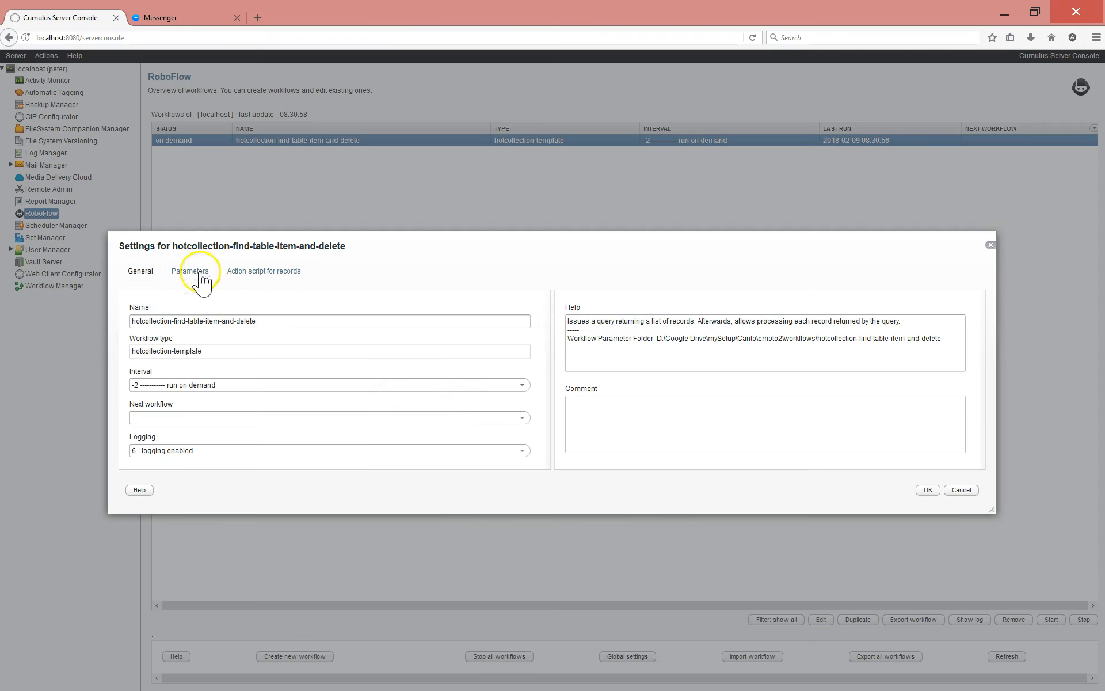
left_click(197, 274)
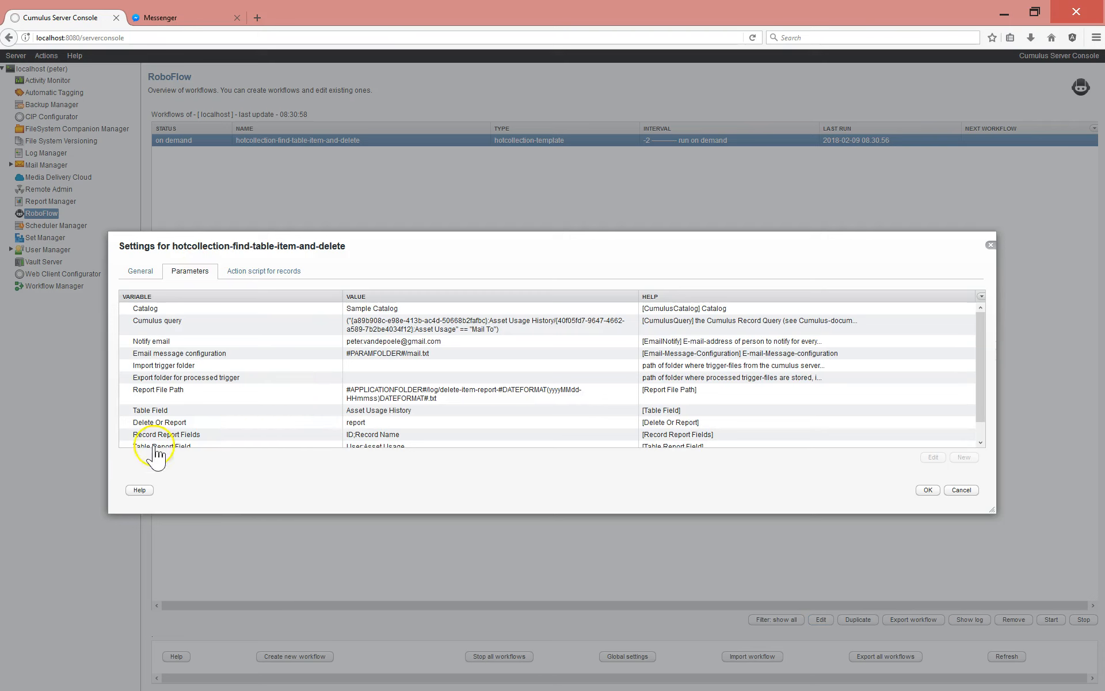
left_click(272, 414)
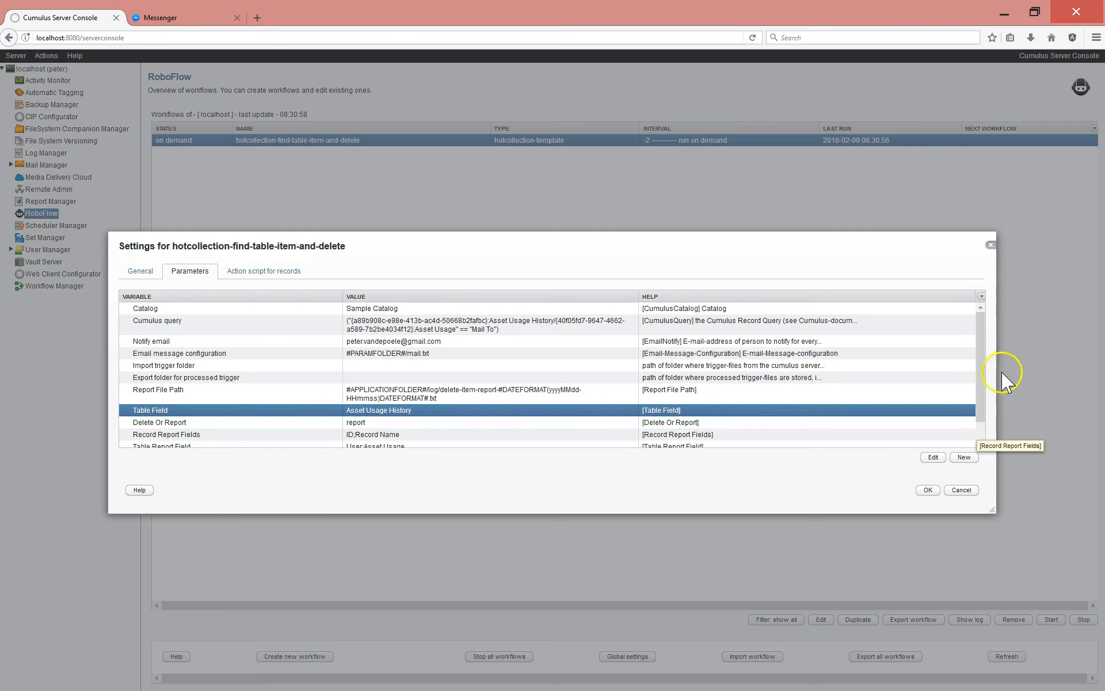
scroll(985, 330, "down", 1)
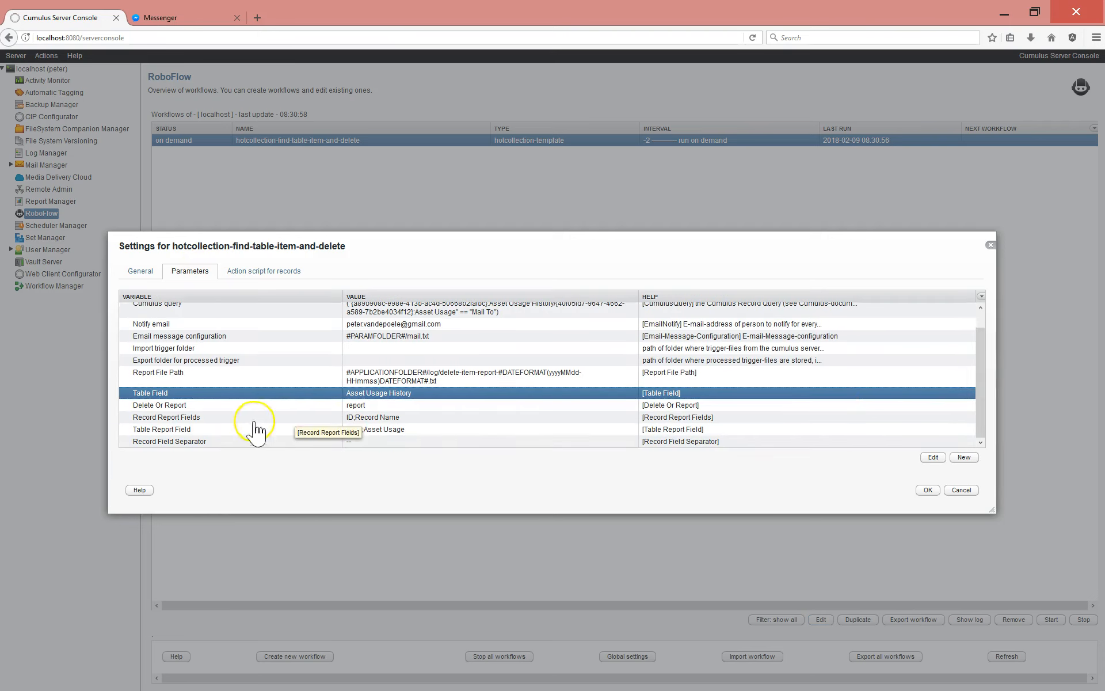
double_click(242, 408)
left_click(695, 353)
left_click(416, 380)
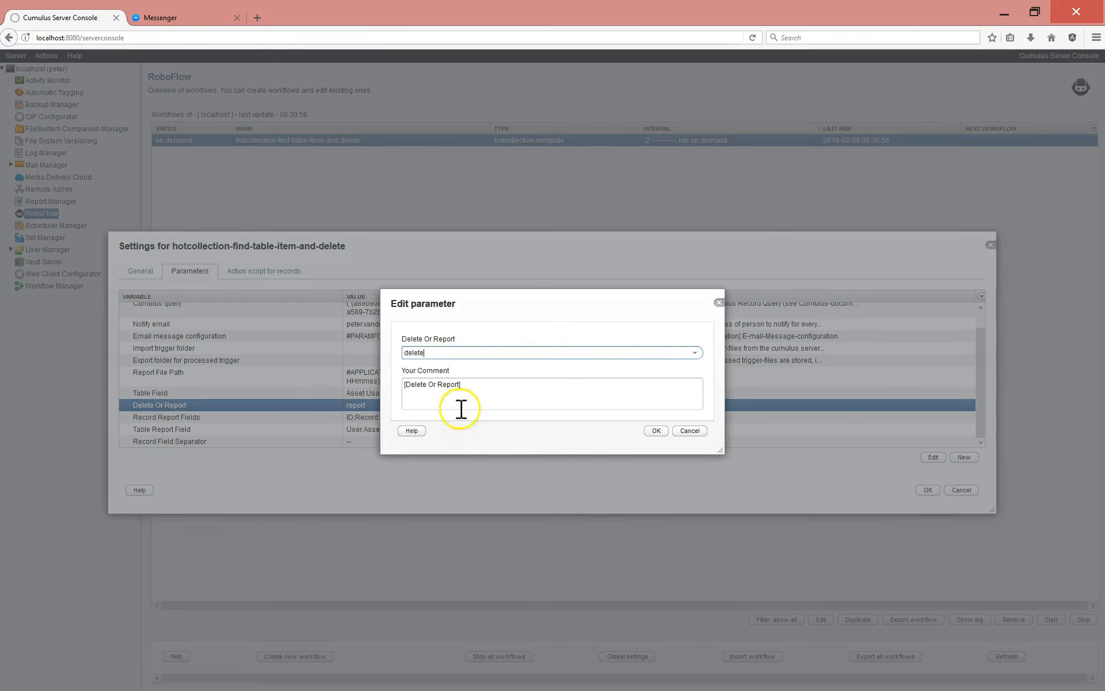
left_click(656, 431)
left_click(927, 489)
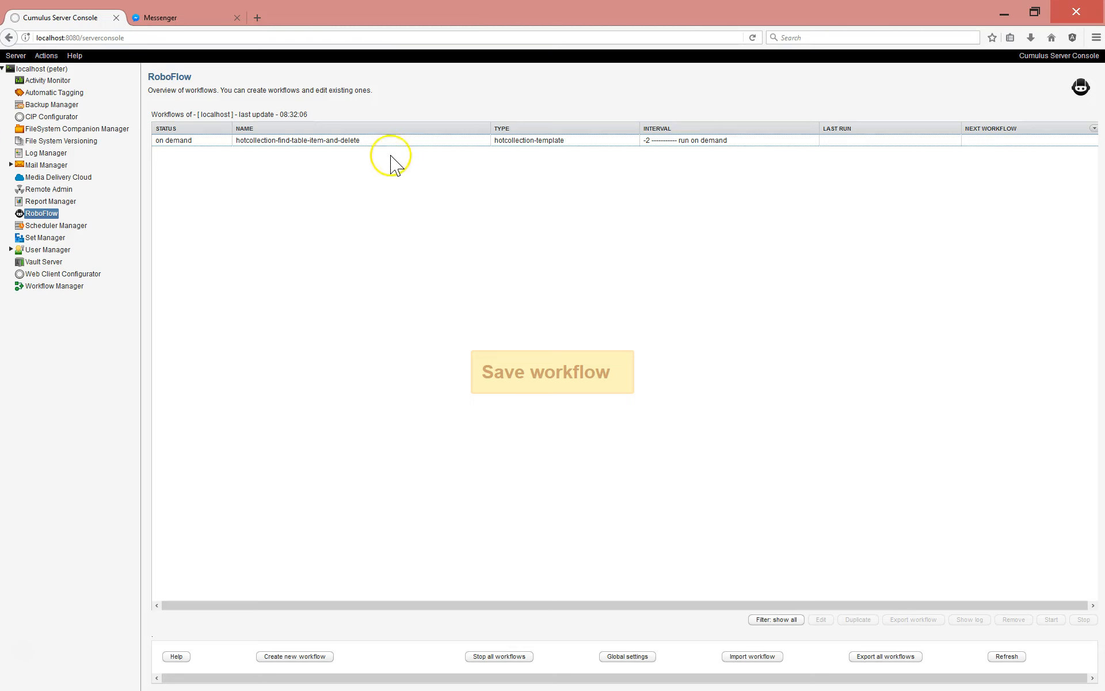
Step: Run the hotcollection-find-table-item-and-delete workflow in delete mode and show its log
left_click(1051, 620)
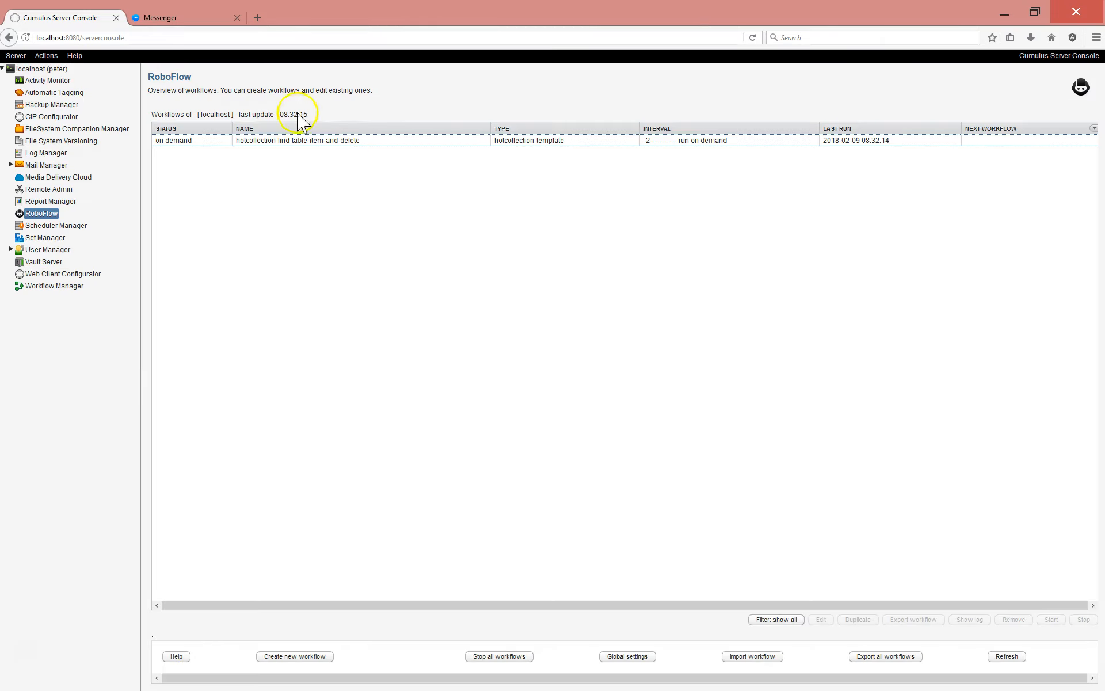
left_click(353, 141)
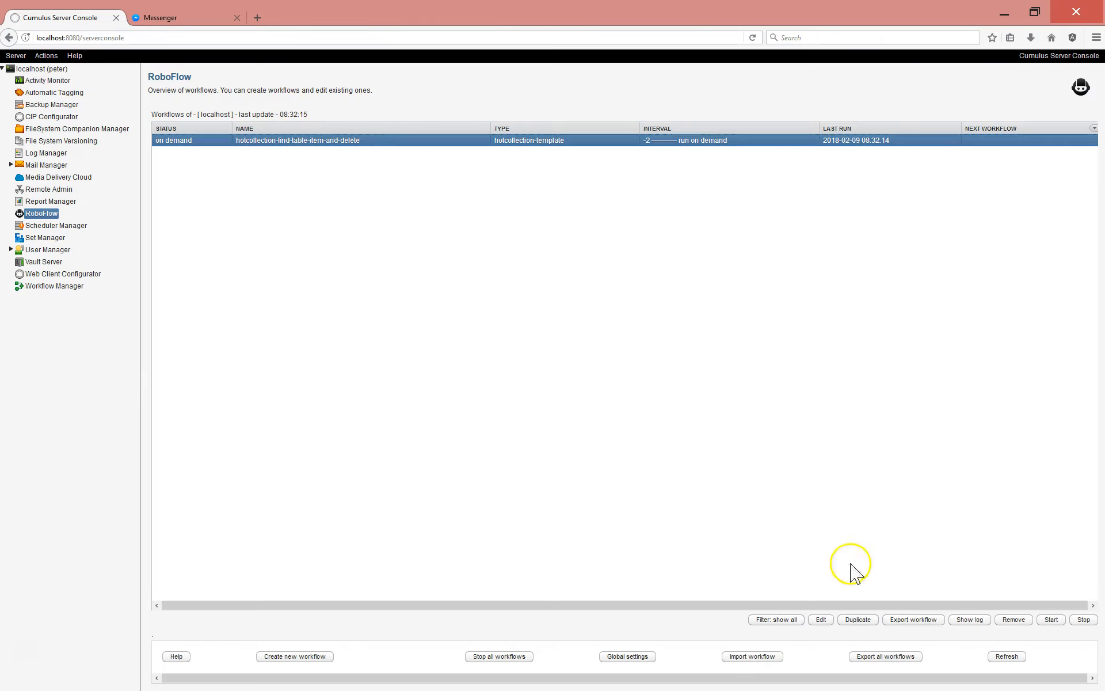
left_click(970, 620)
Step: Examine the log's Airplane Illustration.eps Mail To line and the deletion status of both records
left_click_drag(320, 392, 661, 393)
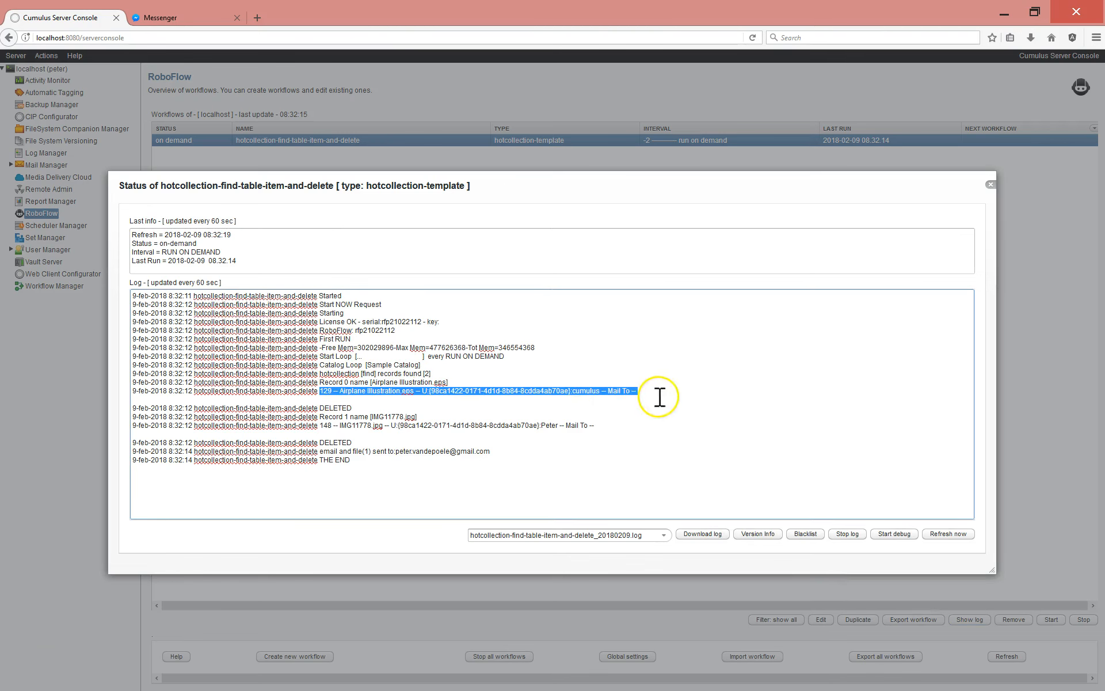
double_click(336, 408)
double_click(344, 443)
left_click(462, 448)
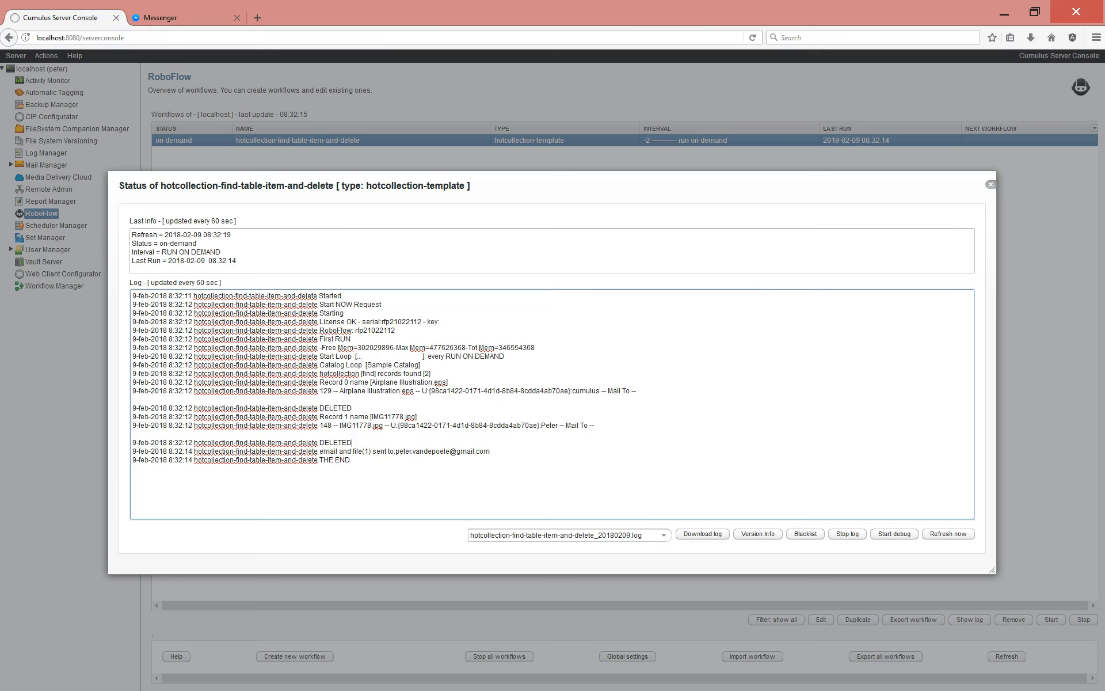
Step: Switch to the mail client and open the "deleteed record Items" message to review its listed entries
key("alt+Tab")
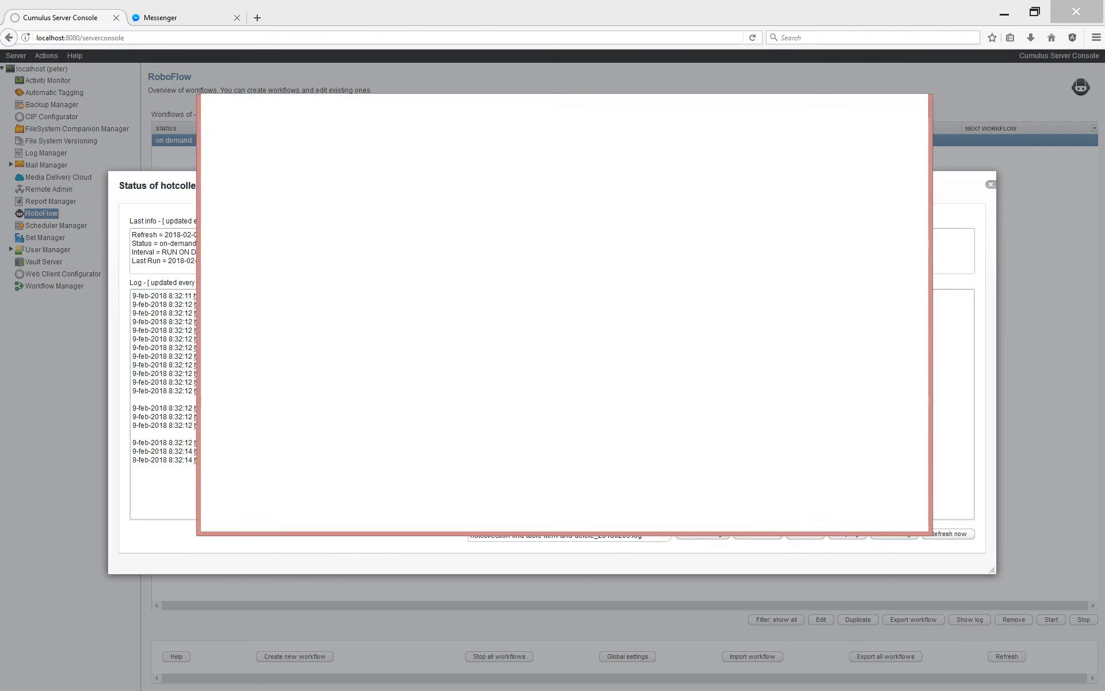
left_click(455, 209)
double_click(455, 195)
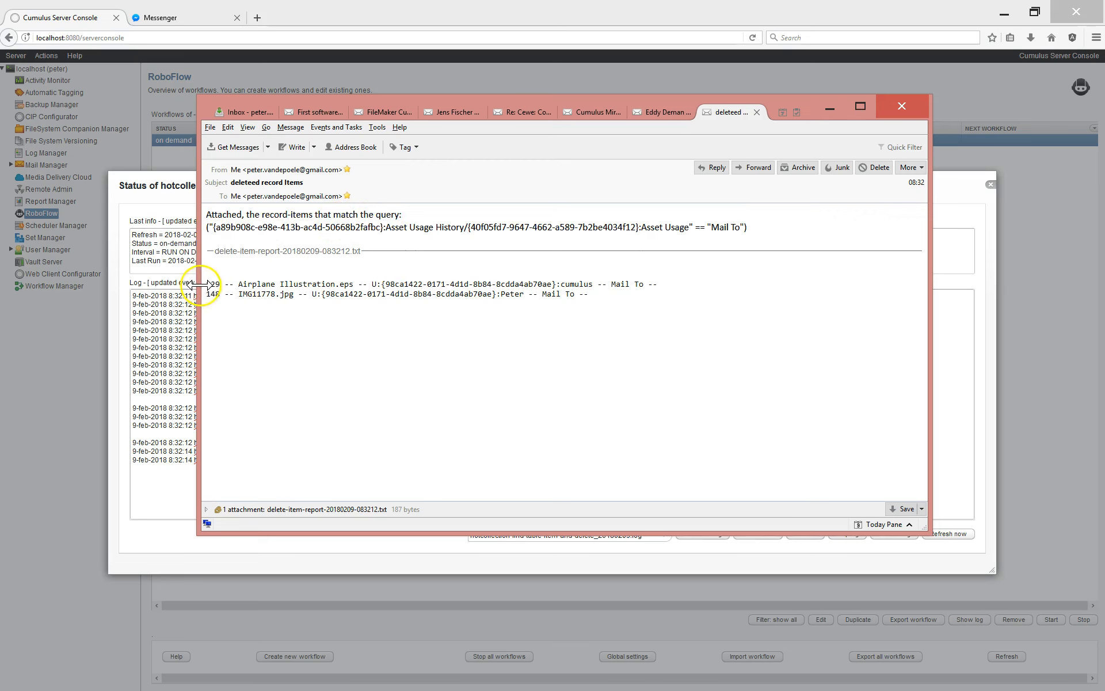
left_click_drag(199, 285, 212, 285)
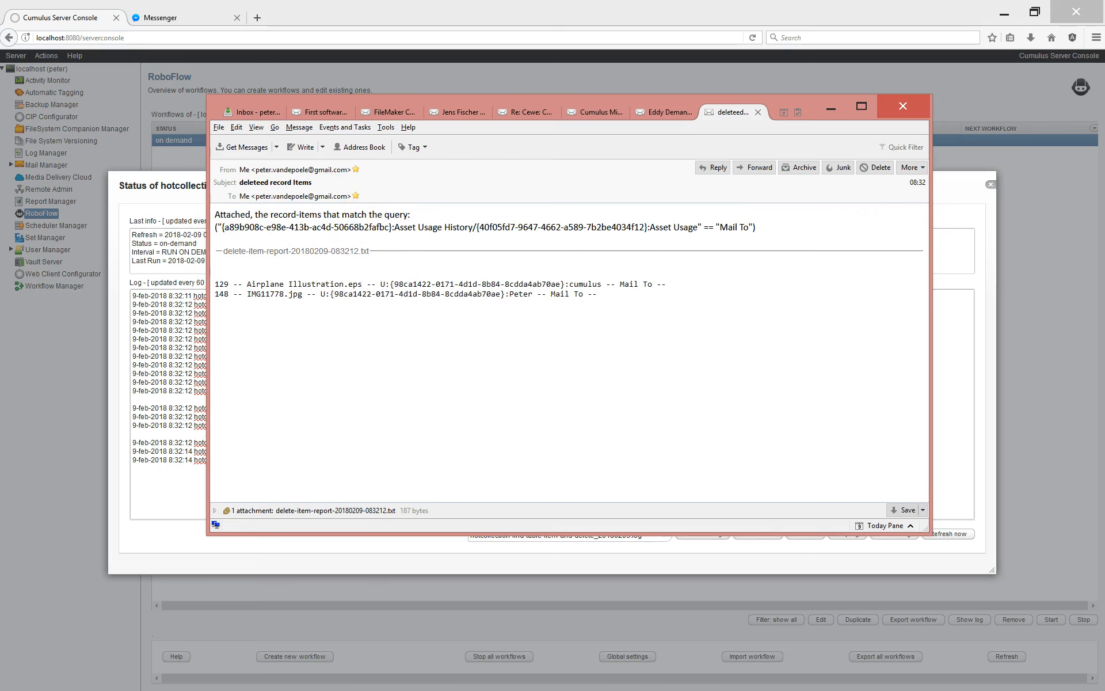
Step: Switch to Cumulus, rerun the Asset Usage "Mail To" query on Sample Catalog, and close the find window
key("alt+Tab")
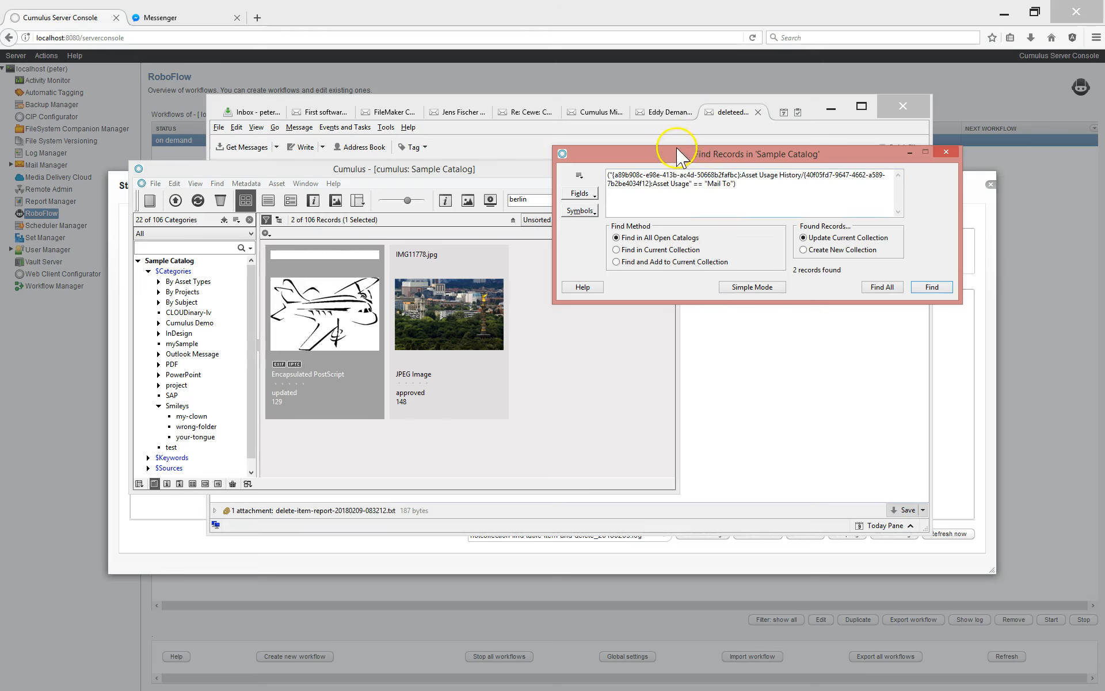
left_click_drag(678, 153, 452, 129)
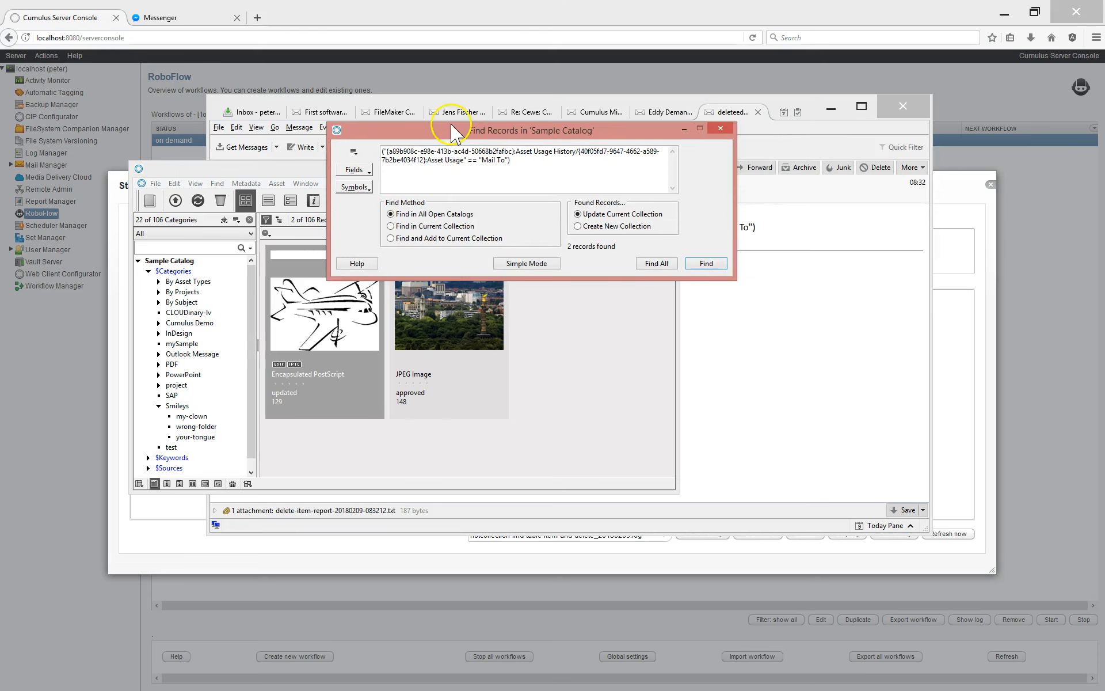
left_click(718, 271)
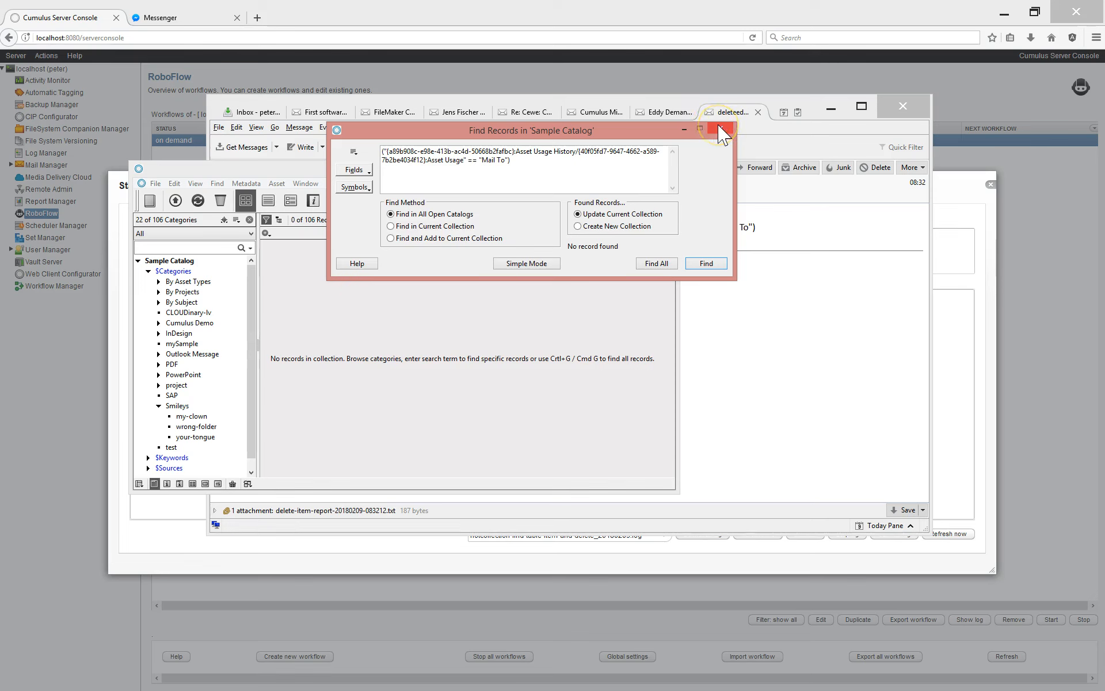
left_click(723, 134)
Step: Show all Sample Catalog records and check the Asset Usage History in Airplane Illustration.eps's information window for Mail To entries
left_click(169, 261)
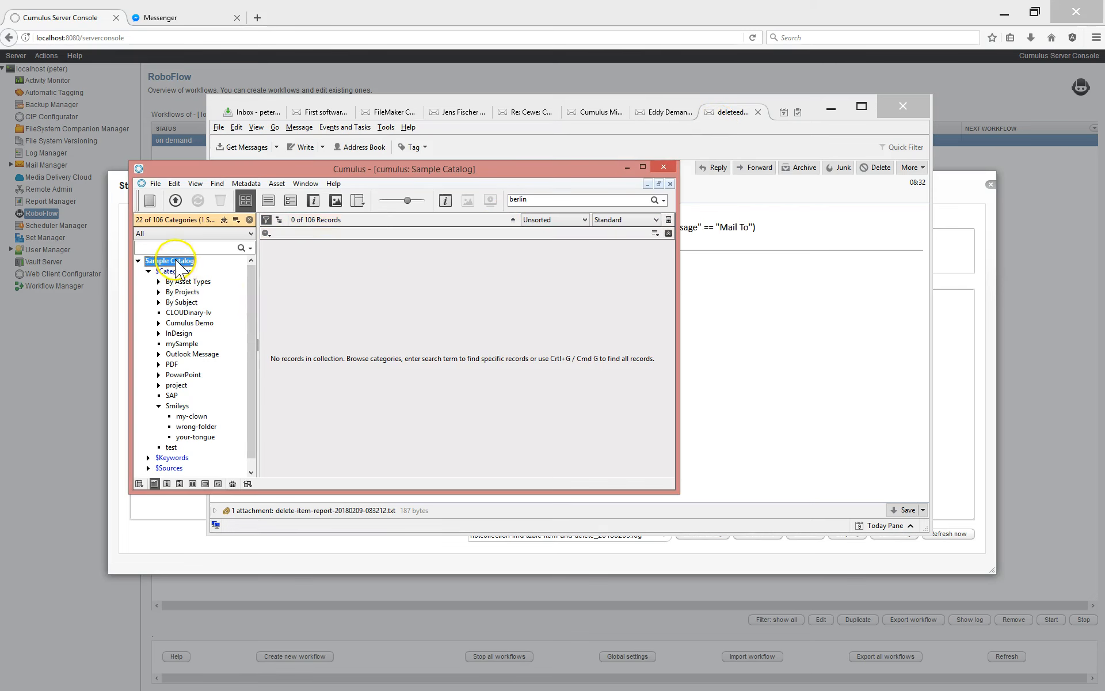
left_click(338, 331)
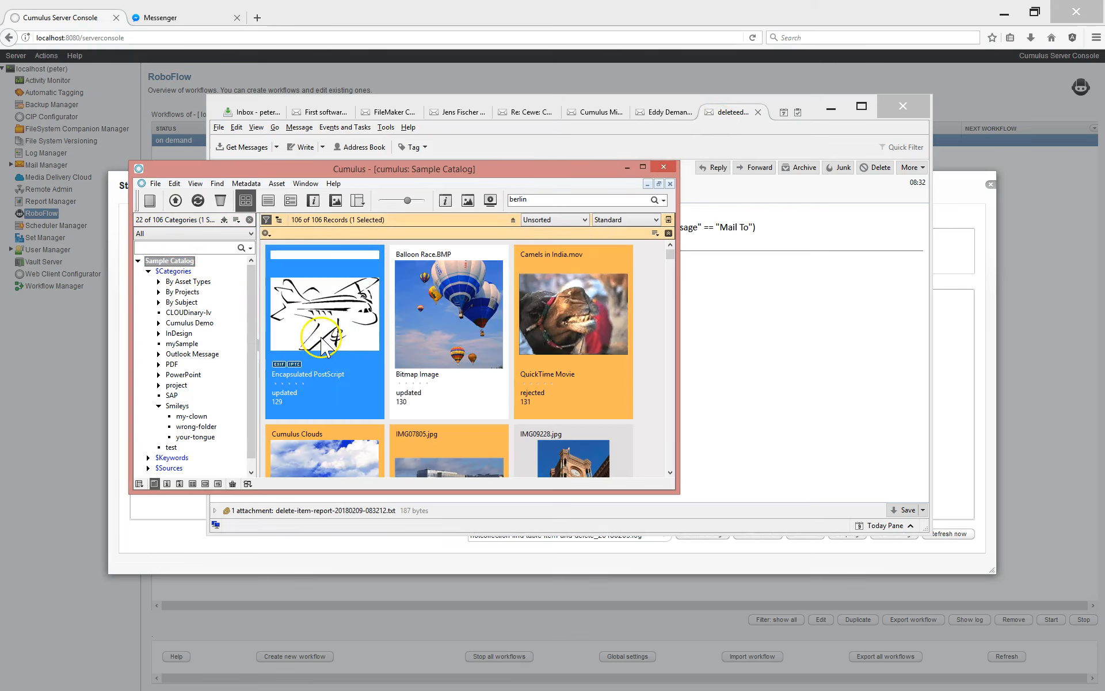
double_click(322, 345)
left_click_drag(838, 287, 842, 403)
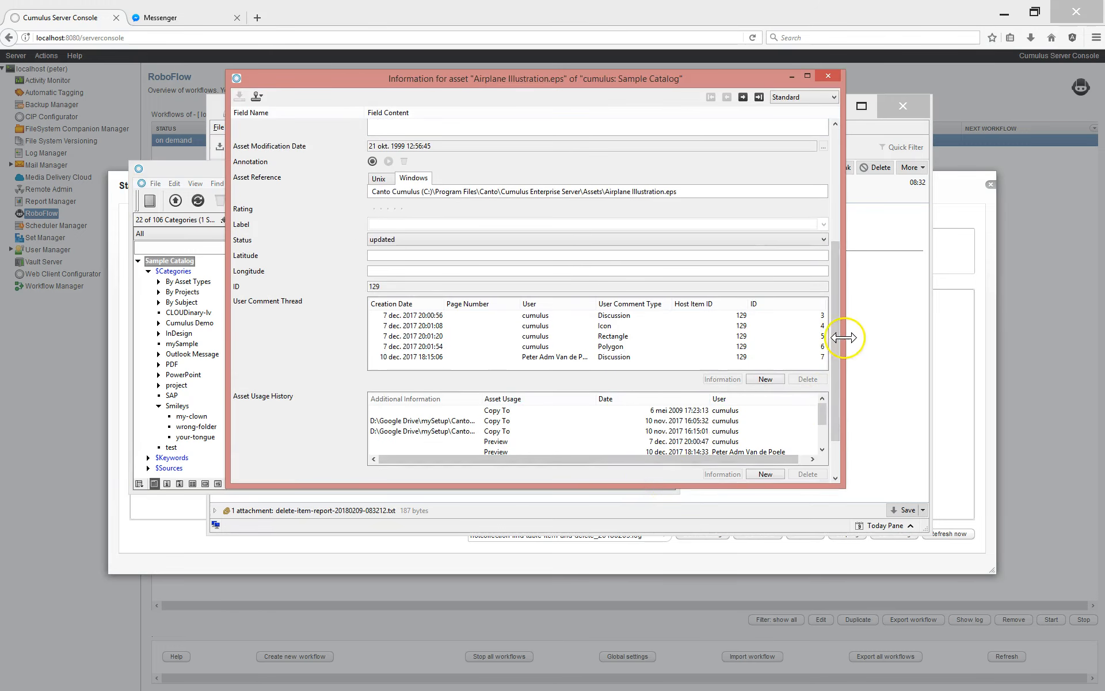
left_click_drag(834, 339, 834, 382)
left_click(496, 356)
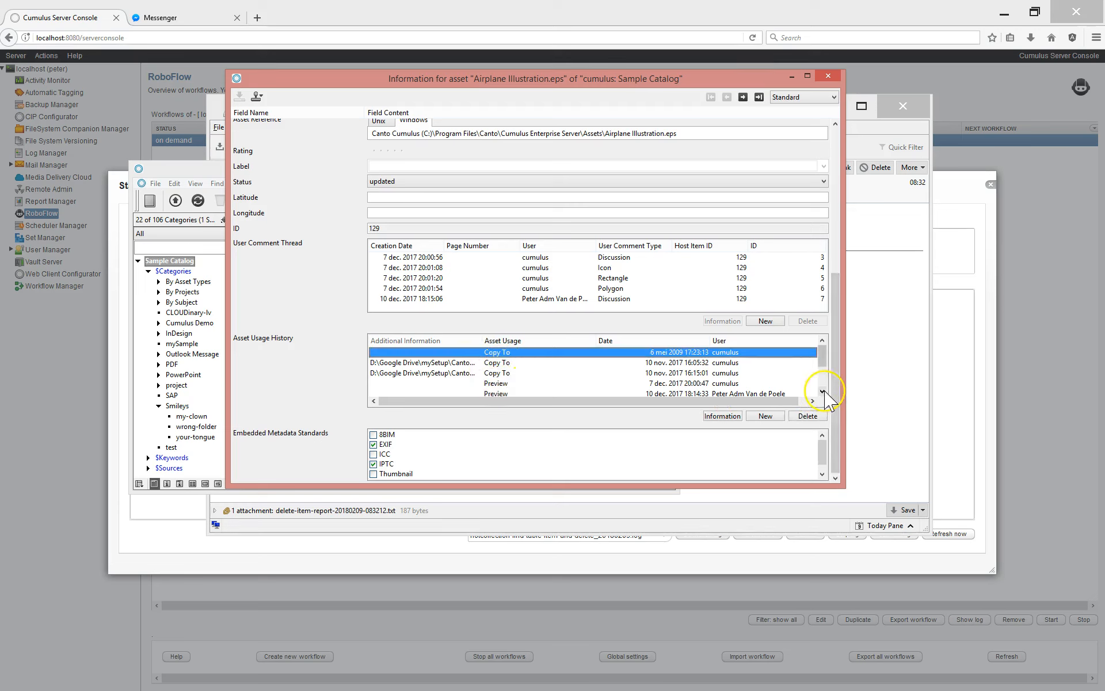
scroll(822, 391, "down", 4)
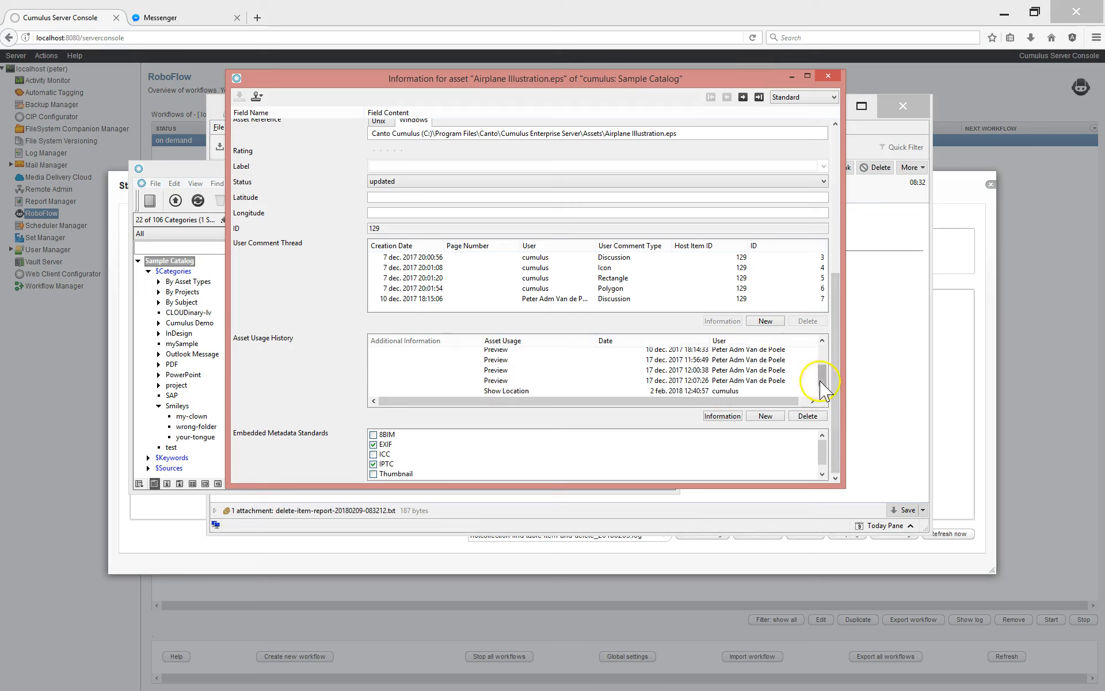
scroll(814, 382, "up", 4)
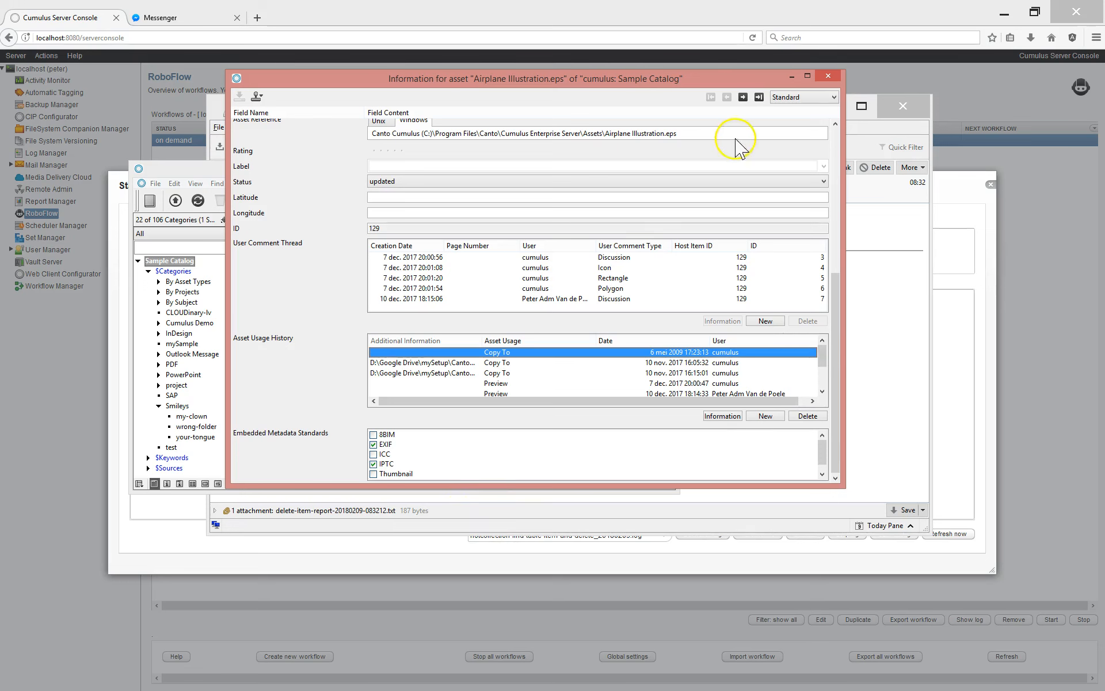
left_click(828, 76)
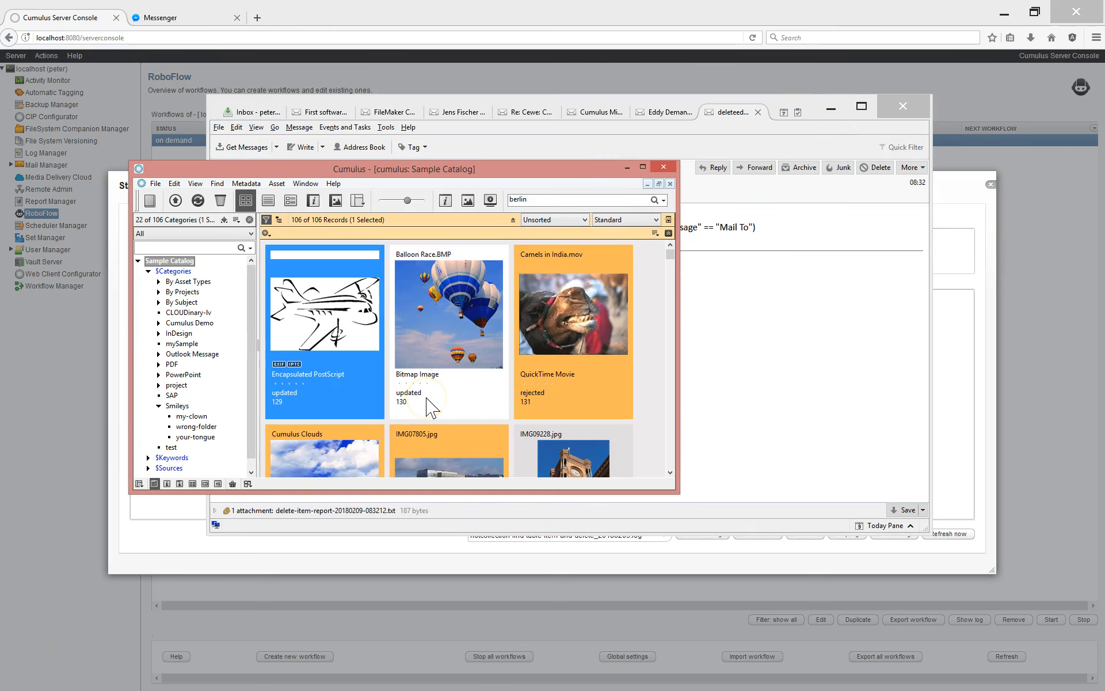
Step: Switch back to the server console, close the workflow log, and open the hotcollection-find-table-item-and-delete workflow's Cumulus query parameter
left_click(352, 555)
left_click(991, 184)
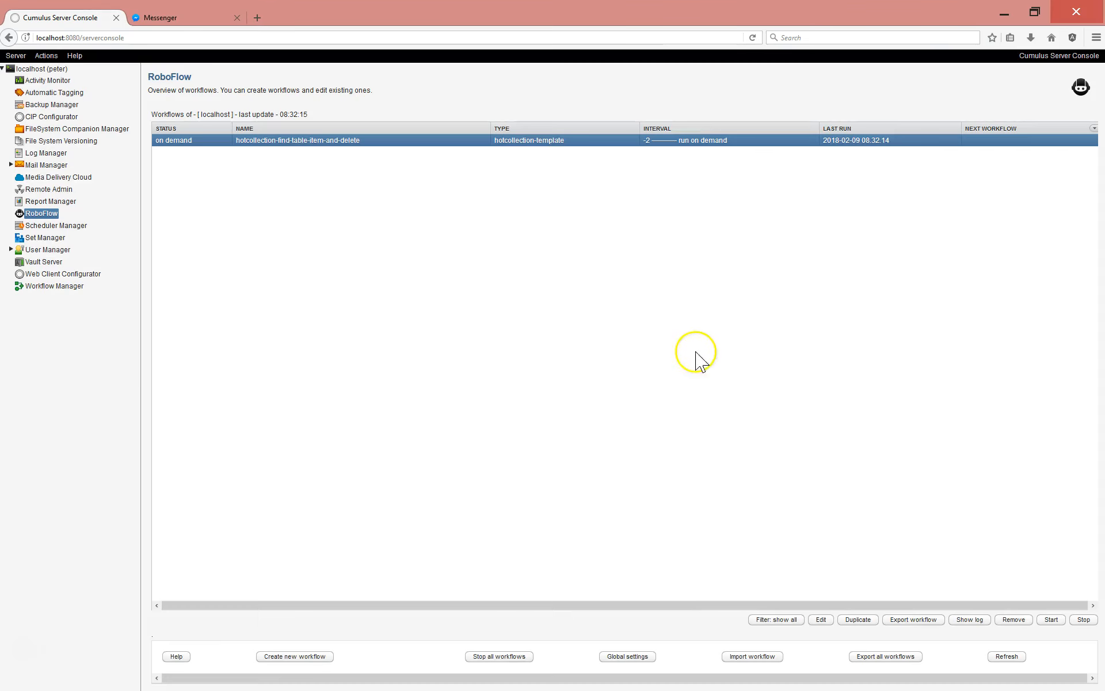
left_click(821, 620)
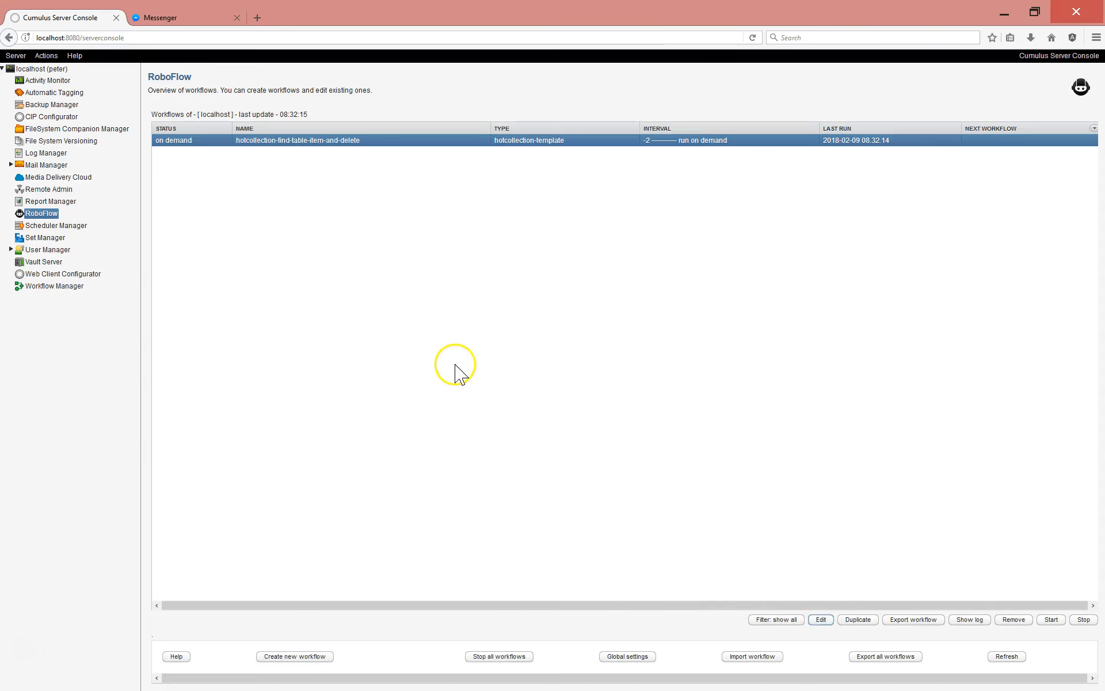
left_click(192, 271)
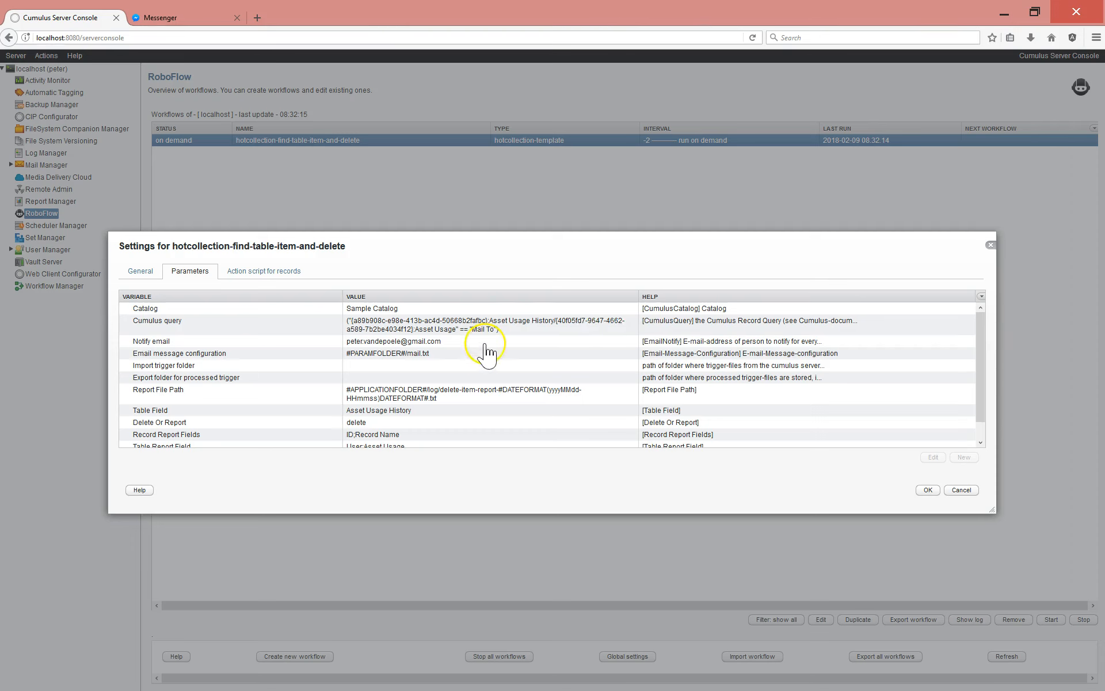
left_click(379, 328)
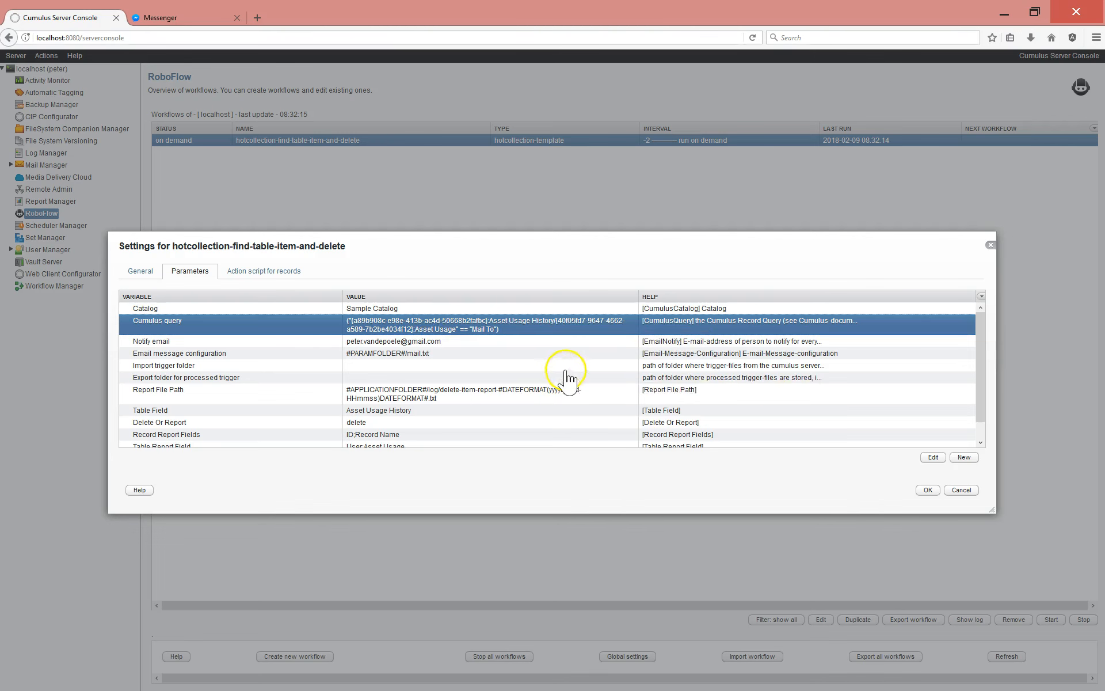
double_click(392, 327)
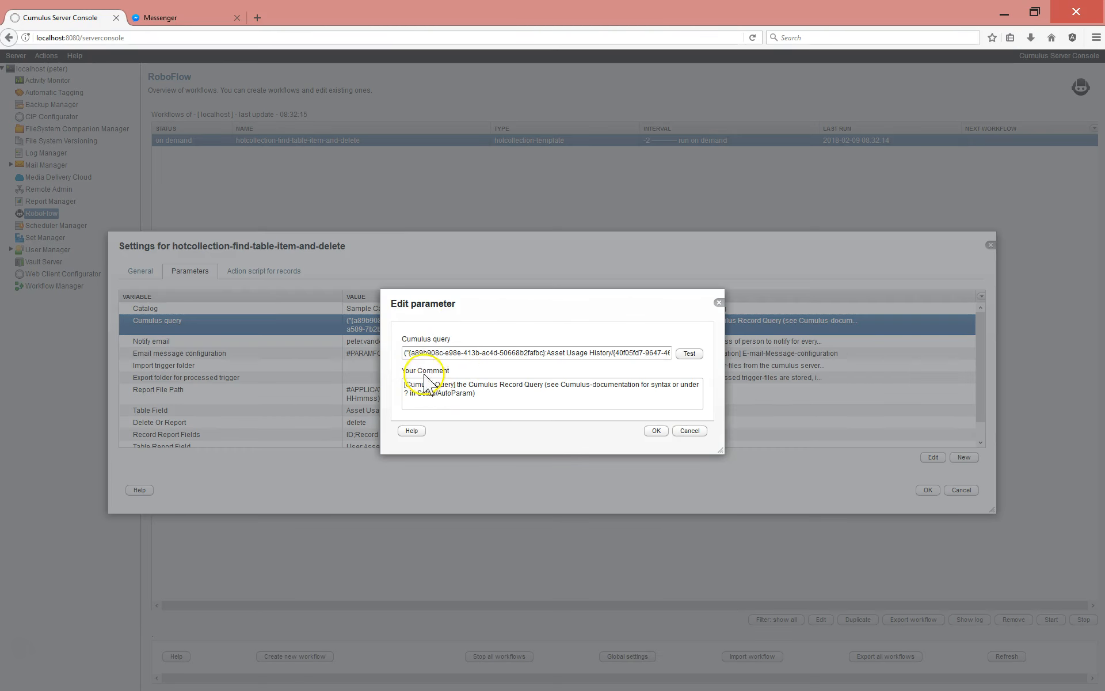
Step: Examine the Cumulus query, including its Asset Usage History table reference and the Asset Usage == "Mail To" condition
left_click_drag(404, 352, 408, 353)
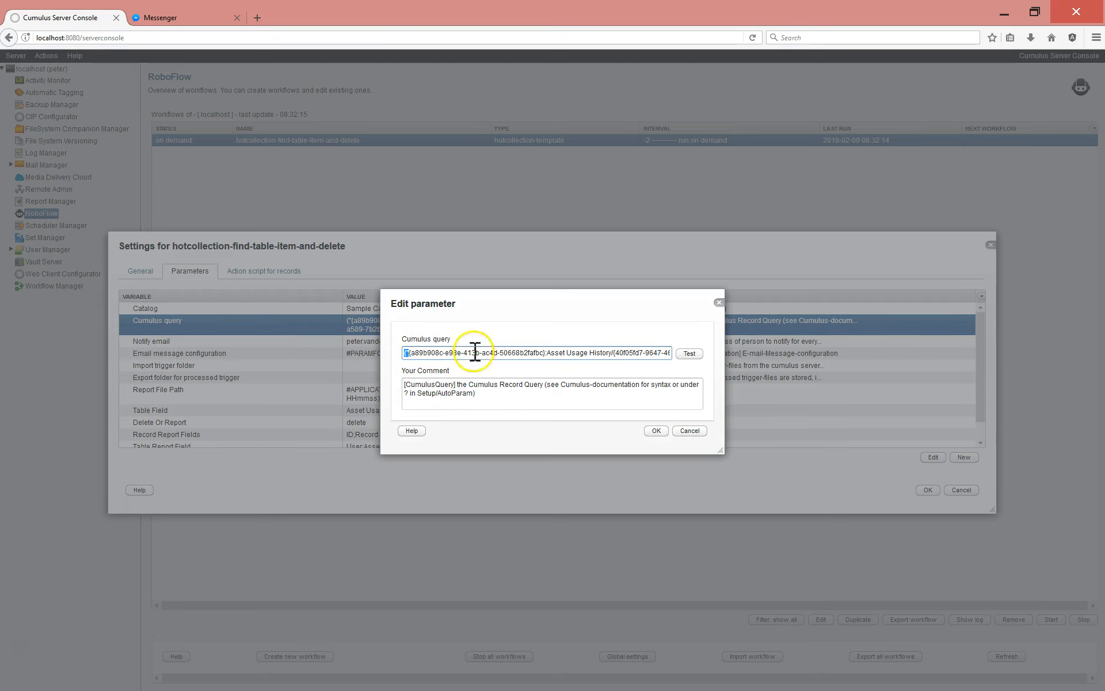
left_click_drag(479, 353, 671, 353)
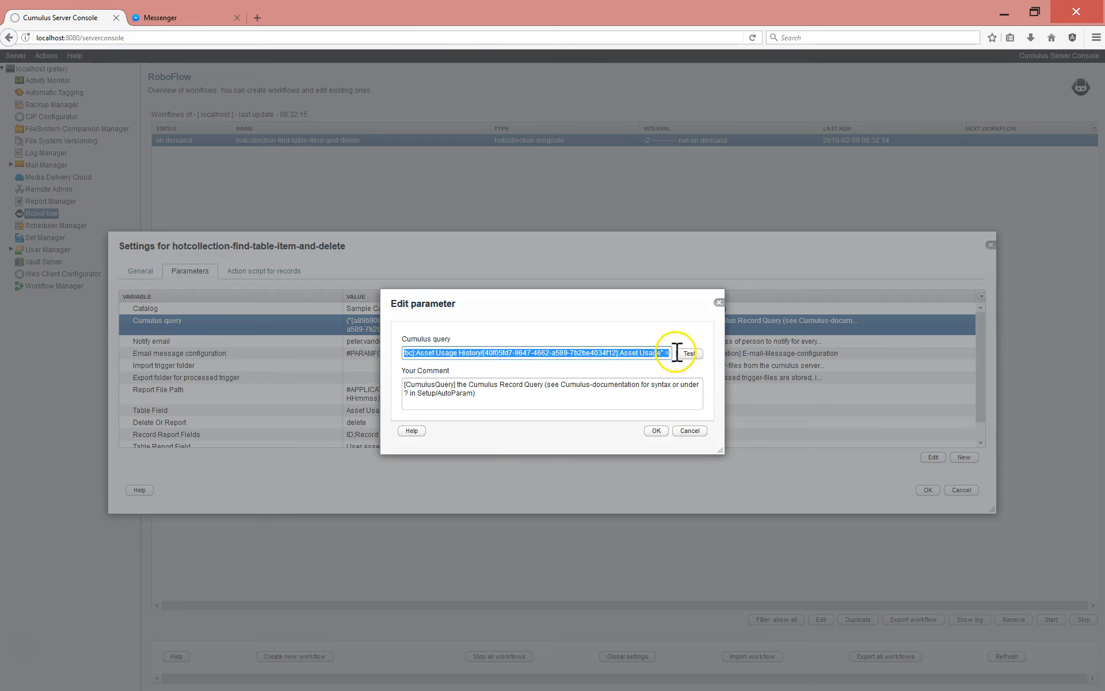
left_click(631, 354)
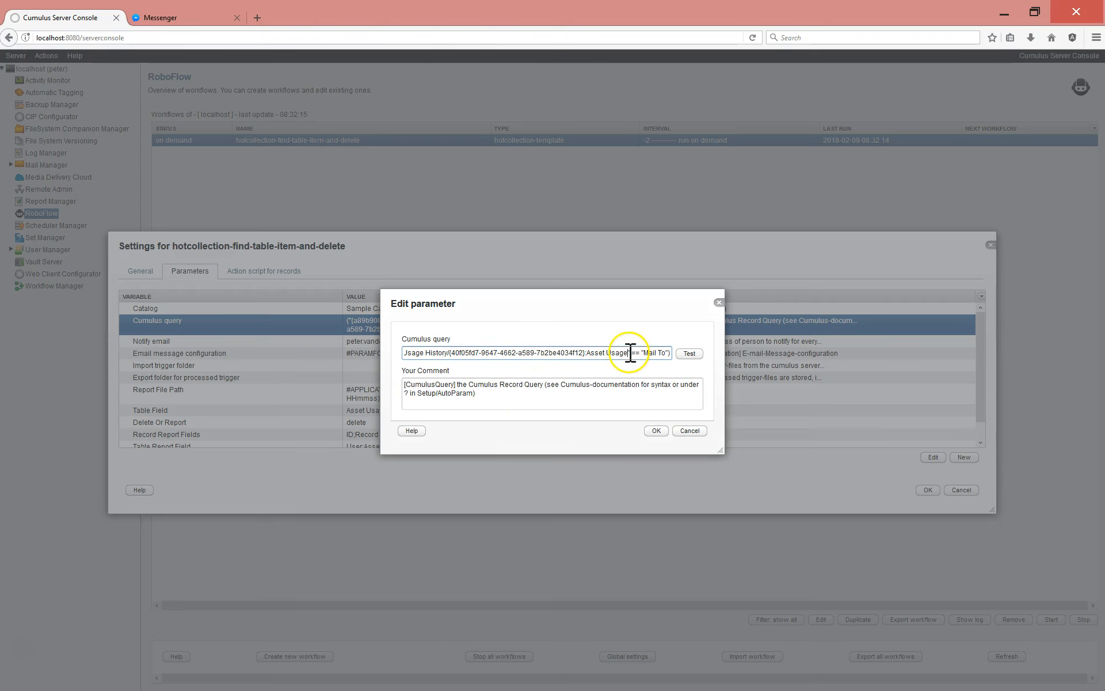
left_click_drag(557, 353, 698, 363)
left_click(667, 353)
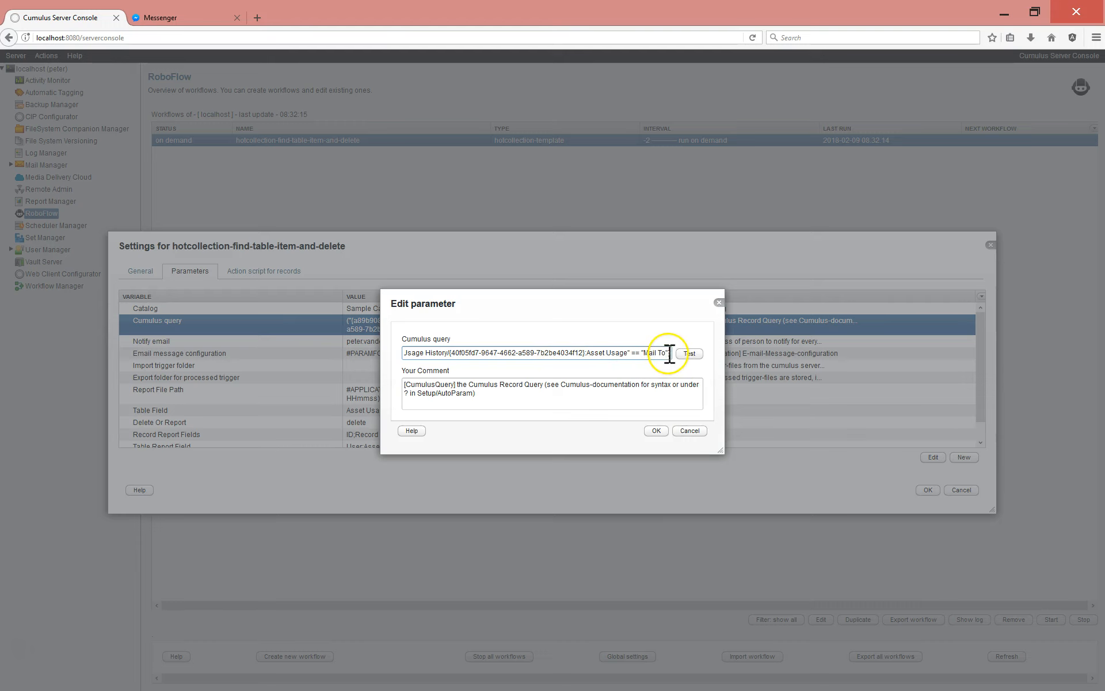
left_click(451, 353)
left_click(449, 352)
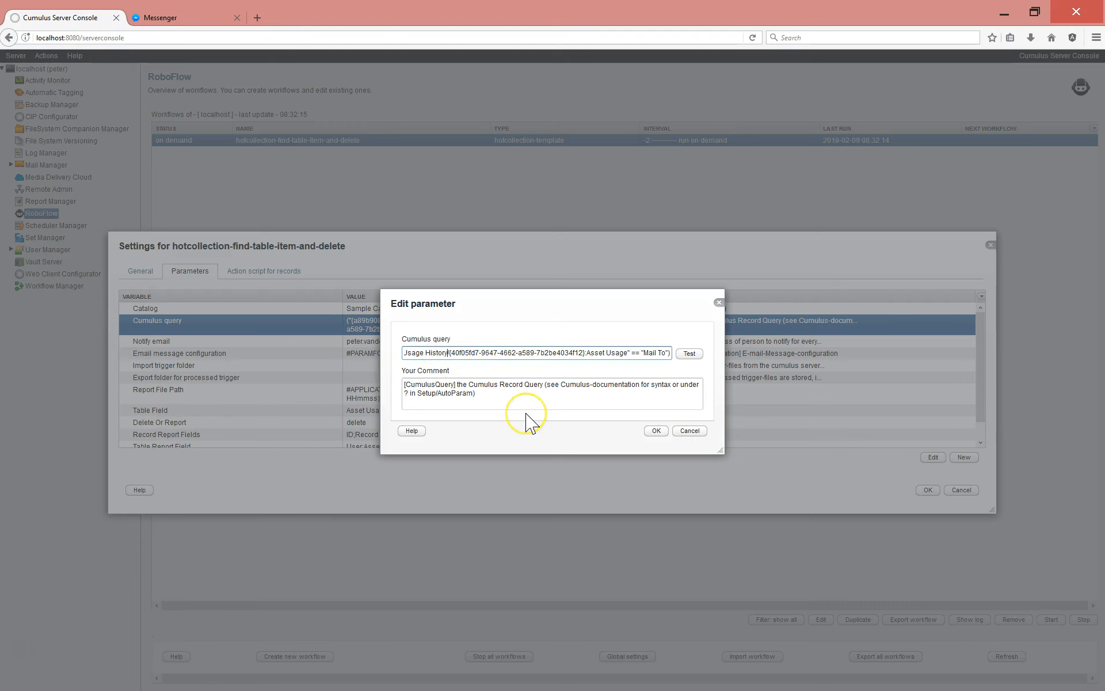
key("shift+Left")
key("shift+Left")
key("shift+Left")
key("shift+Left")
key("shift+Left")
key("shift+Left")
key("shift+Left")
key("shift+Left")
key("shift+Left")
key("shift+Left")
key("shift+Left")
key("shift+Left")
key("shift+Left")
key("shift+Left")
key("shift+Left")
key("shift+Left")
key("shift+Left")
key("shift+Left")
key("shift+Left")
key("shift+Left")
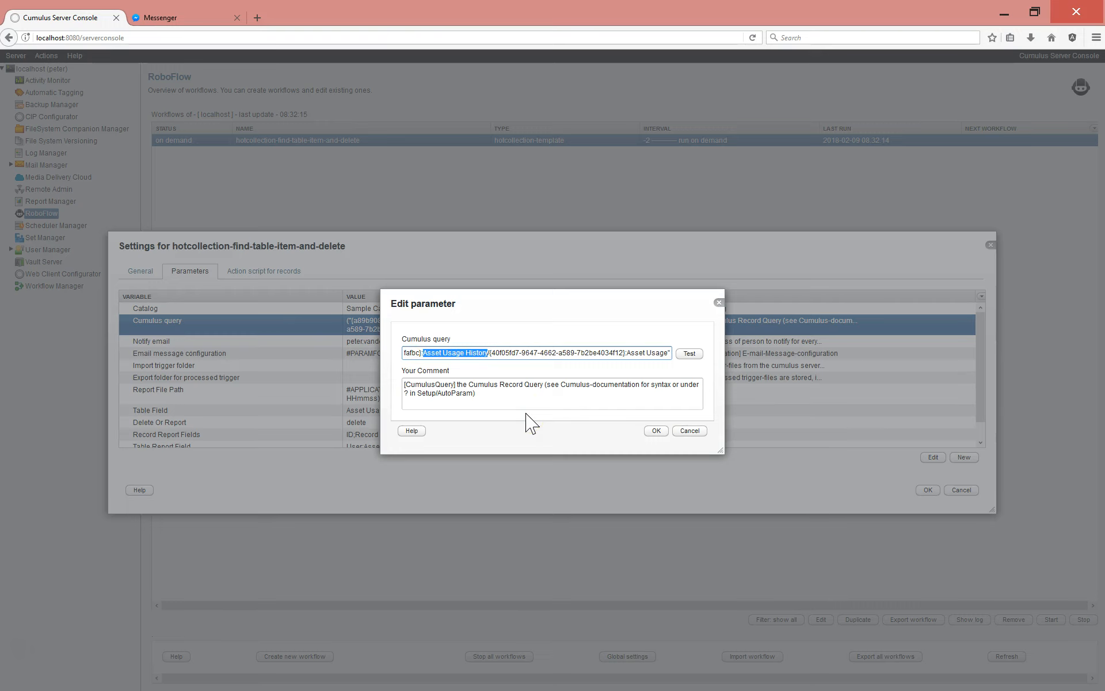
Step: Try reducing the Cumulus query to the Asset Usage == "Mail To" condition without the Asset Usage History table reference, and discard the edit
left_click(491, 354)
type("(")
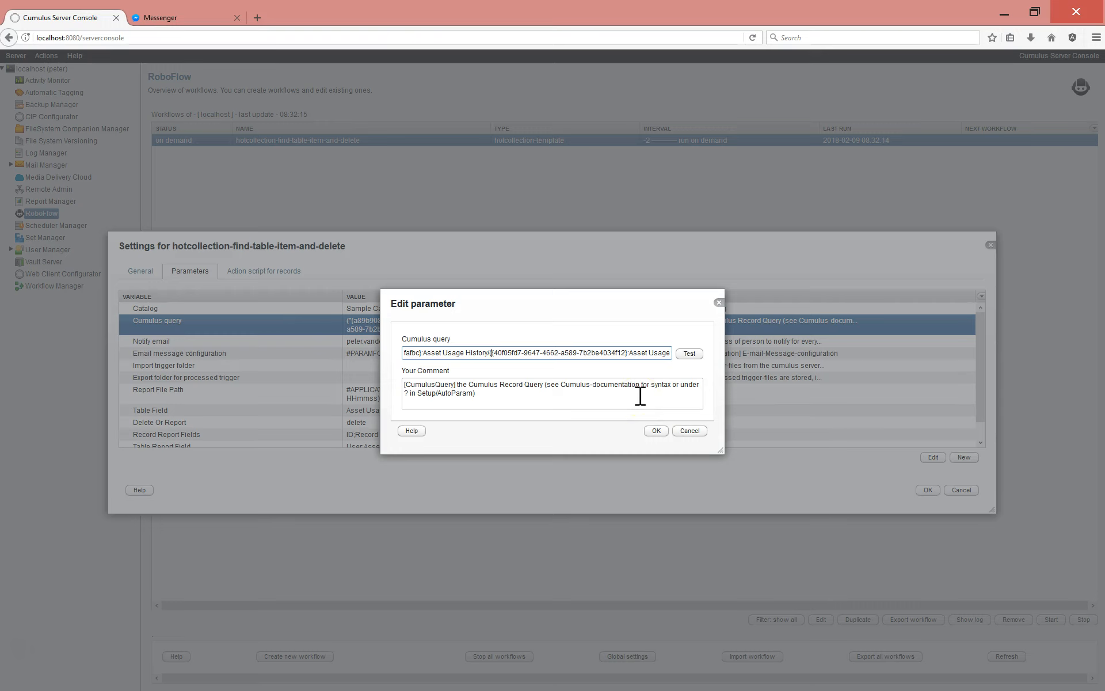
type("\"")
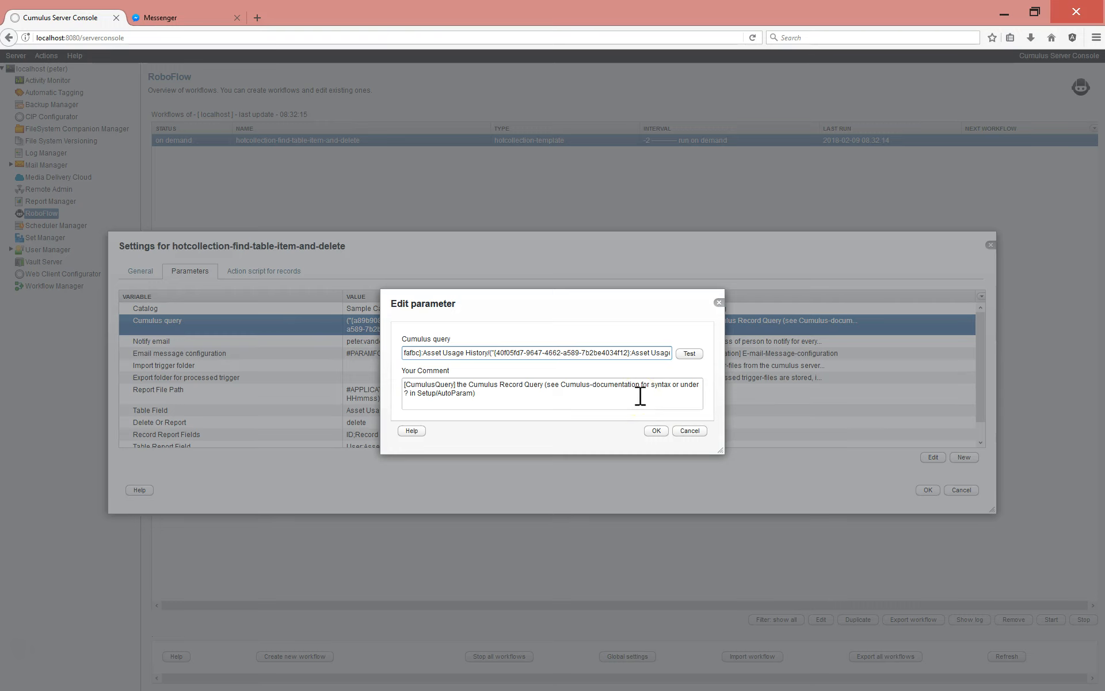
key("shift+Left")
key("shift+Left")
key("shift+Left")
key("shift+Left")
key("shift+Left")
key("shift+Left")
key("shift+Left")
key("shift+Left")
key("shift+Left")
key("shift+Left")
key("shift+Left")
key("shift+Left")
key("shift+Left")
key("shift+Left")
key("shift+Left")
key("shift+Left")
key("shift+Left")
key("shift+Left")
key("shift+Left")
key("shift+Left")
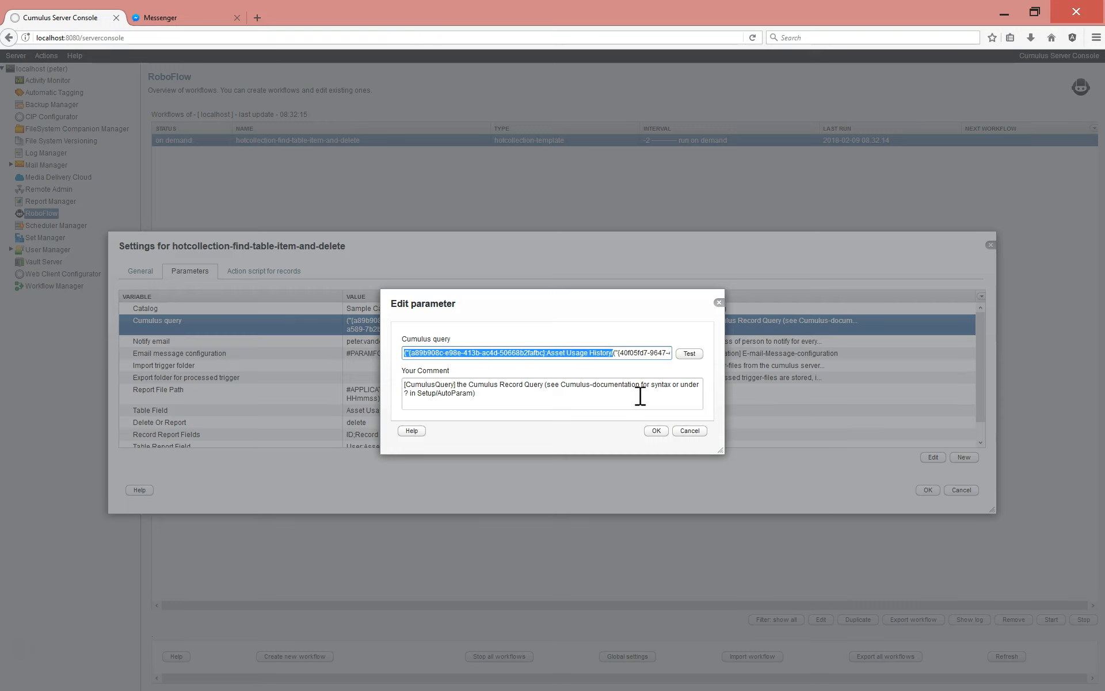
key("BackSpace")
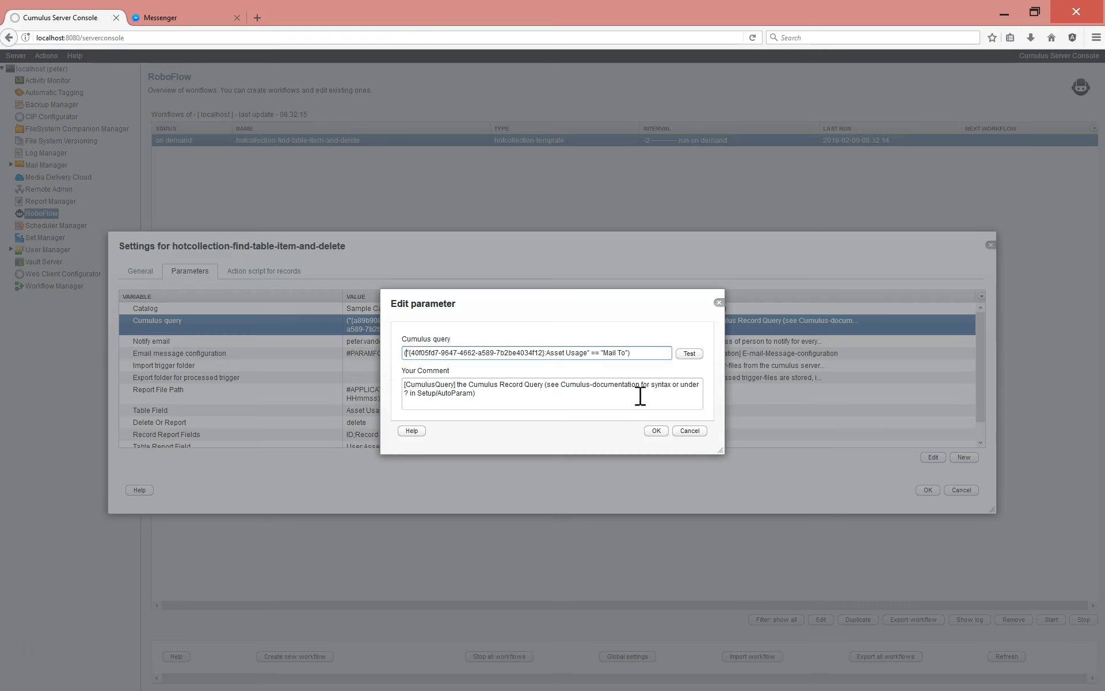
type("\"")
left_click(591, 352)
left_click_drag(403, 353, 649, 355)
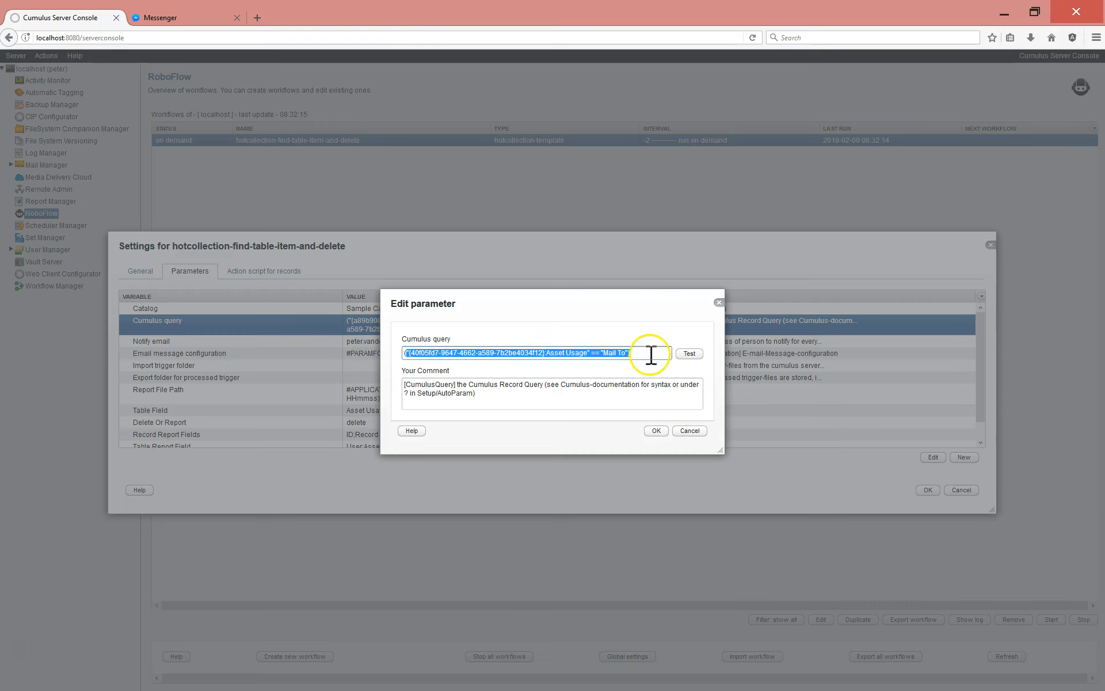
left_click(649, 356)
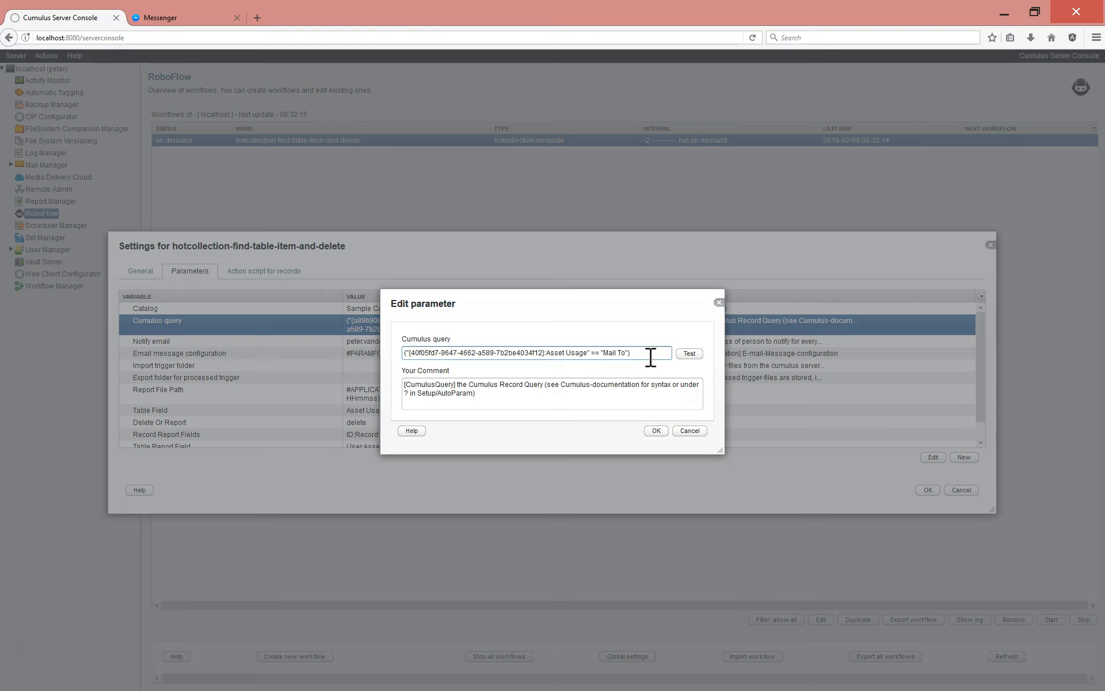
mouse_move(410, 356)
left_mouse_down()
mouse_move(353, 348)
mouse_move(407, 353)
mouse_move(391, 354)
left_mouse_up()
left_click(409, 355)
left_click(688, 431)
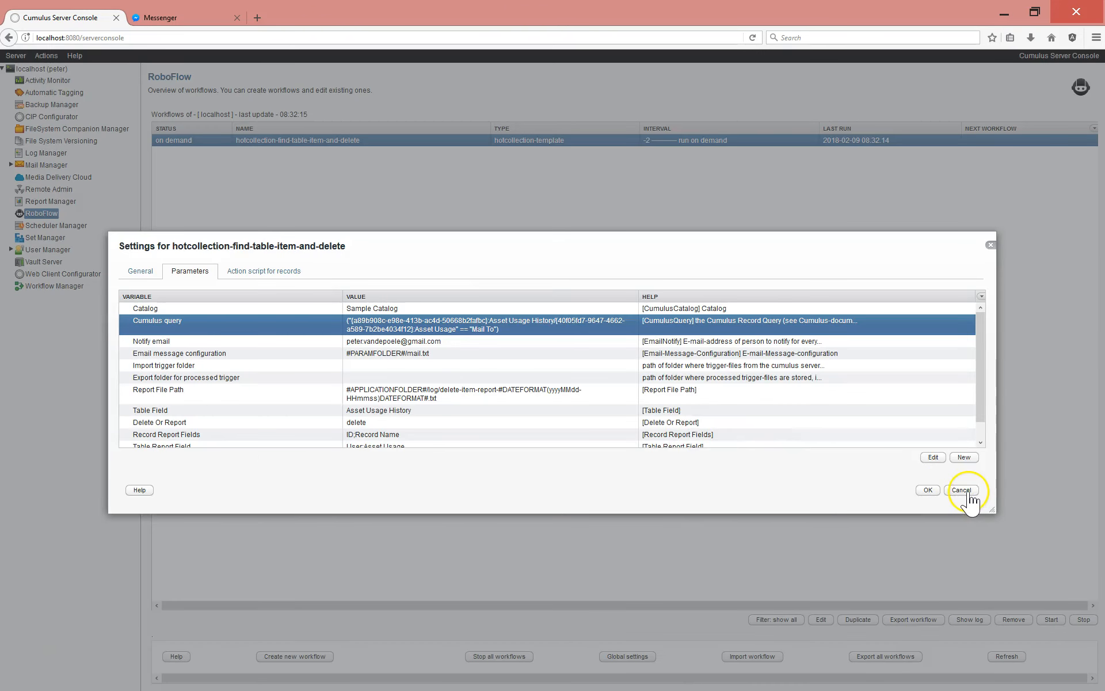
Step: Set the workflow's Delete Or Report parameter to report and save the workflow settings
left_click(981, 442)
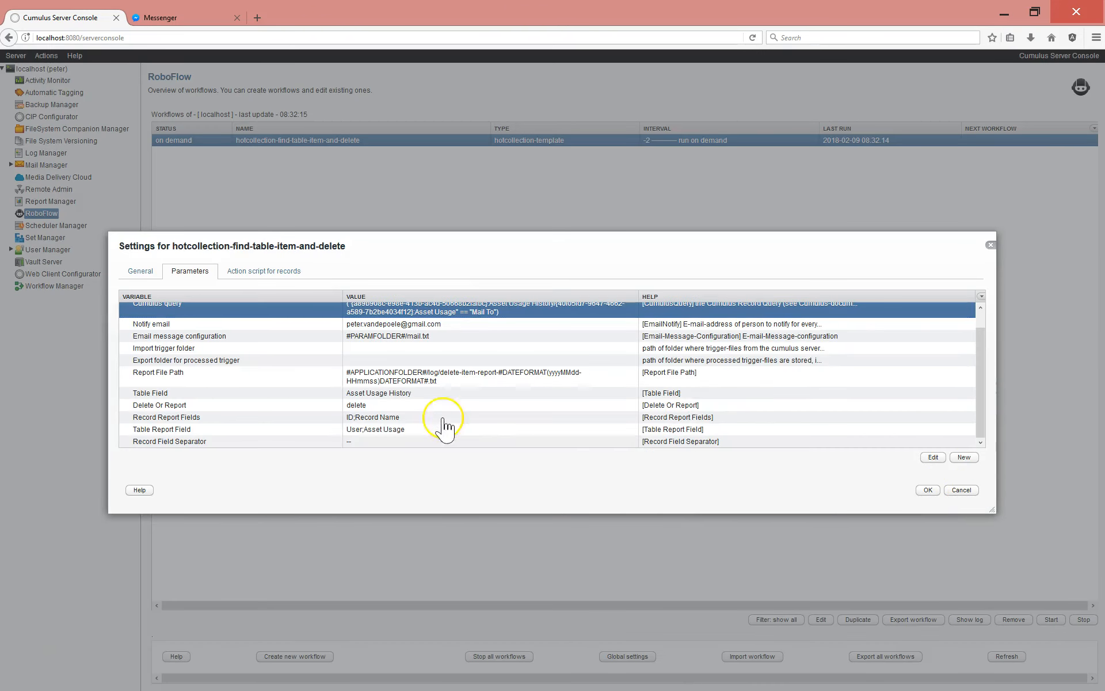
double_click(362, 406)
left_click(695, 353)
left_click(413, 368)
left_click(655, 431)
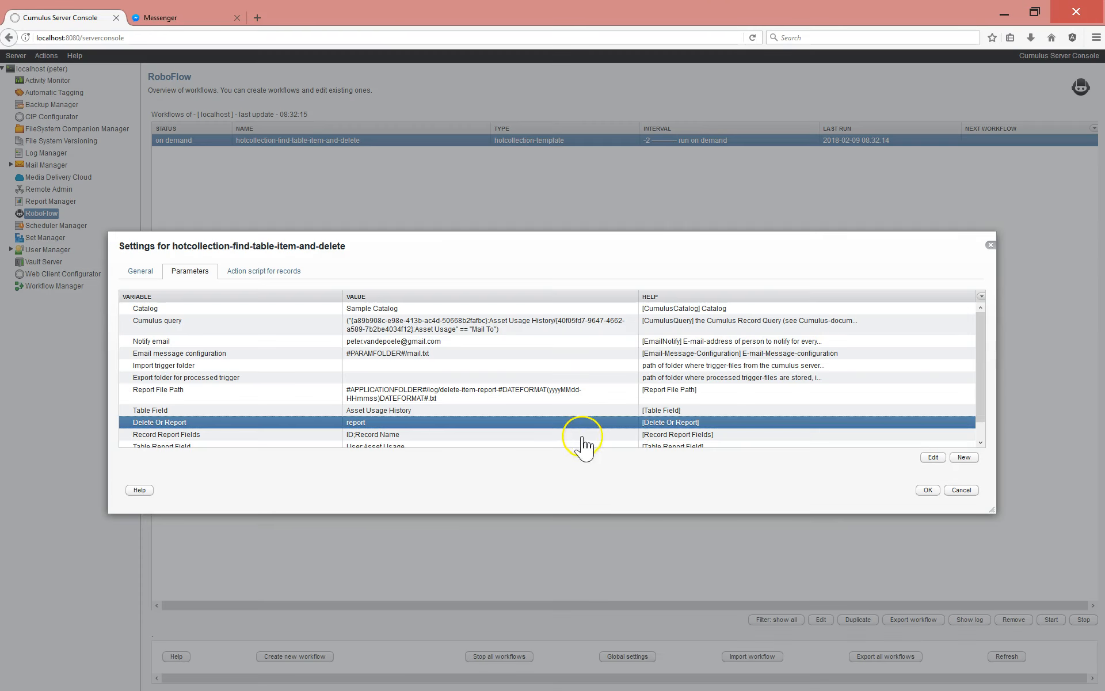
left_click(928, 491)
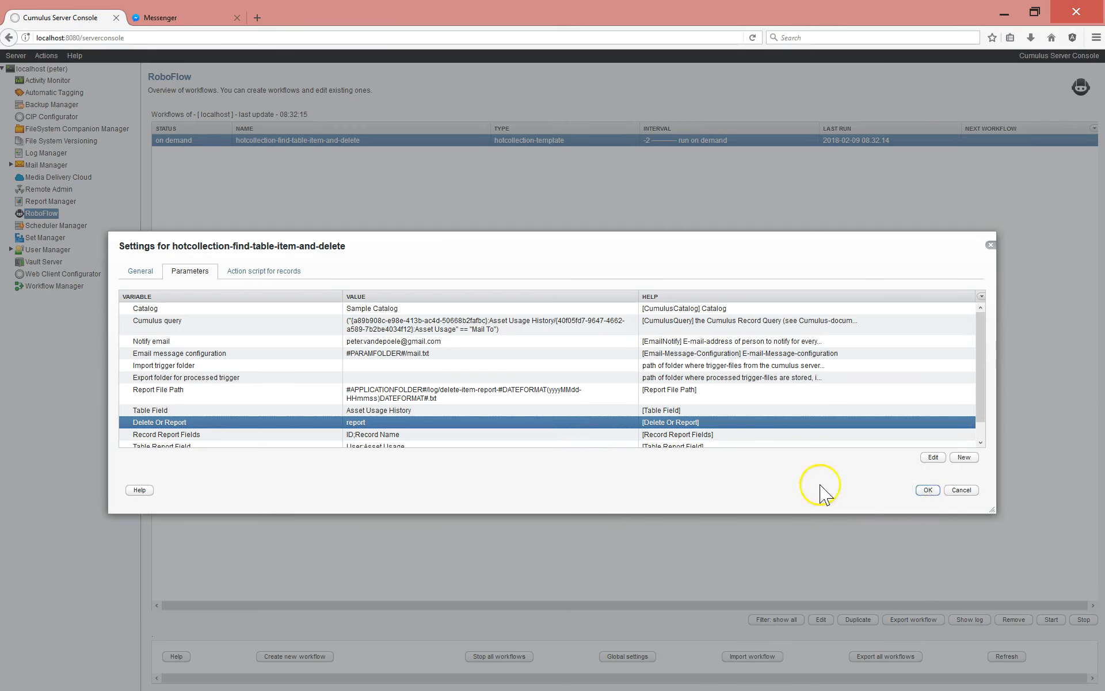